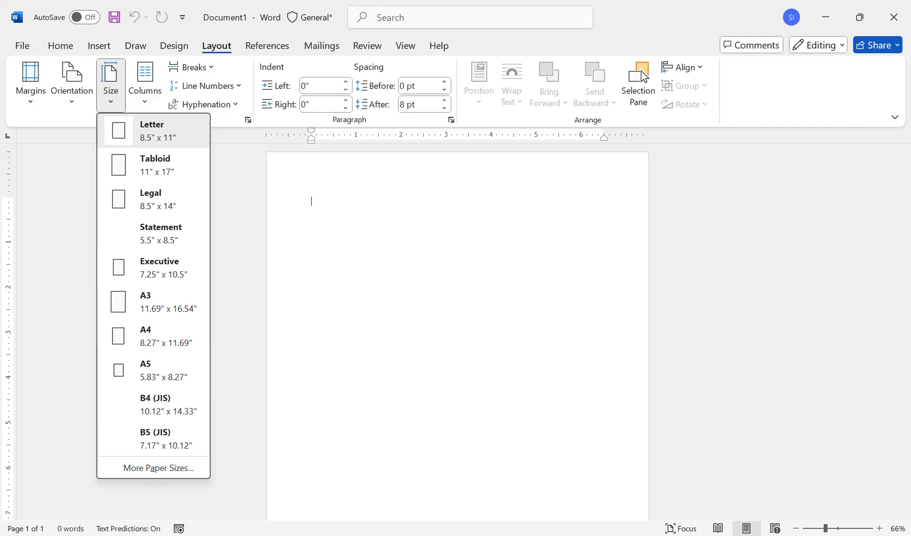
# Open the detailed paper size settings and choose Custom size as the paper size.
pyautogui.press('Escape')
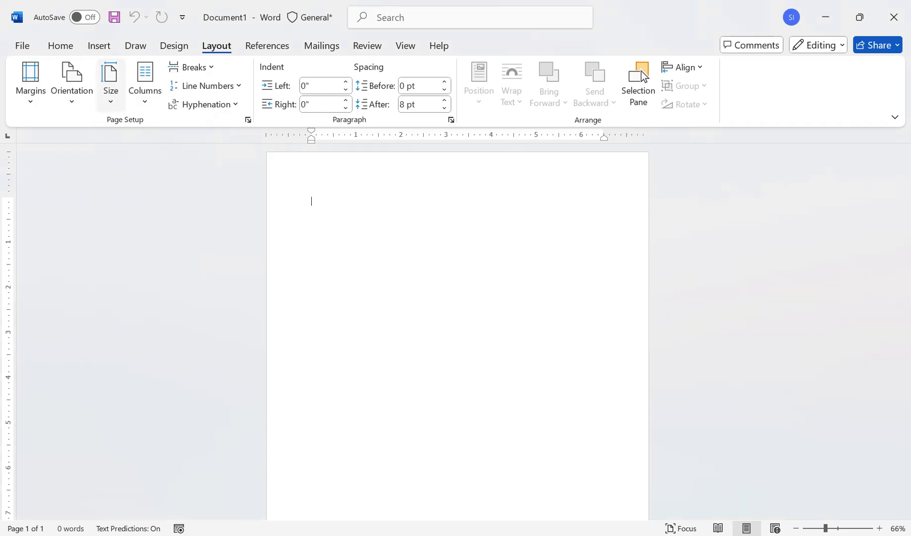
pyautogui.click(111, 83)
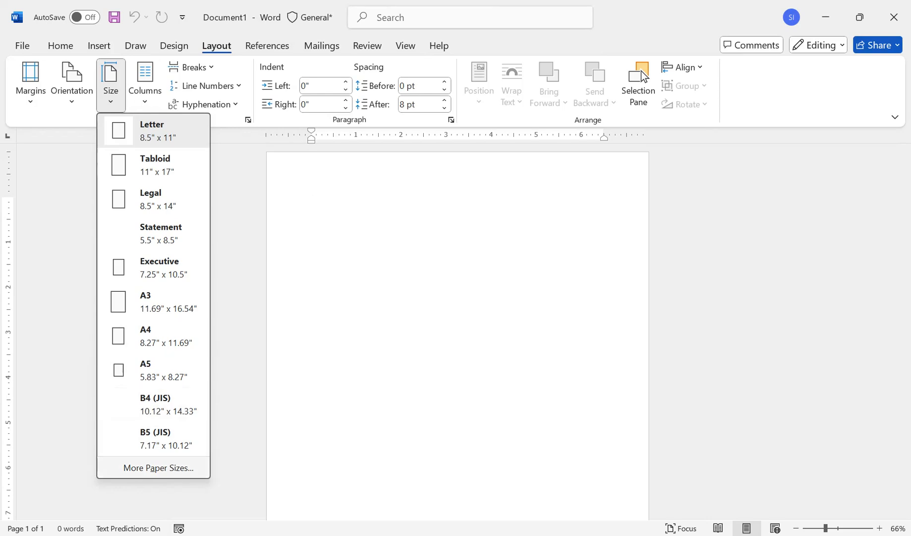
pyautogui.click(159, 467)
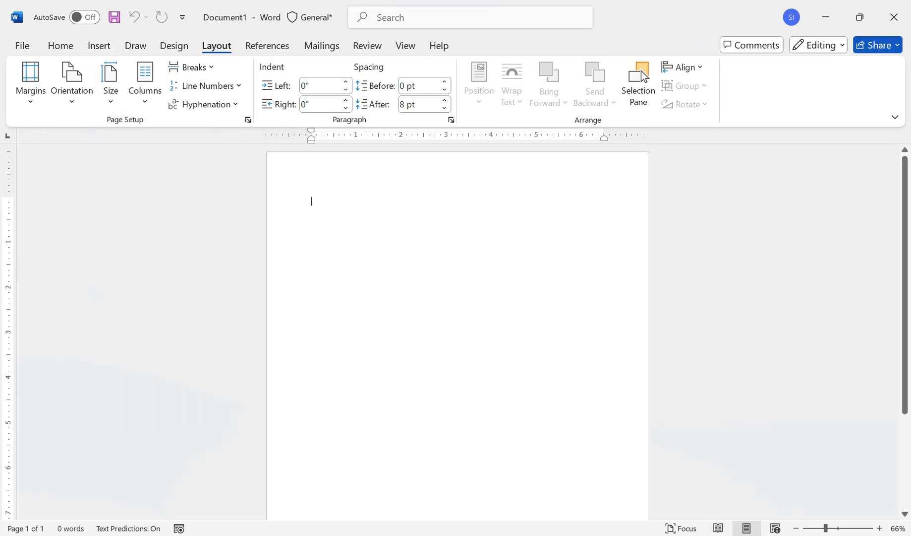
pyautogui.click(425, 122)
pyautogui.press('Down')
pyautogui.press('Down')
pyautogui.press('Down')
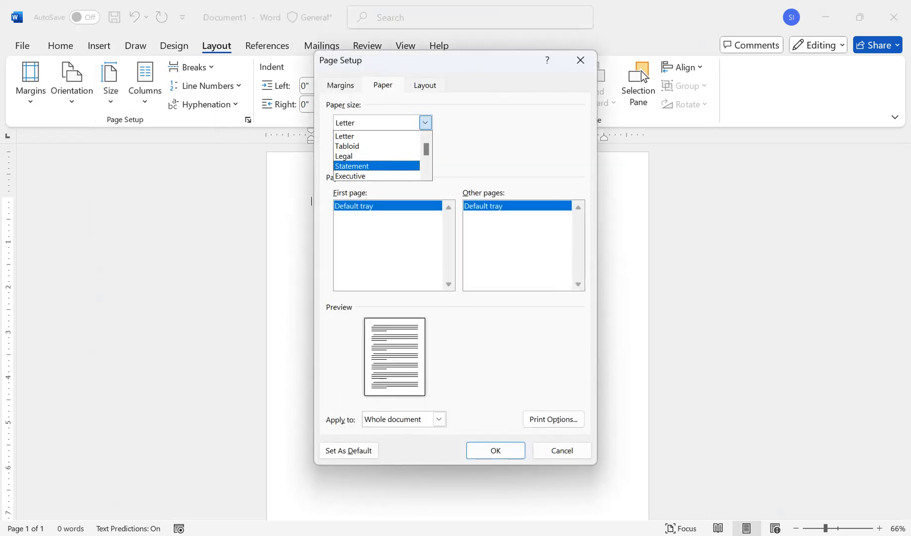
pyautogui.press('Down')
pyautogui.press('Down')
pyautogui.press('Down')
pyautogui.press('Down')
pyautogui.press('Down')
pyautogui.press('Down')
pyautogui.press('Down')
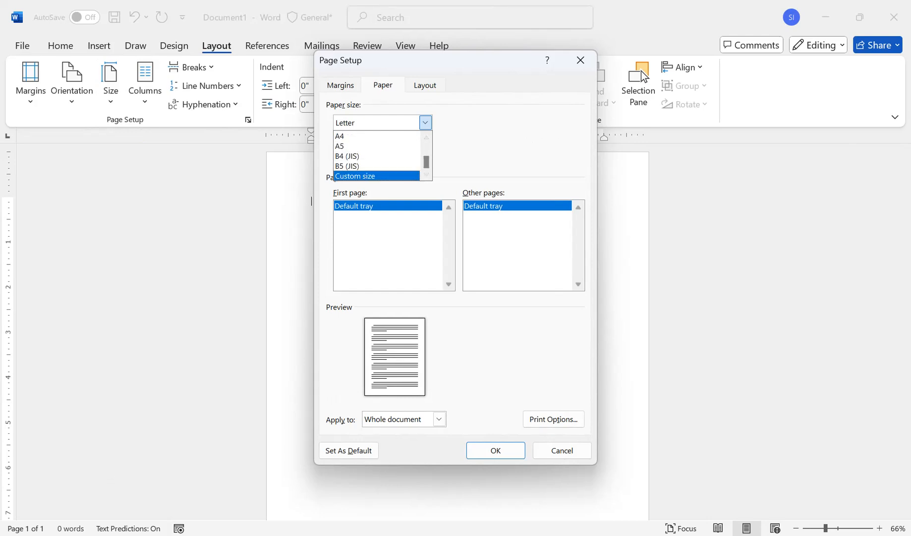
pyautogui.press('Return')
# Set the custom paper size to 6 inches wide and 9 inches high for the whole document and apply it.
pyautogui.press('Tab')
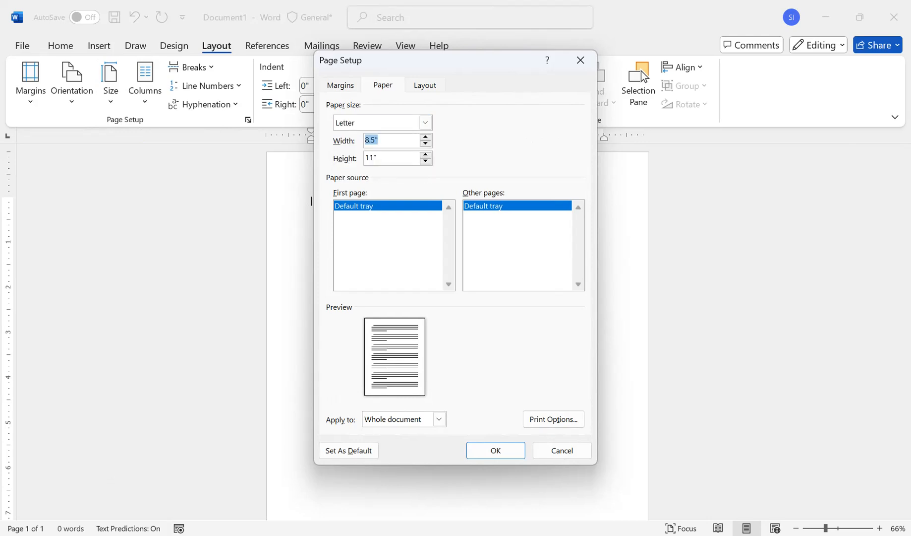
pyautogui.write('6')
pyautogui.press('Tab')
pyautogui.write('9')
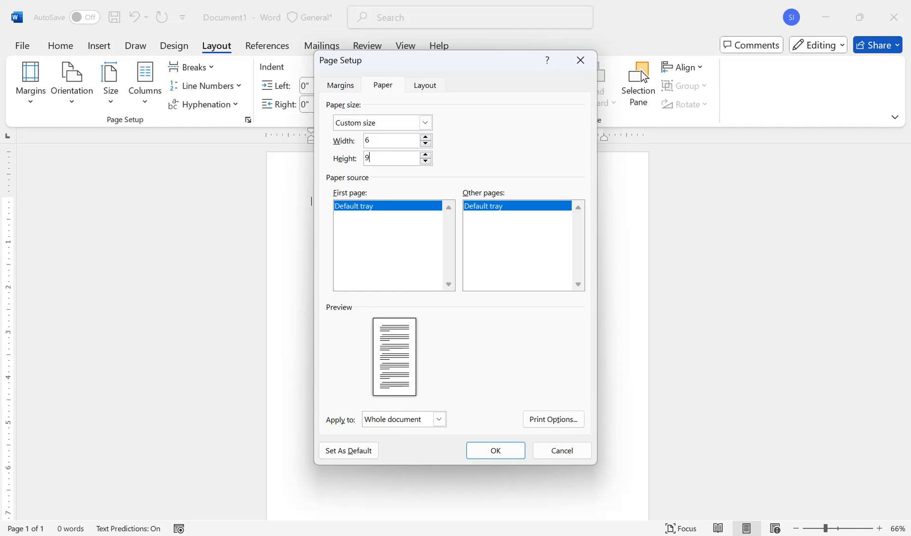
pyautogui.press('Return')
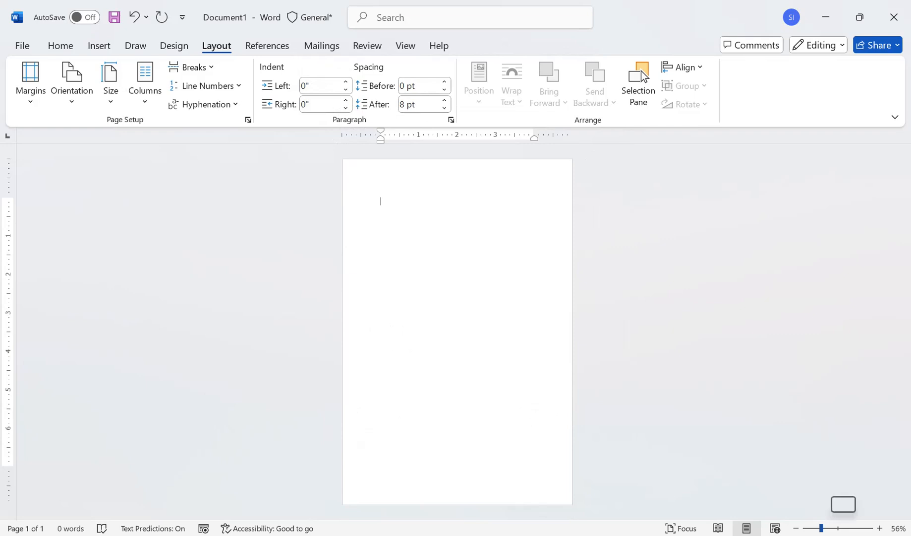
# Enter the test text "dfg" at the start of the blank page and delete it.
pyautogui.scroll(3, 458, 331)
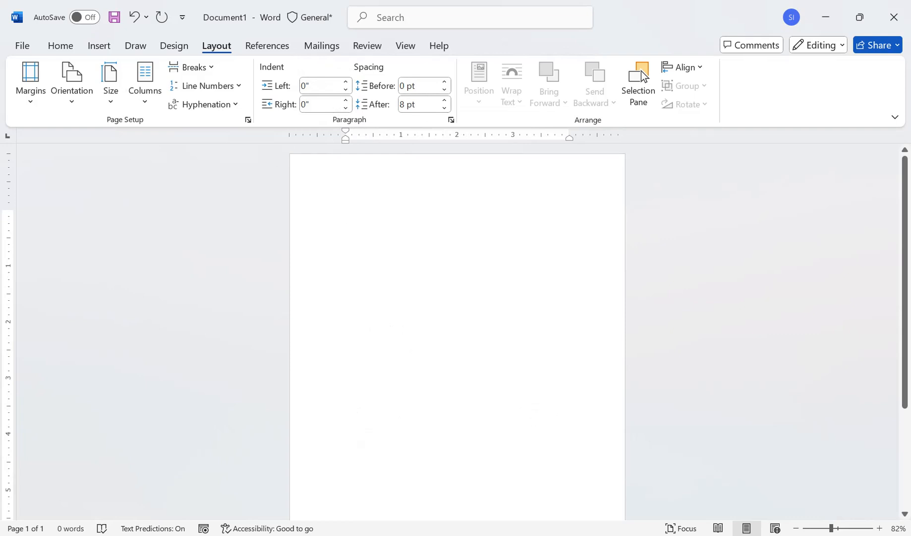
pyautogui.write('dfg')
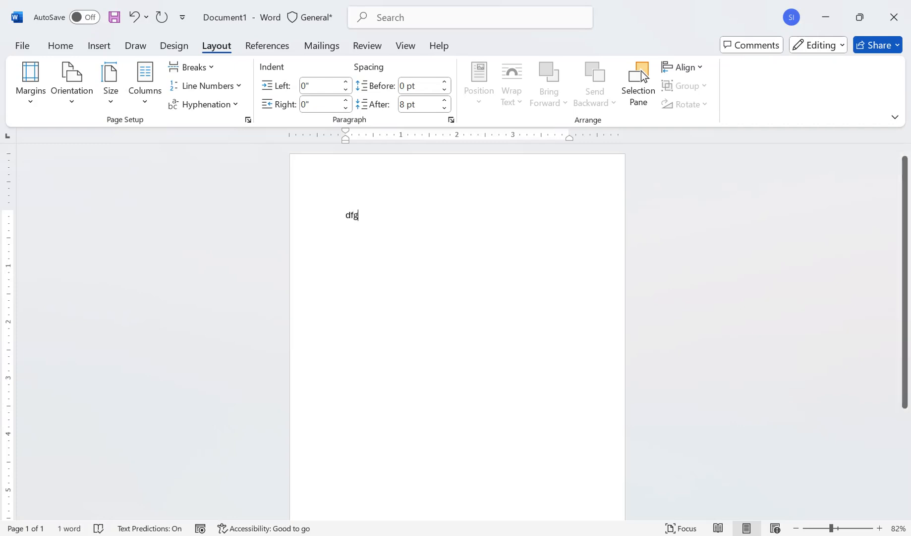
pyautogui.hotkey('ctrl', 'a')
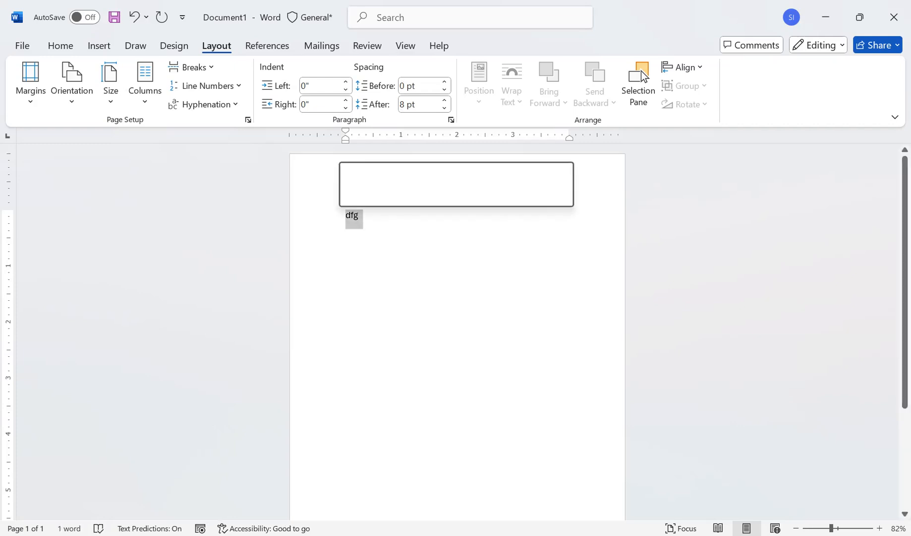
pyautogui.press('BackSpace')
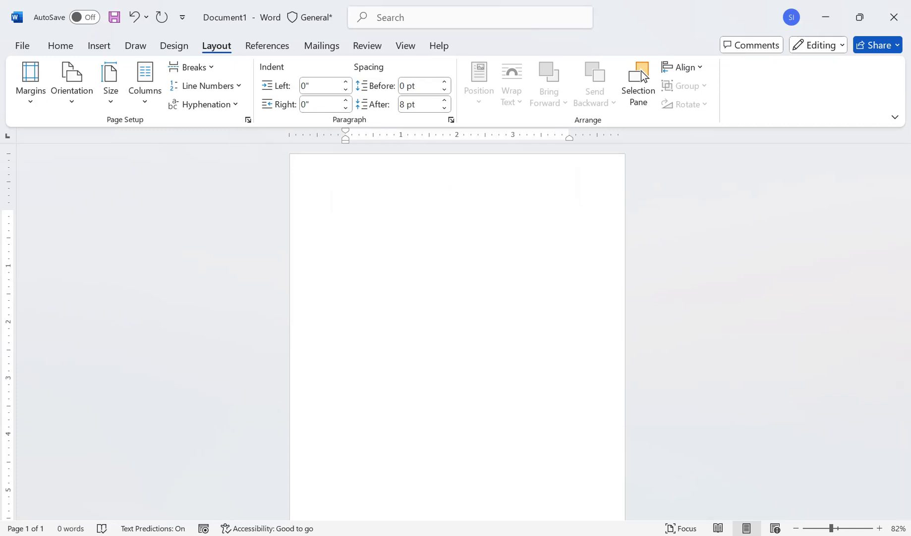
# Turn on the gridlines to examine the area inside the page margins, and turn them off again.
pyautogui.click(406, 45)
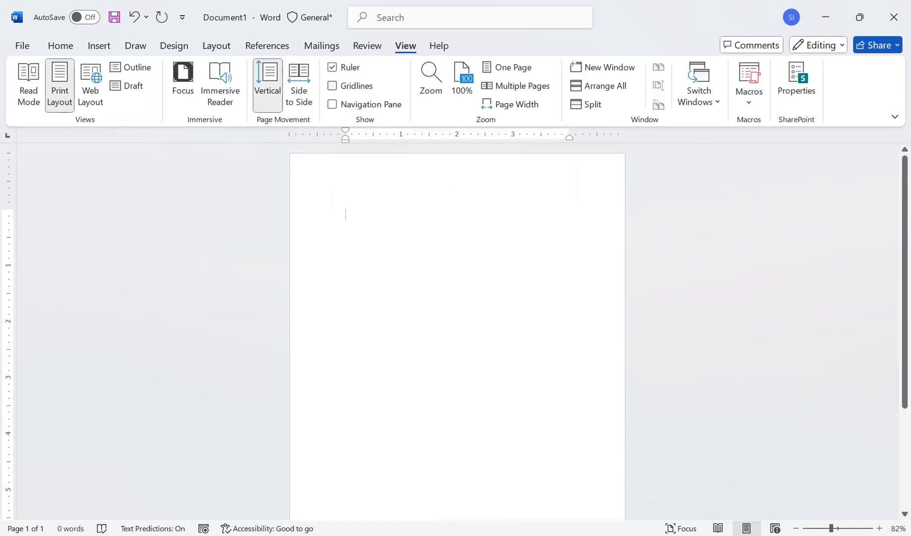
pyautogui.click(333, 86)
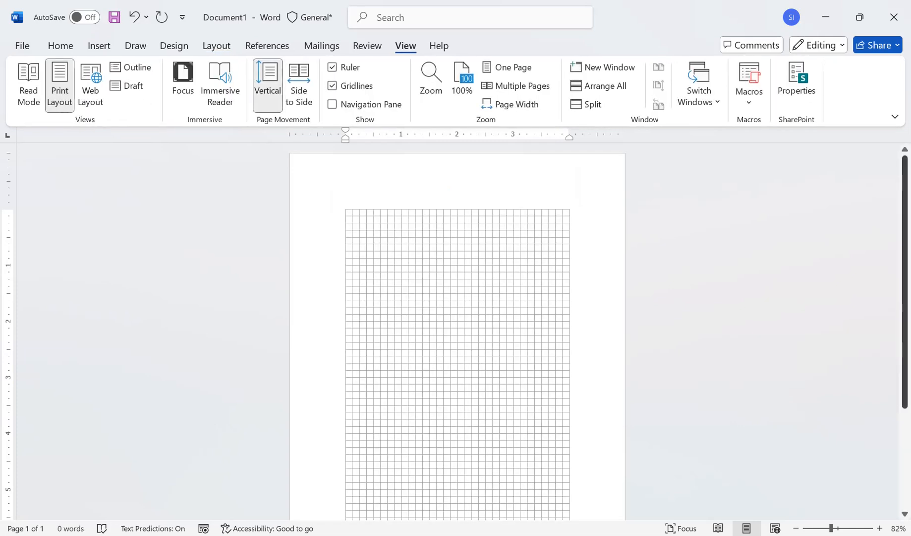
pyautogui.scroll(-5, 457, 331)
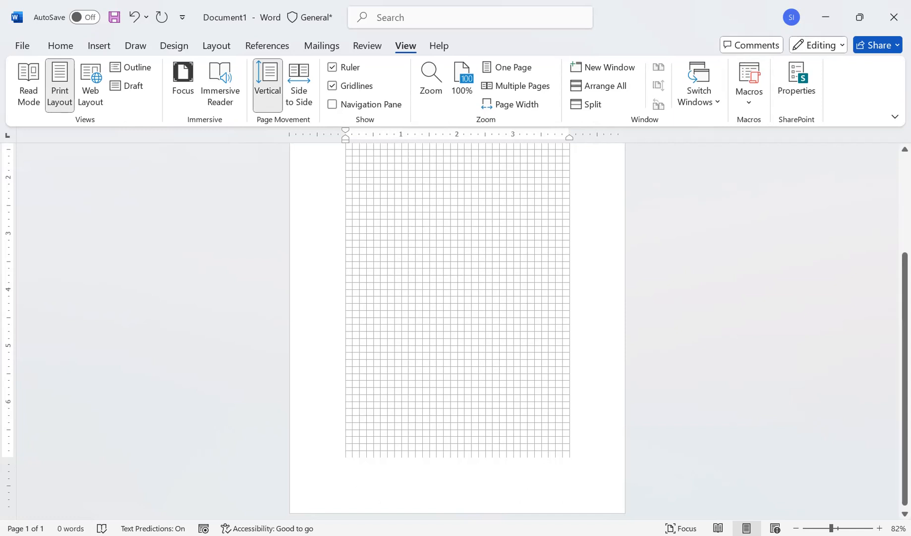
pyautogui.scroll(5, 457, 331)
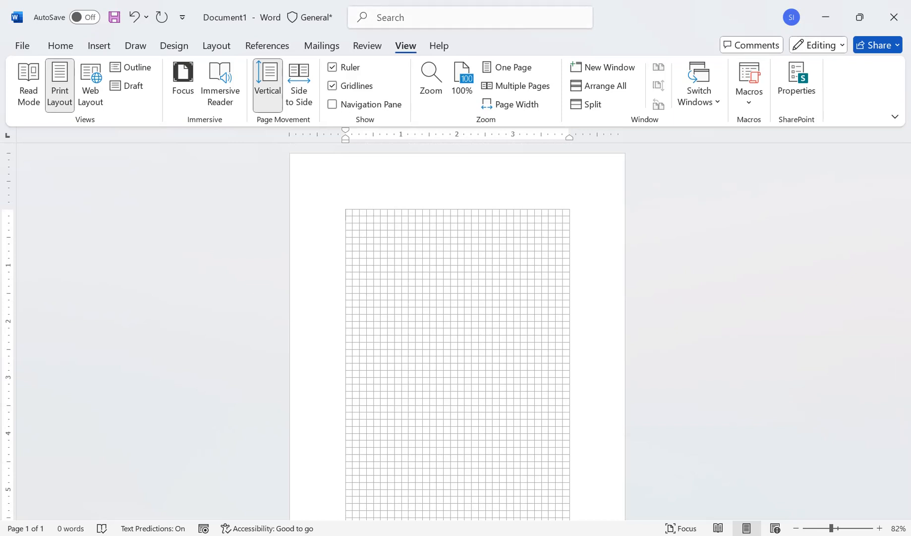
pyautogui.click(333, 85)
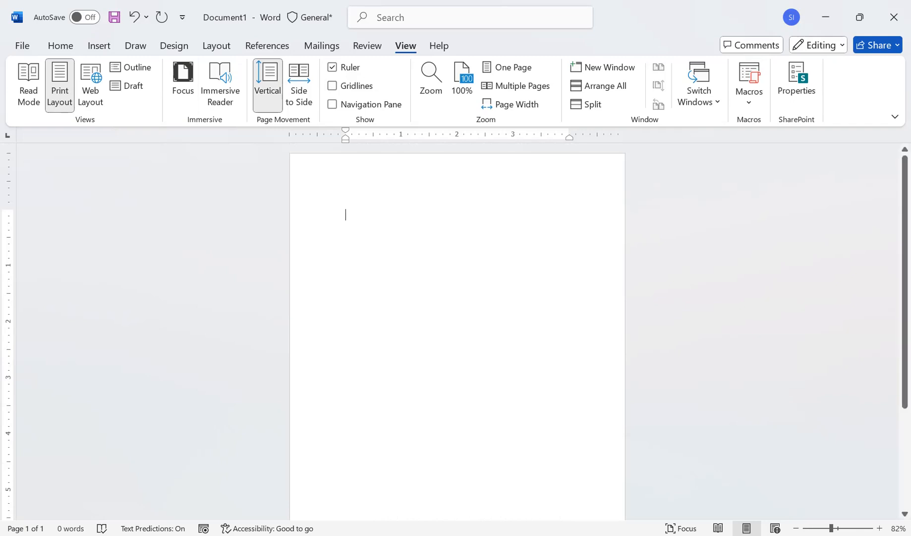
# Enter a line of random placeholder text inside the margins and delete all of it.
pyautogui.write('Dfgdf fgfc')
pyautogui.write('gdfgdfgdf')
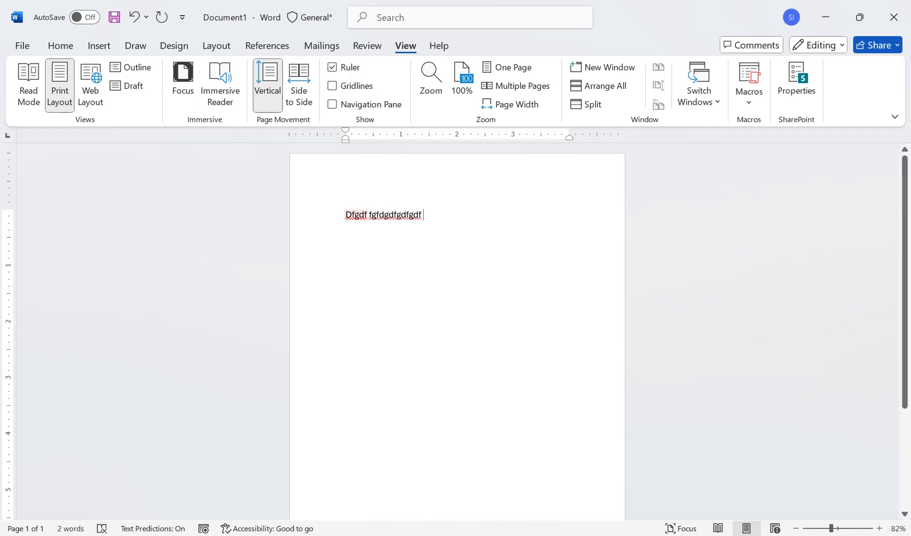
pyautogui.hotkey('ctrl', 'a')
pyautogui.press('BackSpace')
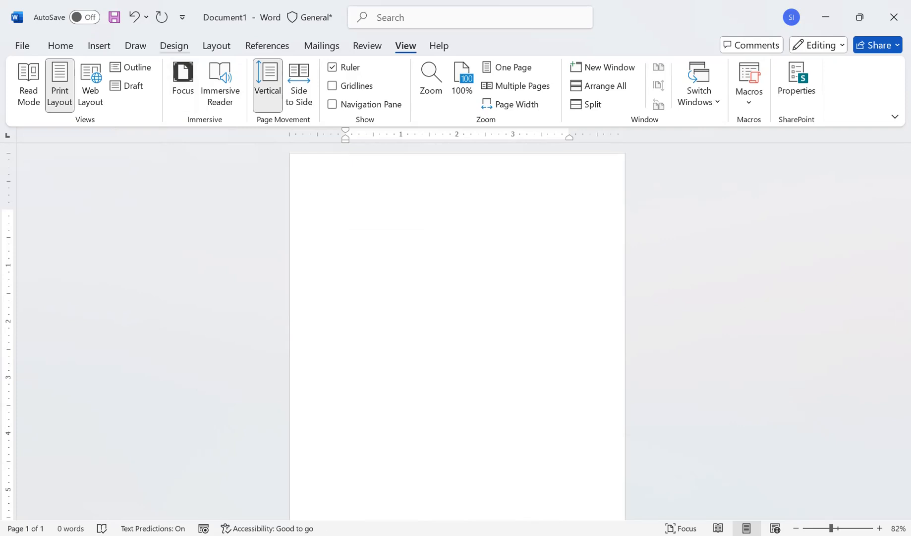
# Set the page margins to the Narrow preset of 0.5 inch on all sides.
pyautogui.click(216, 45)
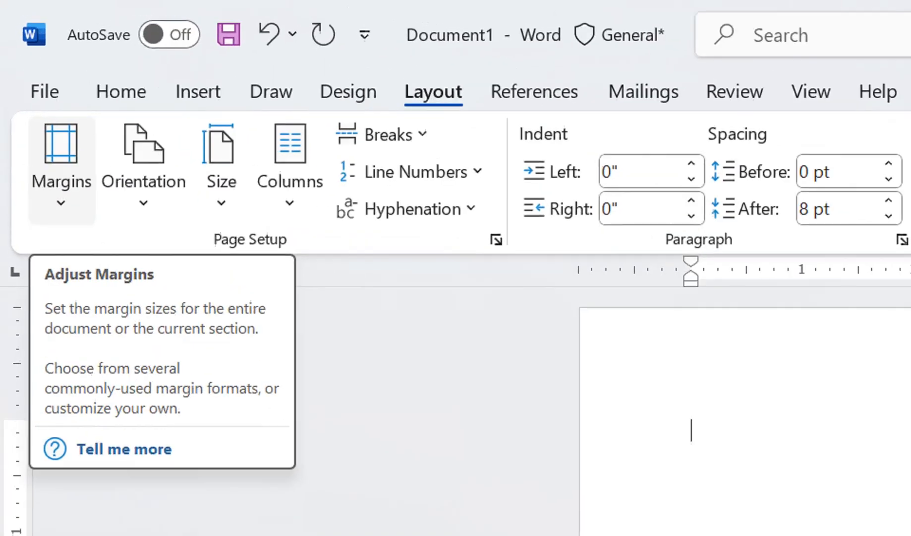
pyautogui.click(31, 81)
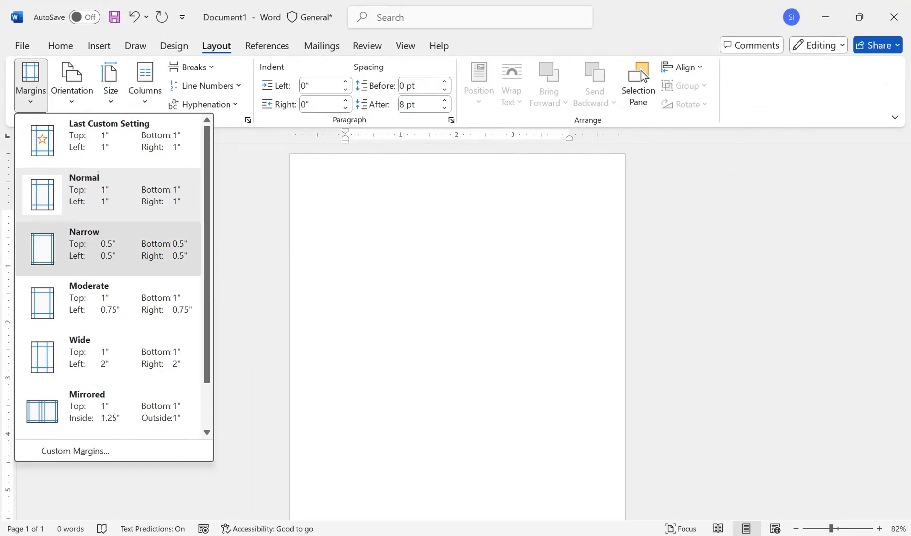
pyautogui.click(199, 376)
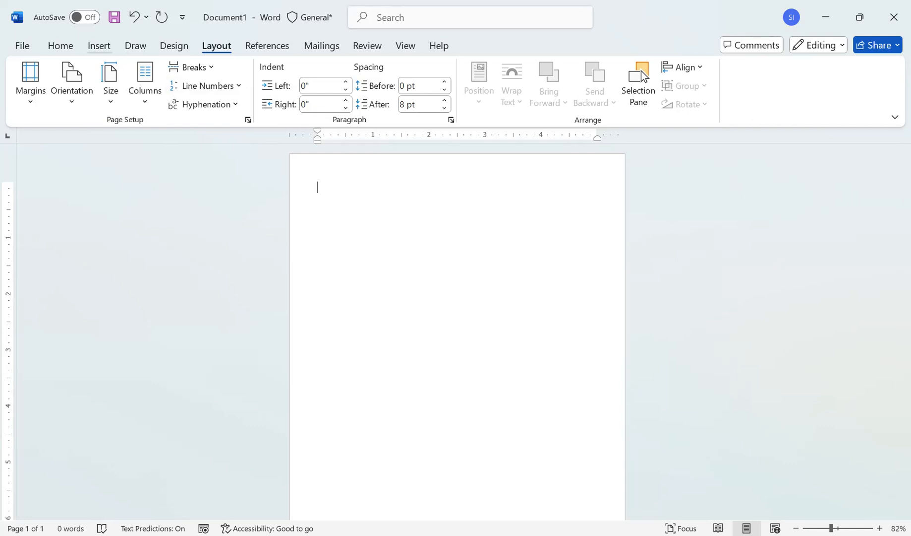
# Insert a black WordArt title reading "Education guidance" on the first line and "Center" on the second.
pyautogui.click(99, 46)
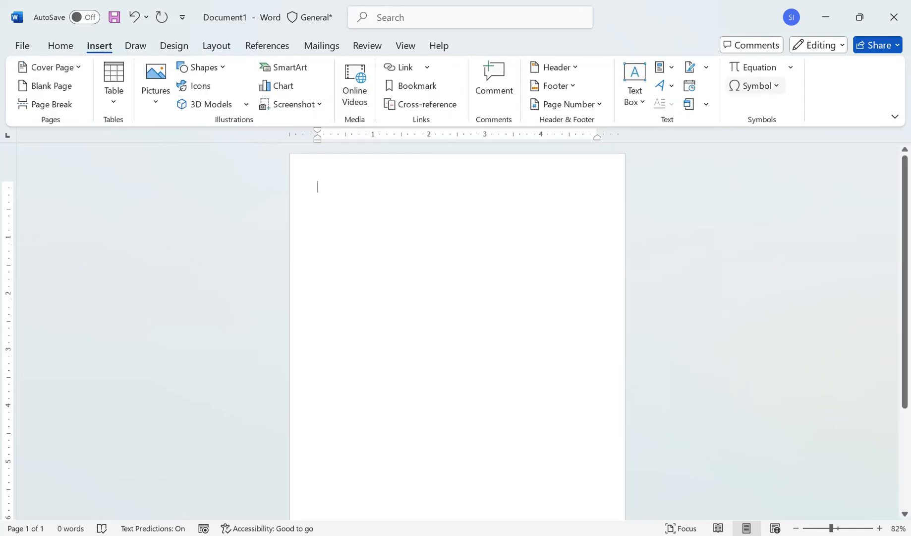
pyautogui.click(661, 85)
pyautogui.click(671, 116)
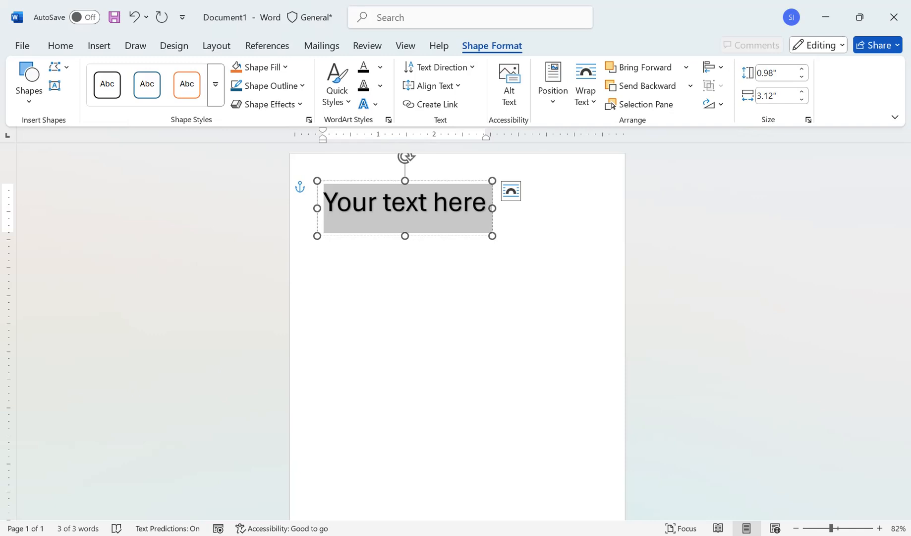
pyautogui.write('Education')
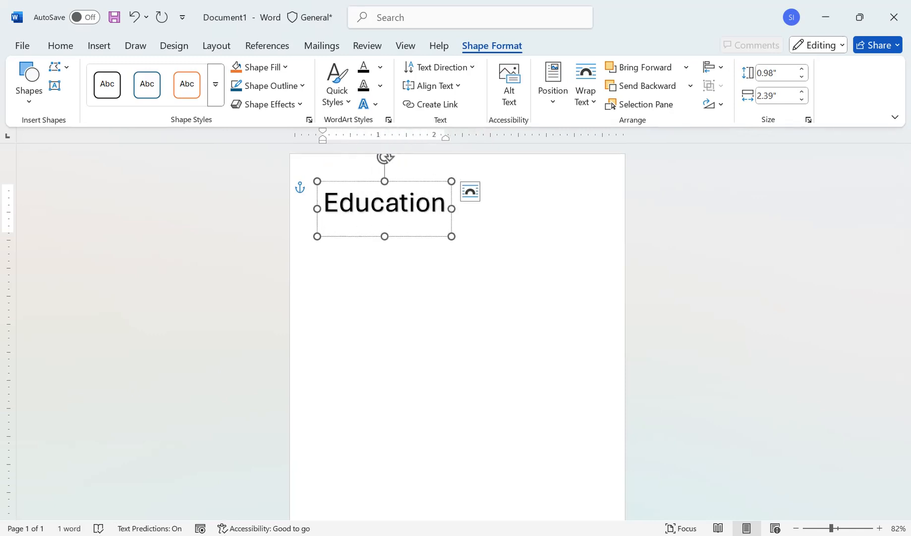
pyautogui.write('gui')
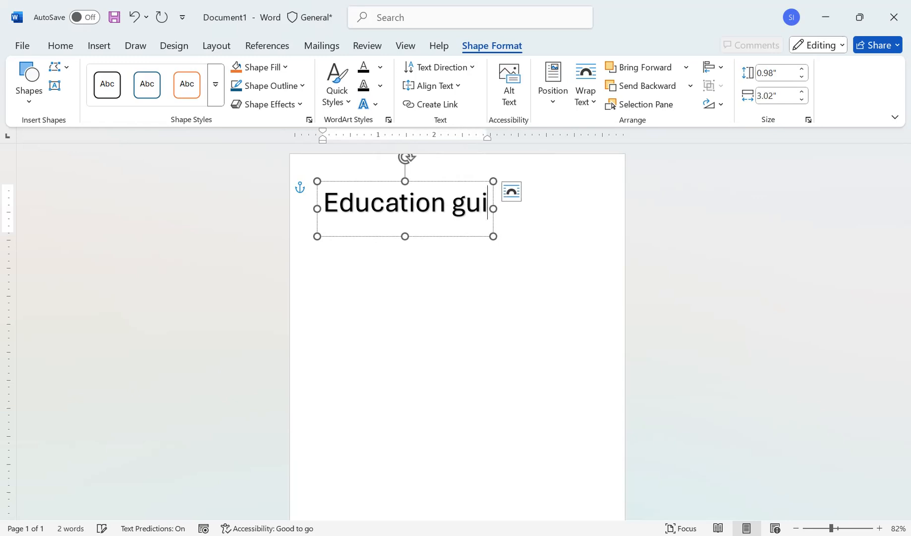
pyautogui.write('dance')
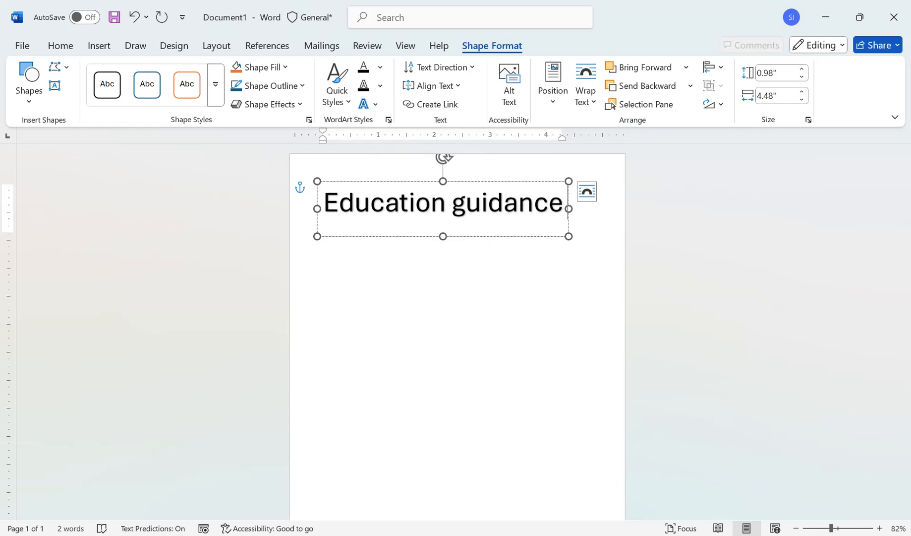
pyautogui.press('Return')
pyautogui.write('Center')
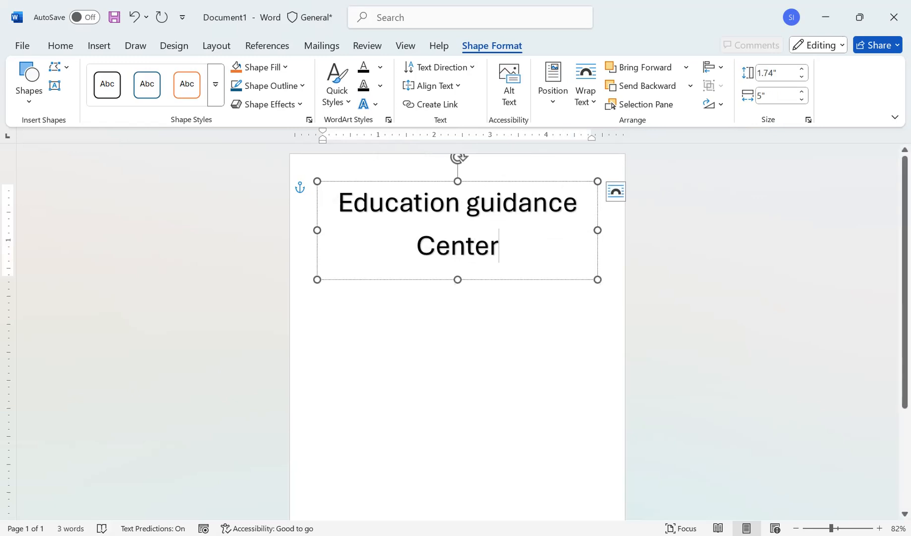
# Capitalise the first letter of "guidance" in the WordArt title so it reads "Education Guidance Center".
pyautogui.click(480, 203)
pyautogui.press('BackSpace')
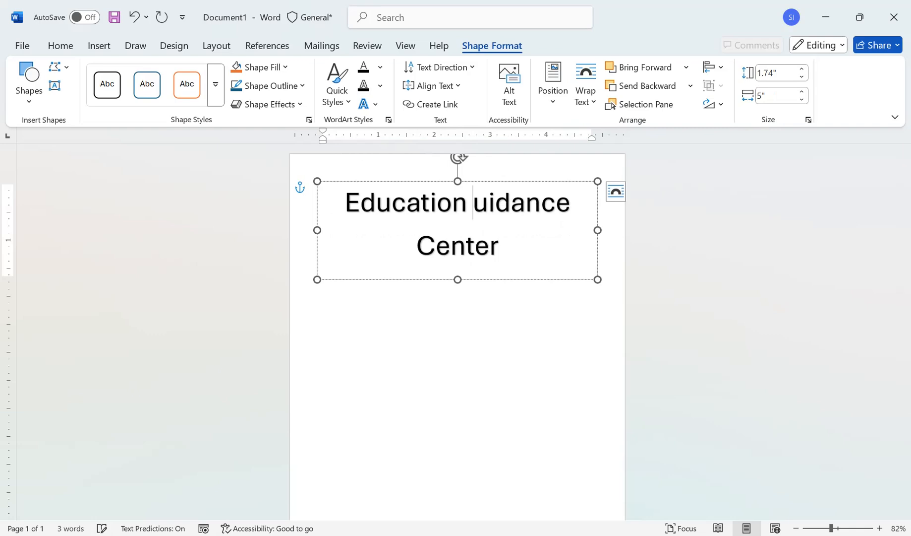
pyautogui.hotkey('ctrl', 'g')
pyautogui.press('Escape')
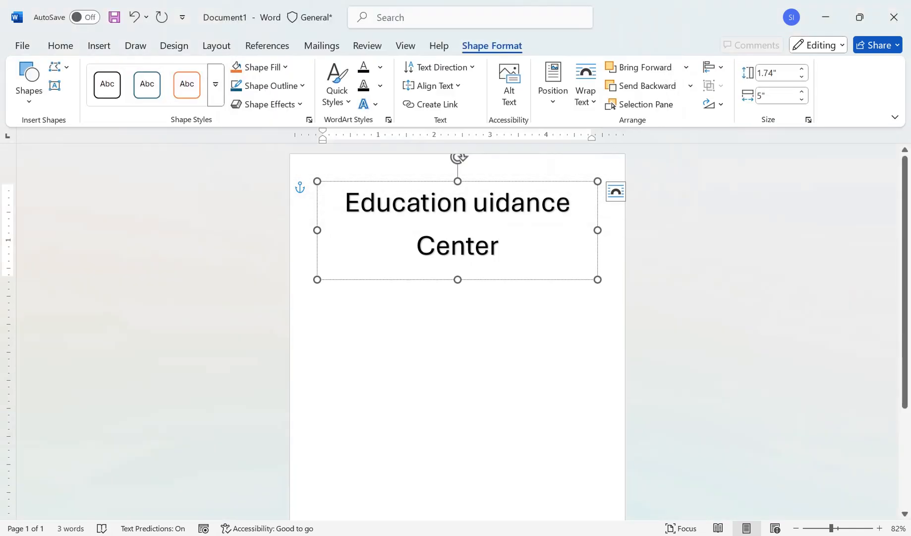
pyautogui.write('G')
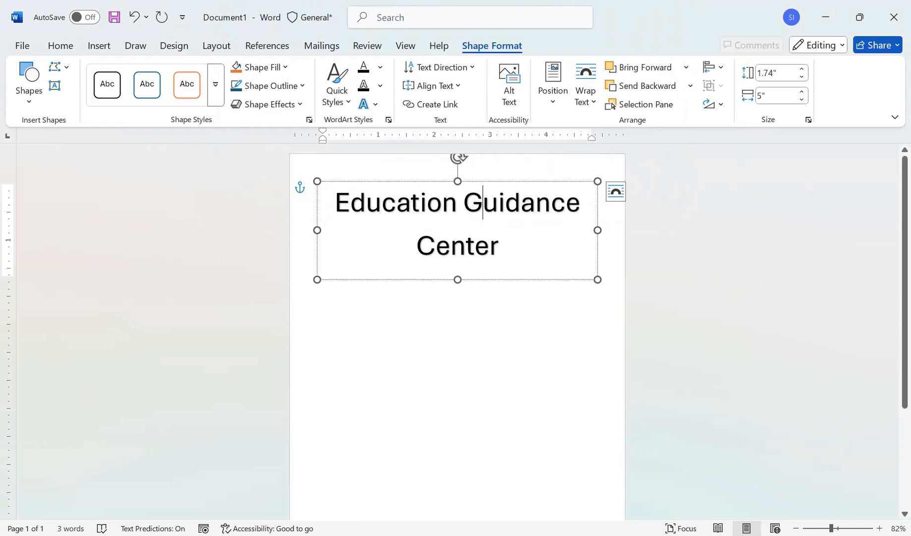
# Select the WordArt title box and reduce its font size to 24.
pyautogui.press('Escape')
pyautogui.click(60, 46)
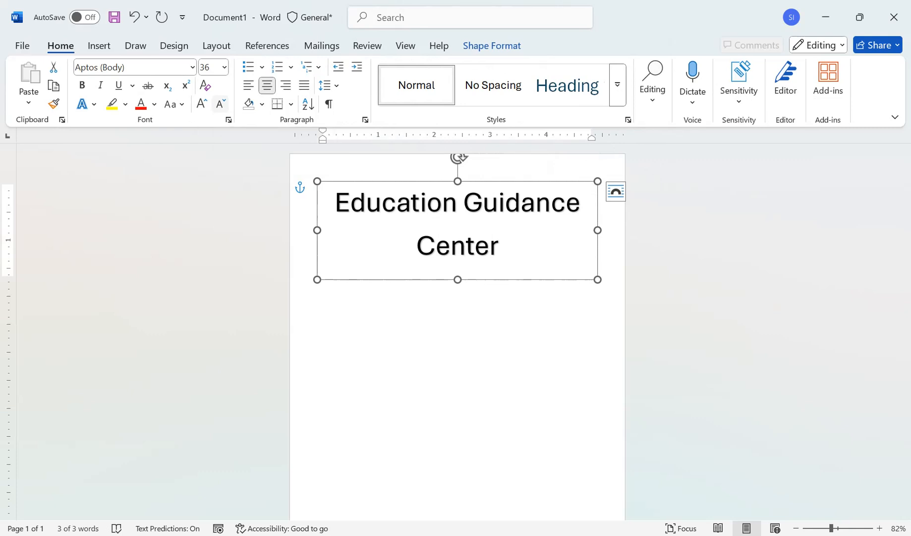
pyautogui.click(222, 104)
pyautogui.click(221, 103)
pyautogui.click(221, 104)
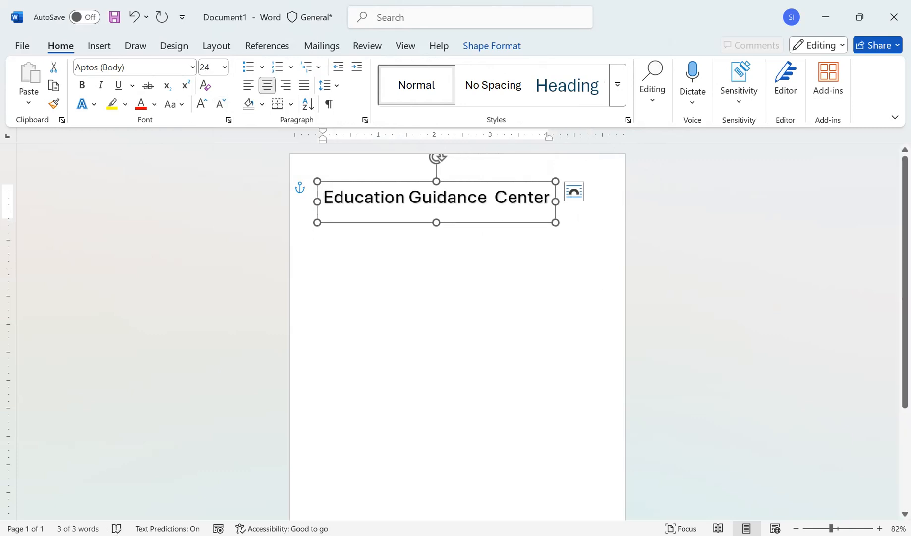
# Distribute the WordArt title box horizontally so it sits centred between the page margins.
pyautogui.click(492, 45)
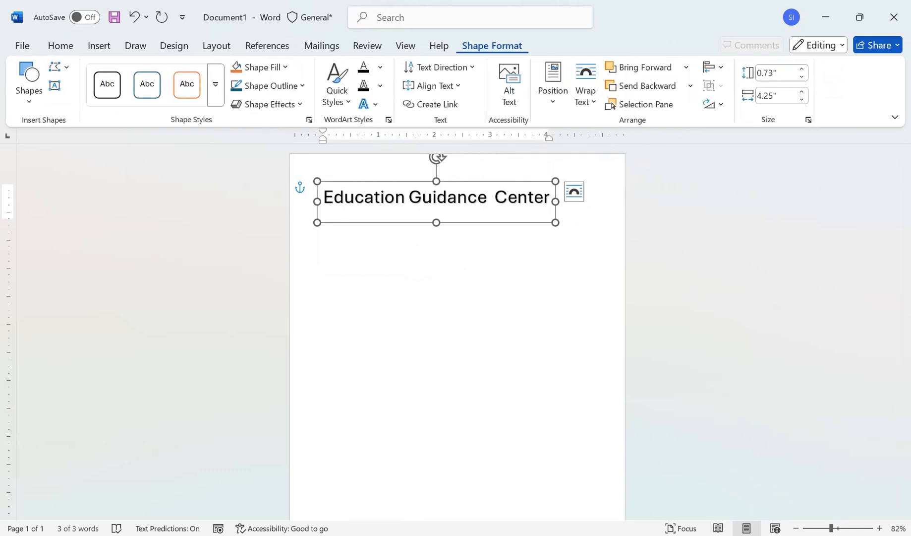
pyautogui.click(714, 66)
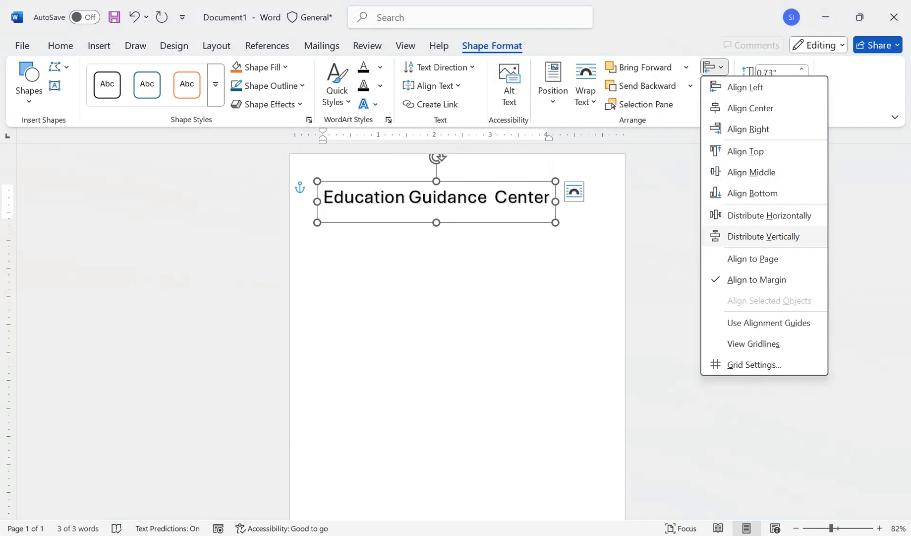
pyautogui.click(768, 215)
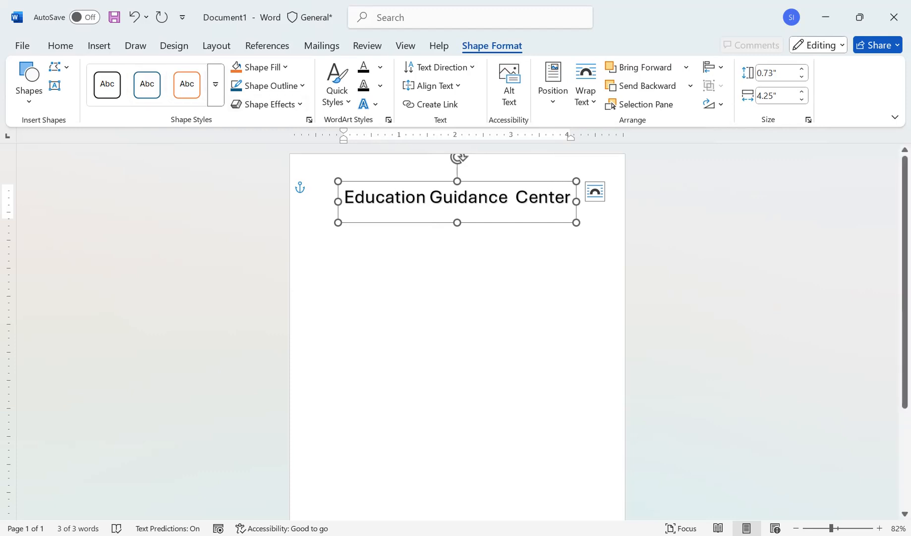
# Draw a rectangle about 4.14 by 0.65 inches directly below the title and apply the solid black shape style.
pyautogui.click(100, 45)
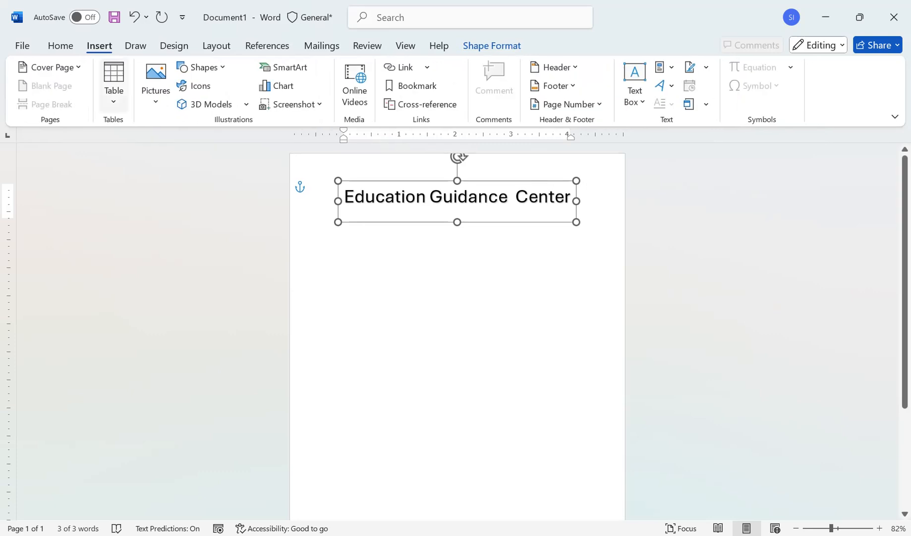
pyautogui.click(203, 66)
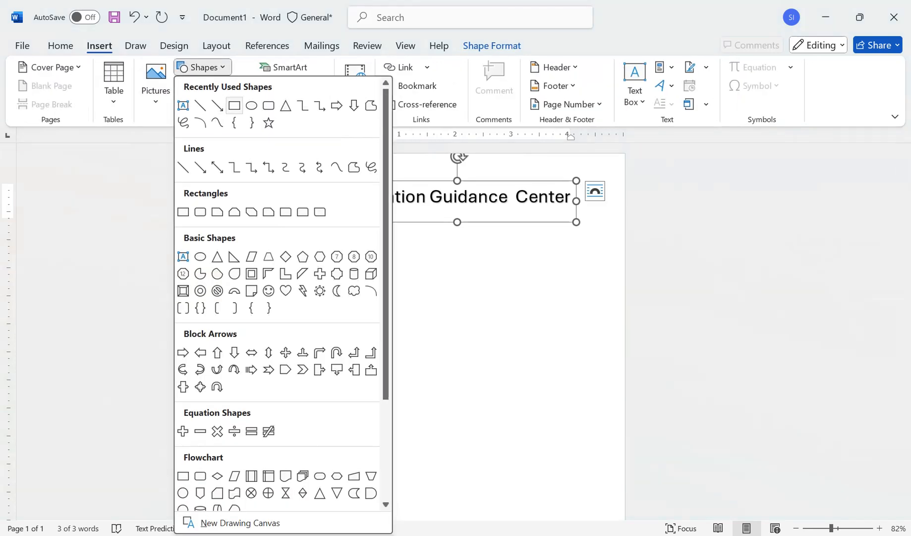
pyautogui.click(234, 105)
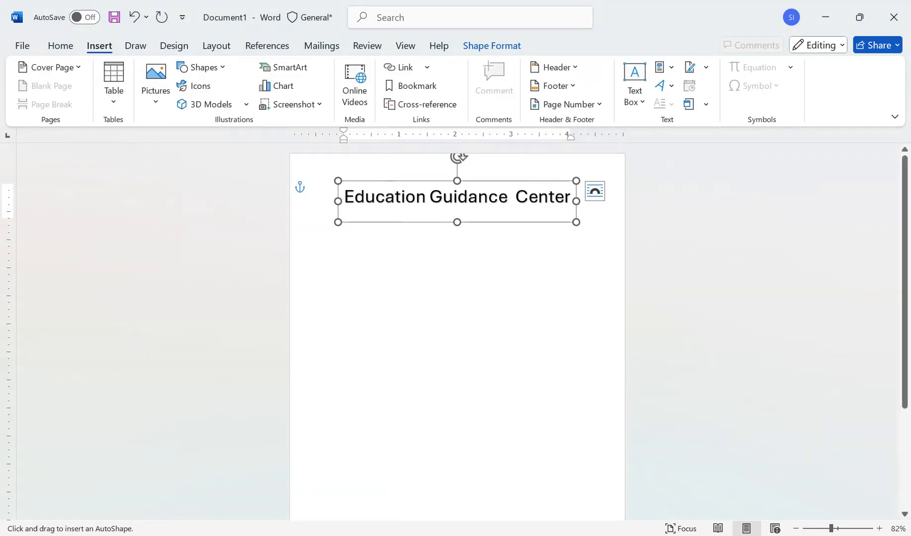
pyautogui.moveTo(341, 213)
pyautogui.mouseDown()
pyautogui.moveTo(582, 266)
pyautogui.moveTo(574, 262)
pyautogui.mouseUp()
pyautogui.moveTo(577, 246); pyautogui.dragTo(574, 249)
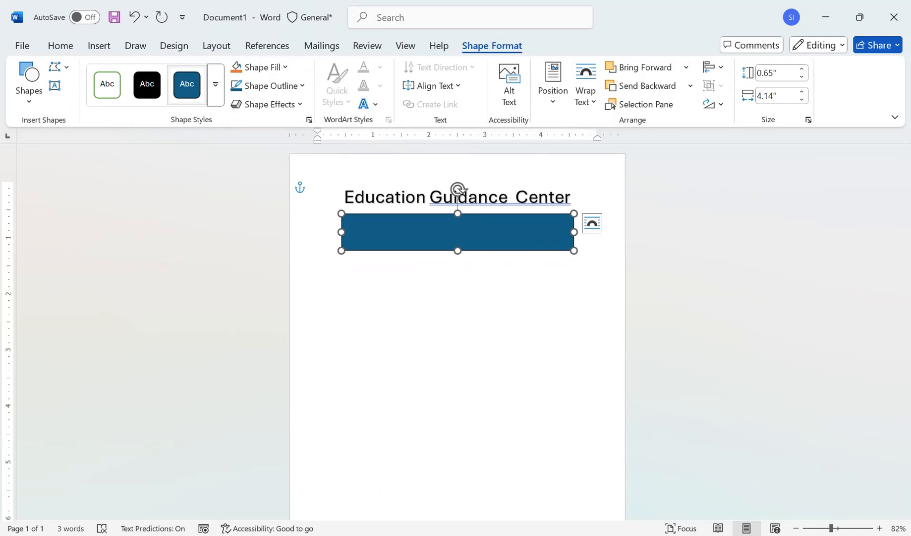
pyautogui.click(148, 85)
# Add the text "Admission Open" inside the black rectangle.
pyautogui.rightClick(361, 235)
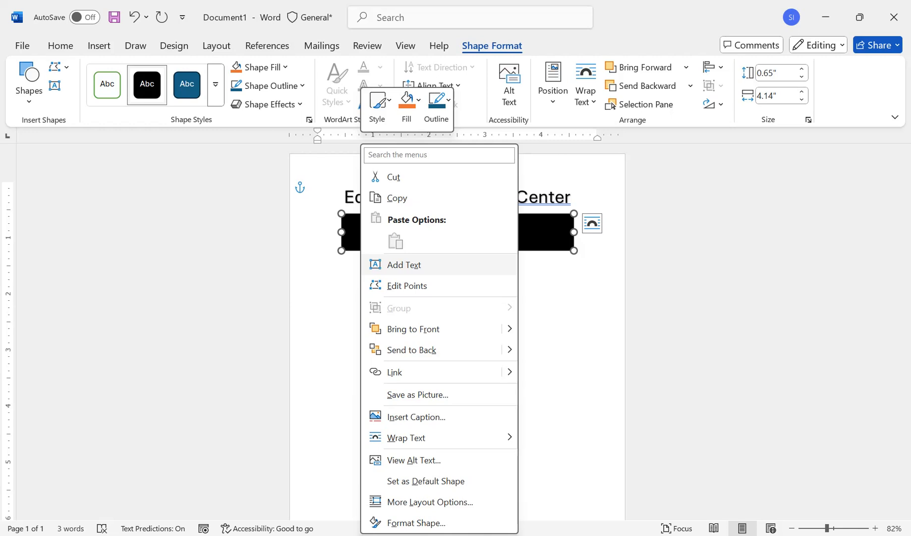
pyautogui.click(404, 265)
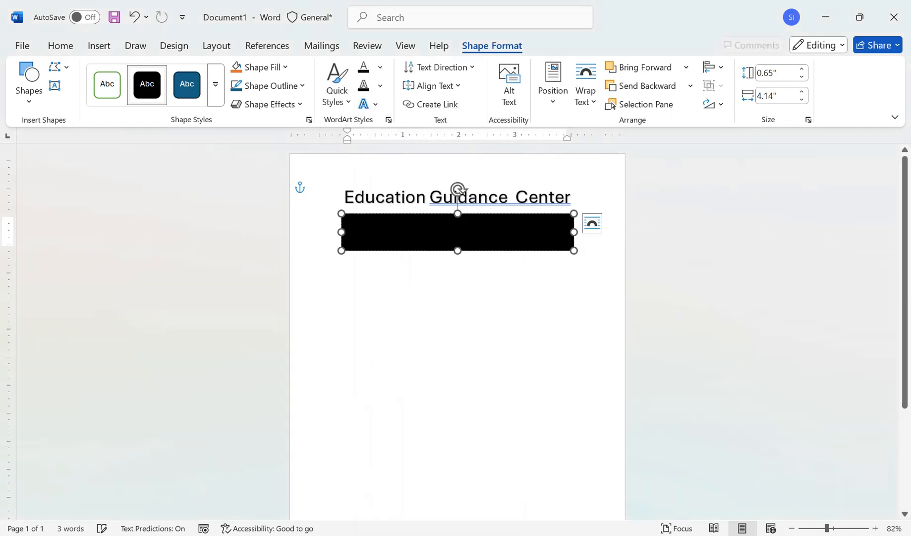
pyautogui.write('Adm')
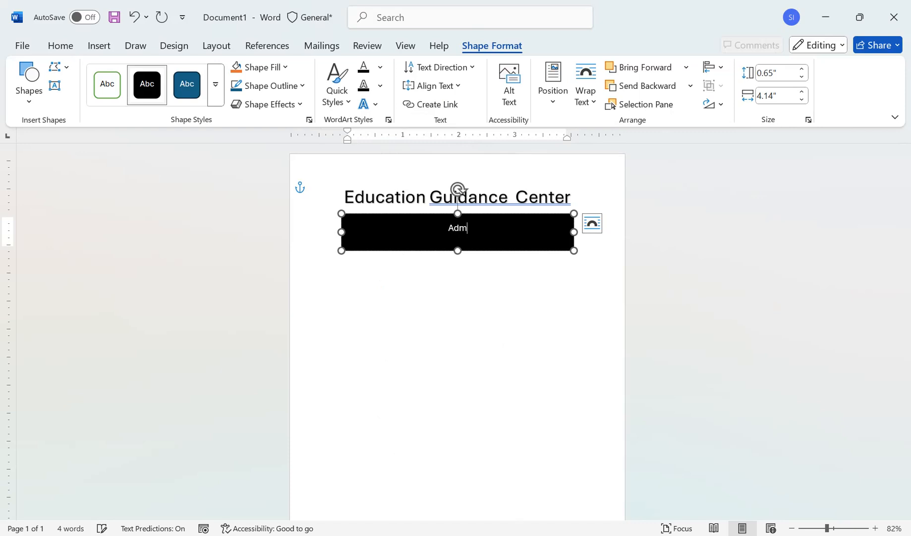
pyautogui.write('ission Open')
# Enlarge the "Admission Open" text to 26 points and make it bold.
pyautogui.hotkey('ctrl', 'a')
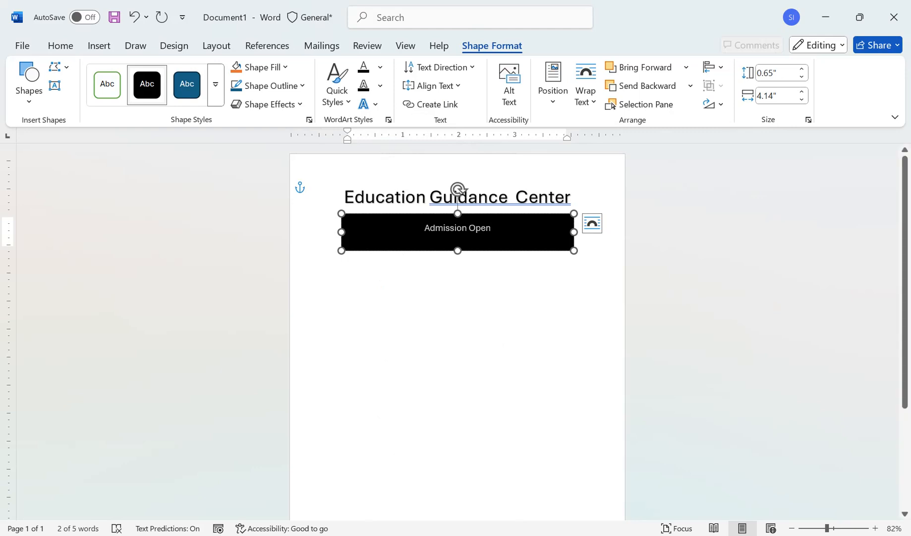
pyautogui.hotkey('ctrl', 'shift', '.')
pyautogui.hotkey('ctrl', 'shift', '.')
pyautogui.hotkey('ctrl', 'shift', '.')
pyautogui.hotkey('ctrl', 'shift', '.')
pyautogui.hotkey('ctrl', 'shift', '.')
pyautogui.hotkey('ctrl', 'shift', '.')
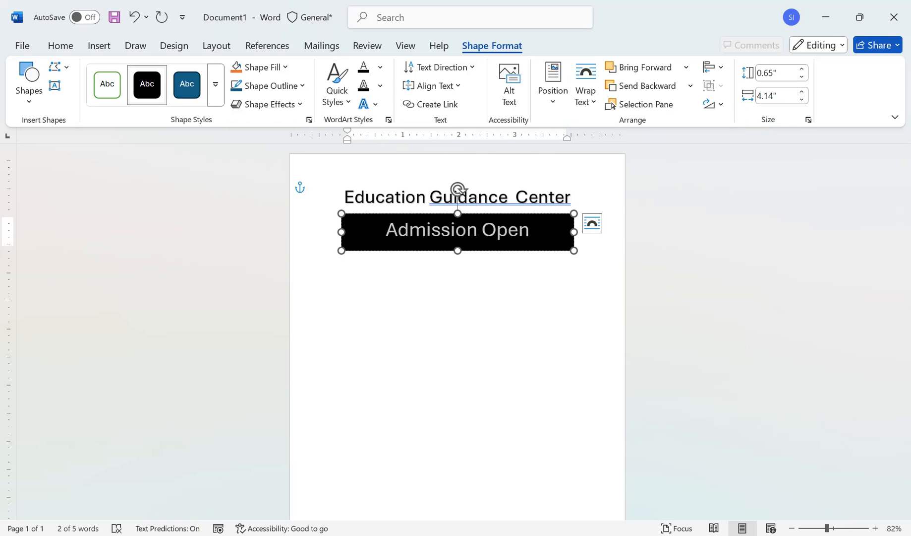
pyautogui.hotkey('ctrl', 'b')
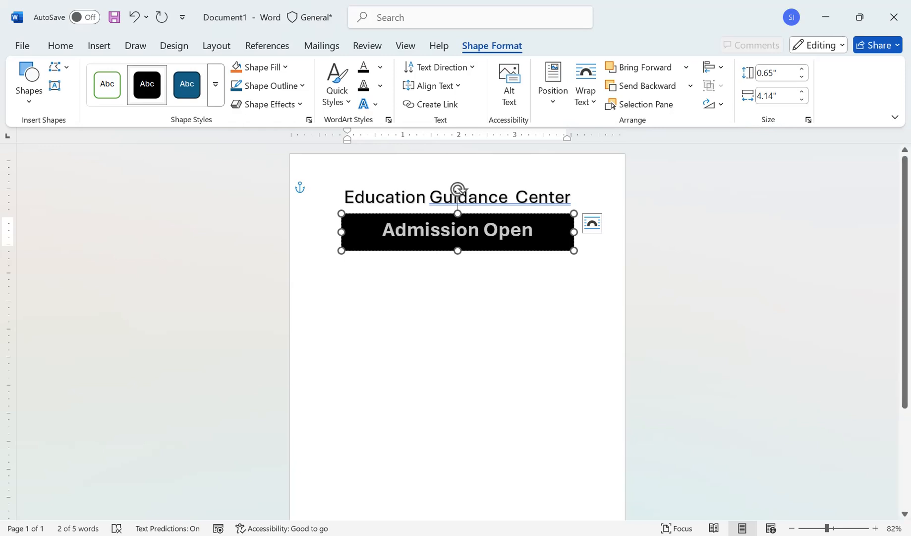
# Increase the black rectangle's height to about 0.77 inches and apply the No Spacing style to both text lines.
pyautogui.moveTo(458, 250); pyautogui.dragTo(457, 258)
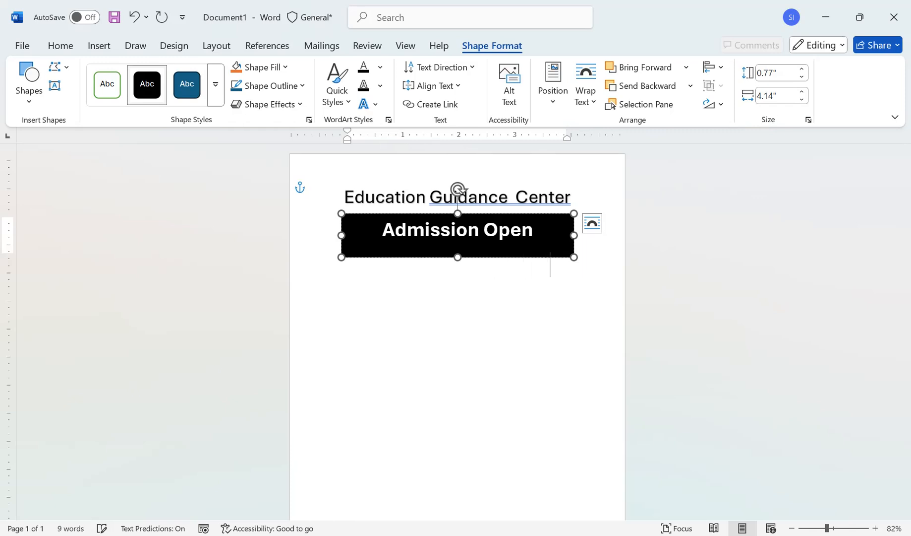
pyautogui.hotkey('ctrl', 's')
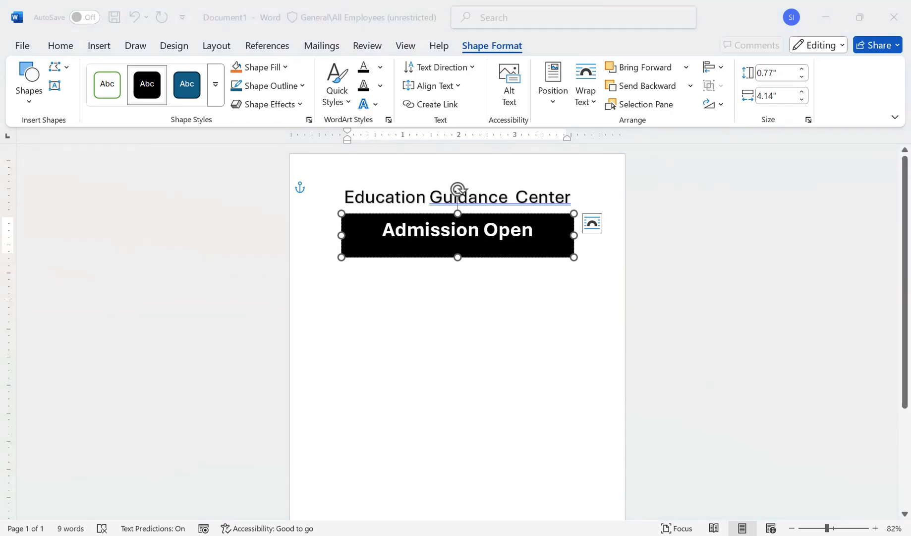
pyautogui.press('Escape')
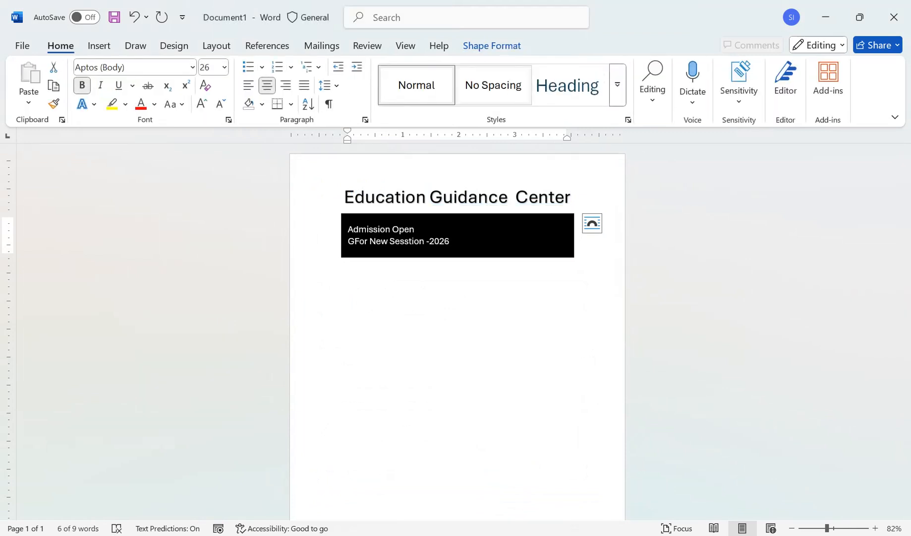
pyautogui.click(493, 85)
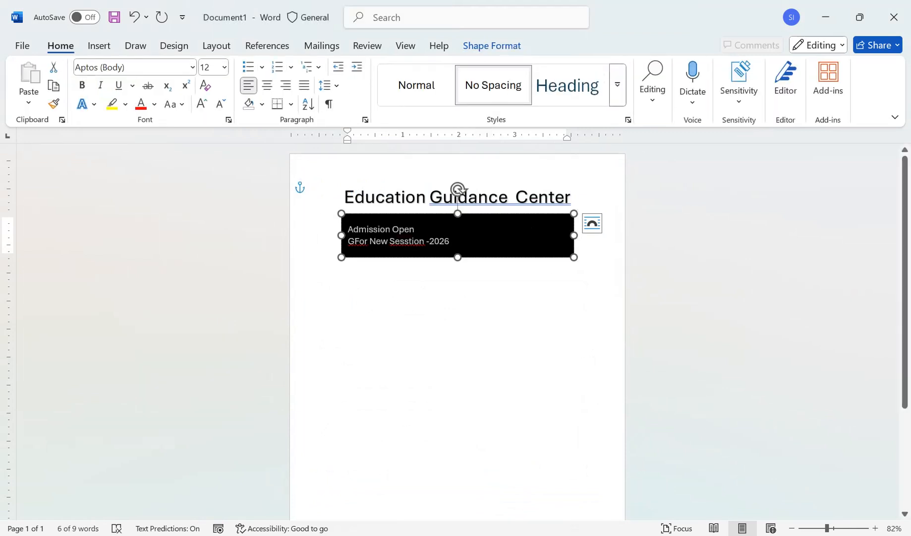
# Correct the second line's spelling from "GFor" to "For" and "Sesstion" to "Session".
pyautogui.click(355, 241)
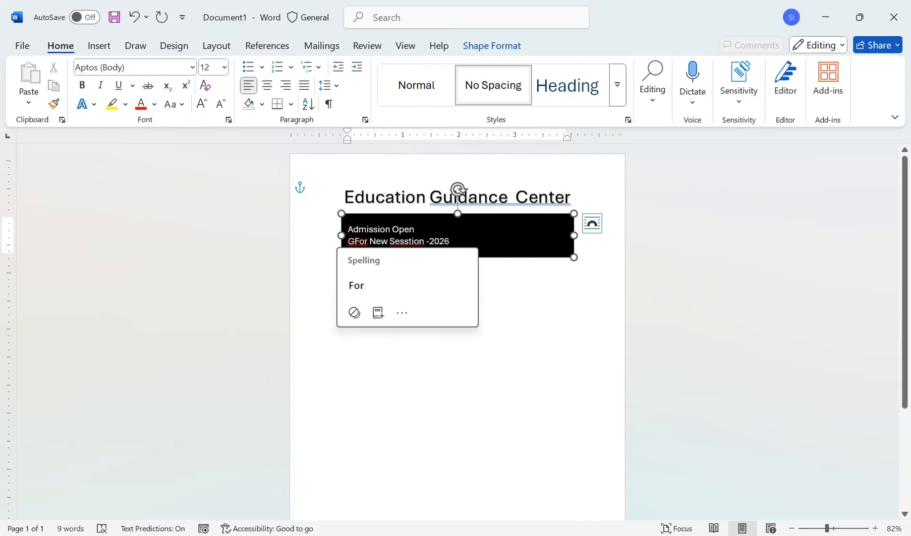
pyautogui.click(357, 286)
pyautogui.rightClick(402, 242)
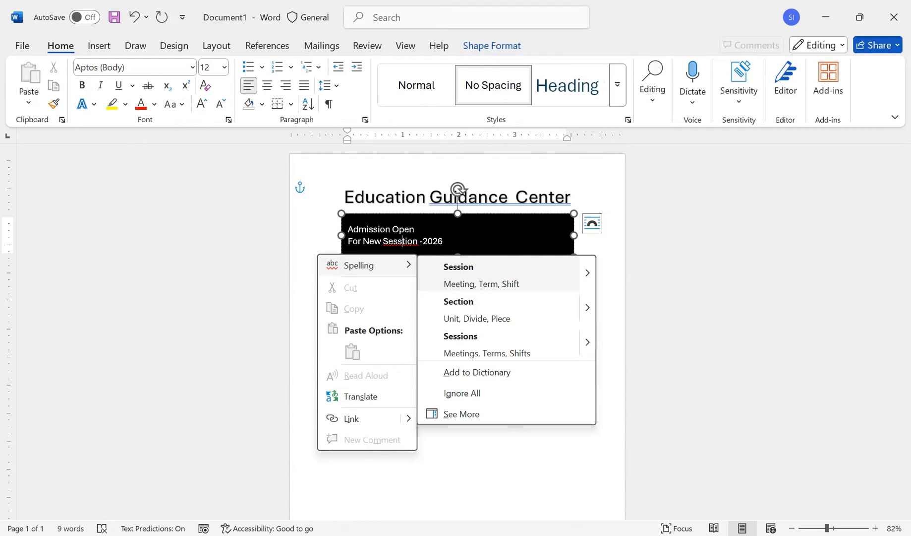
pyautogui.click(476, 277)
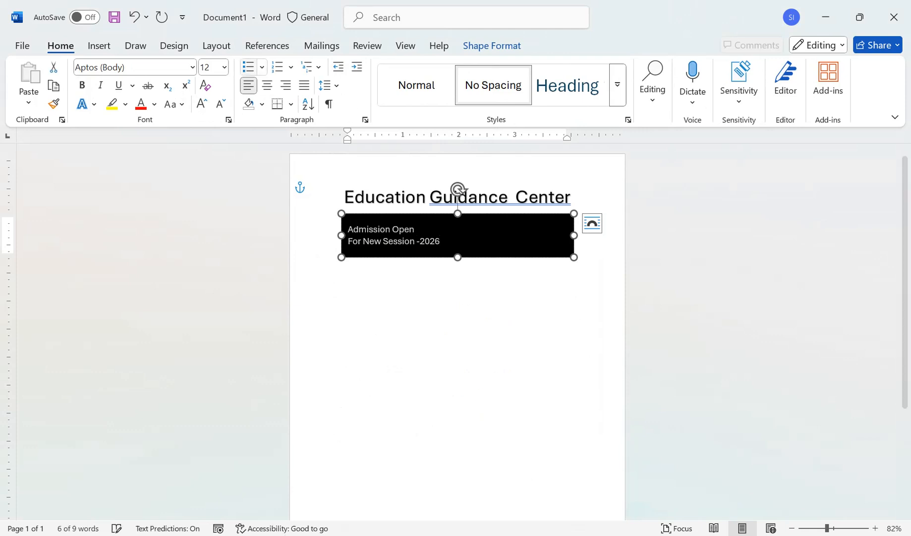
# Center both lines in the black rectangle and format "Admission Open" as 28-point bold.
pyautogui.hotkey('ctrl', 'e')
pyautogui.press('End')
pyautogui.hotkey('shift', 'Home')
pyautogui.hotkey('ctrl', 'c')
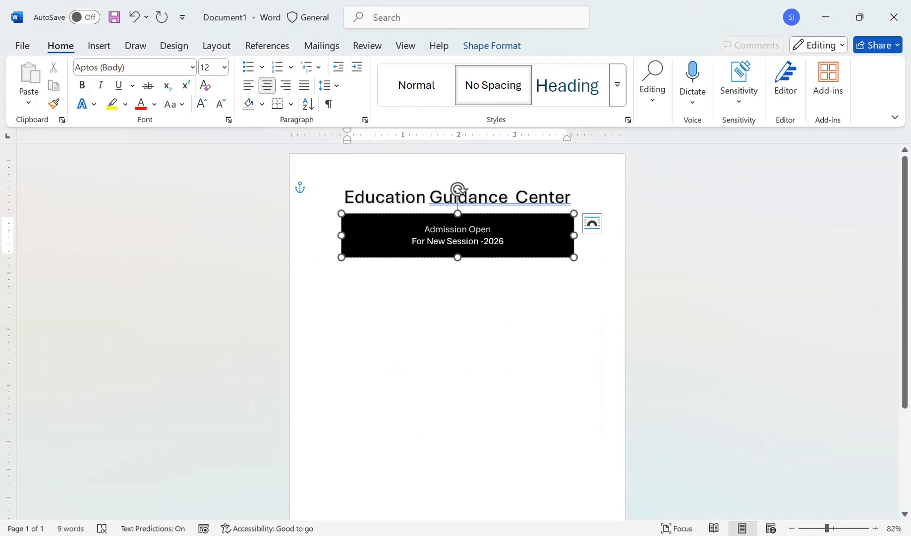
pyautogui.click(202, 104)
pyautogui.click(202, 104)
pyautogui.click(202, 104)
pyautogui.click(202, 104)
pyautogui.click(201, 105)
pyautogui.click(202, 104)
pyautogui.click(202, 104)
pyautogui.click(202, 104)
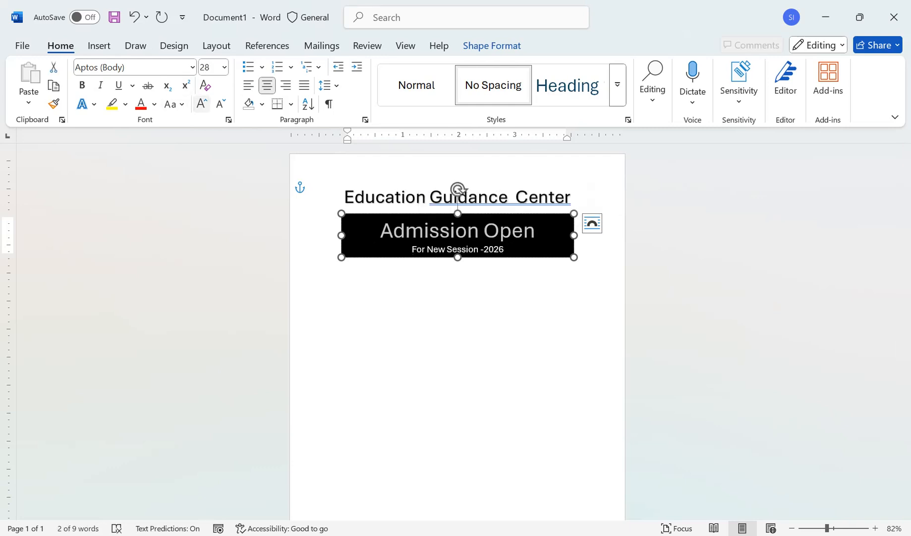
pyautogui.click(82, 85)
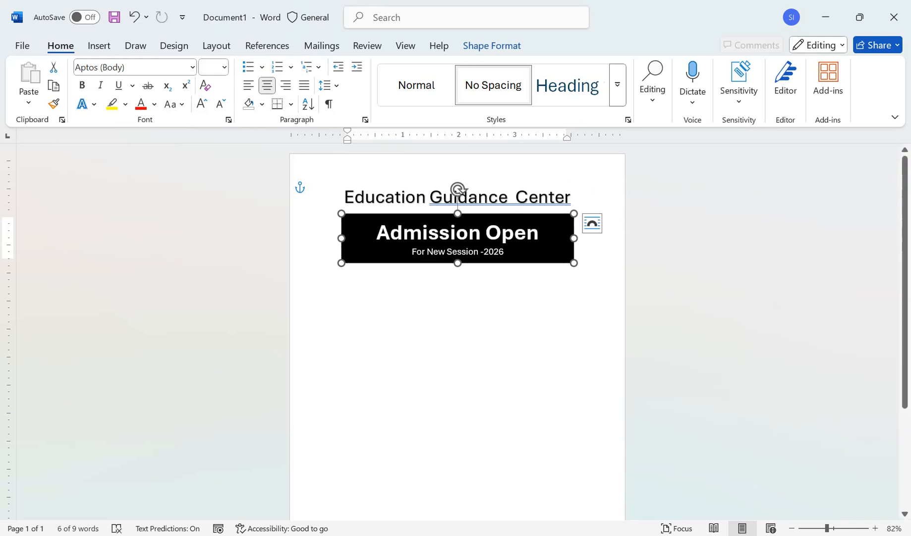
# Reduce the black rectangle's height to about 0.65 inches from its lower edge.
pyautogui.moveTo(458, 263); pyautogui.dragTo(457, 250)
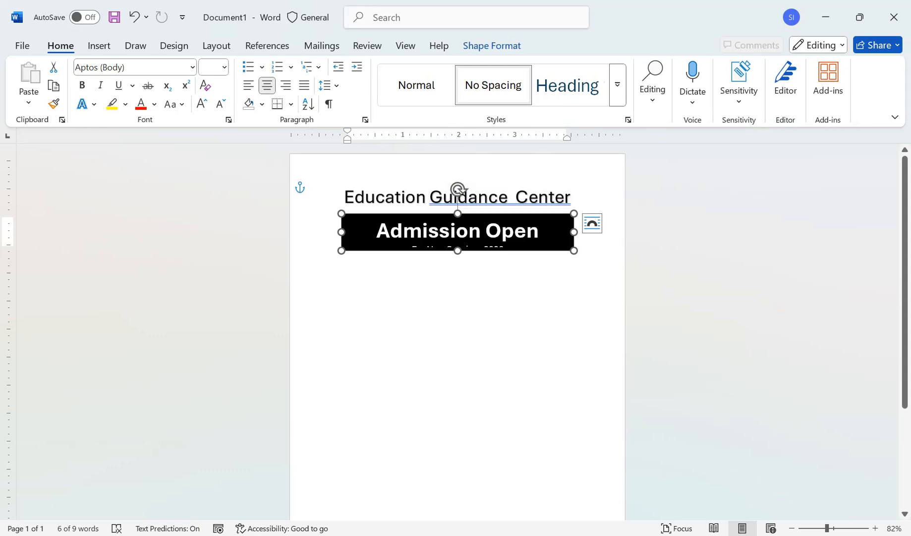
pyautogui.click(592, 223)
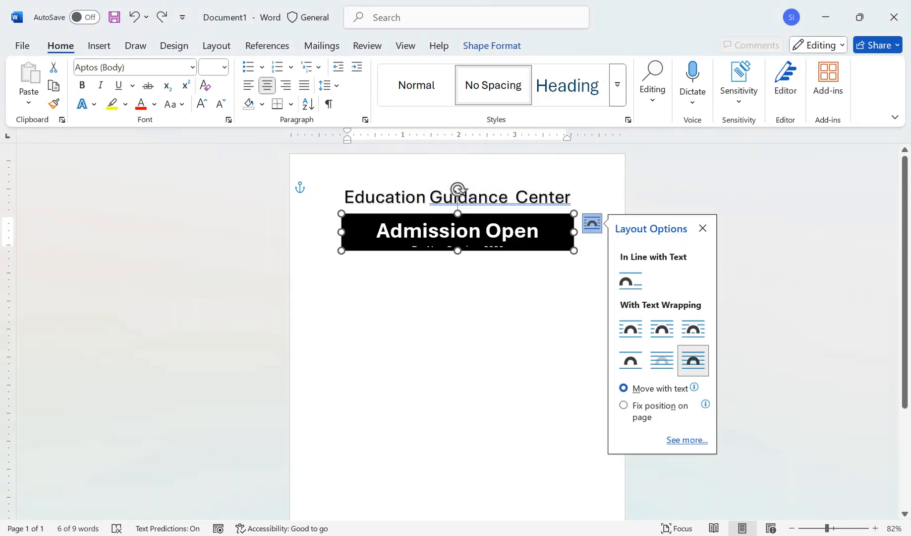
pyautogui.click(703, 228)
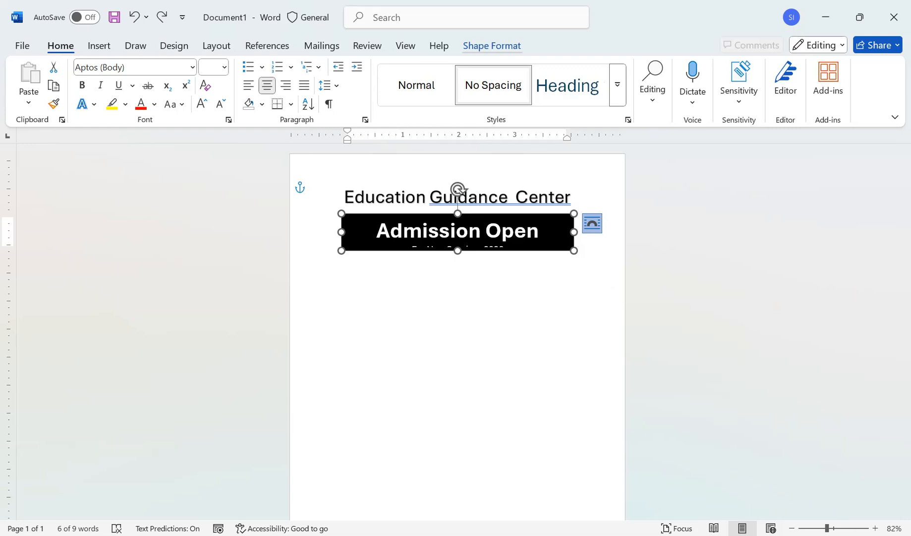
# Change the black rectangle to the Plaque shape and deepen its concave corners.
pyautogui.click(492, 46)
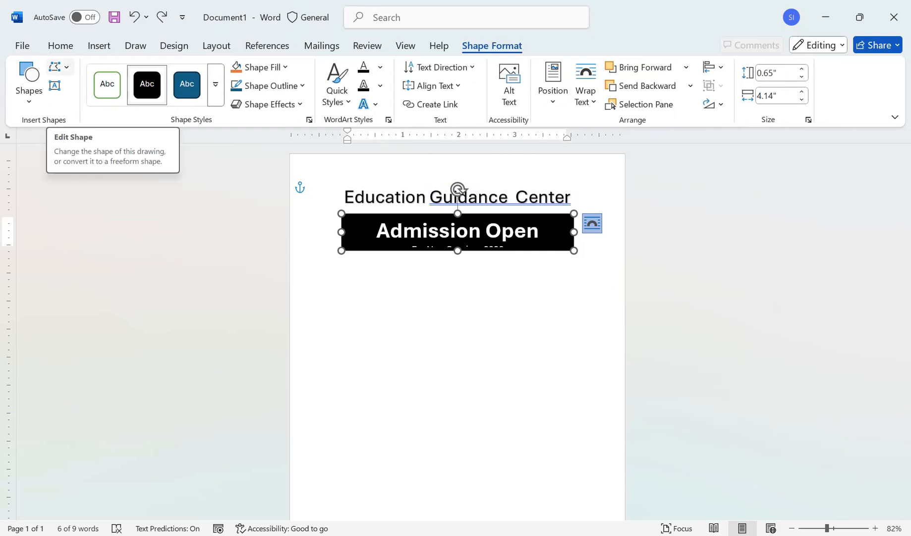
pyautogui.click(55, 67)
pyautogui.moveTo(99, 87)
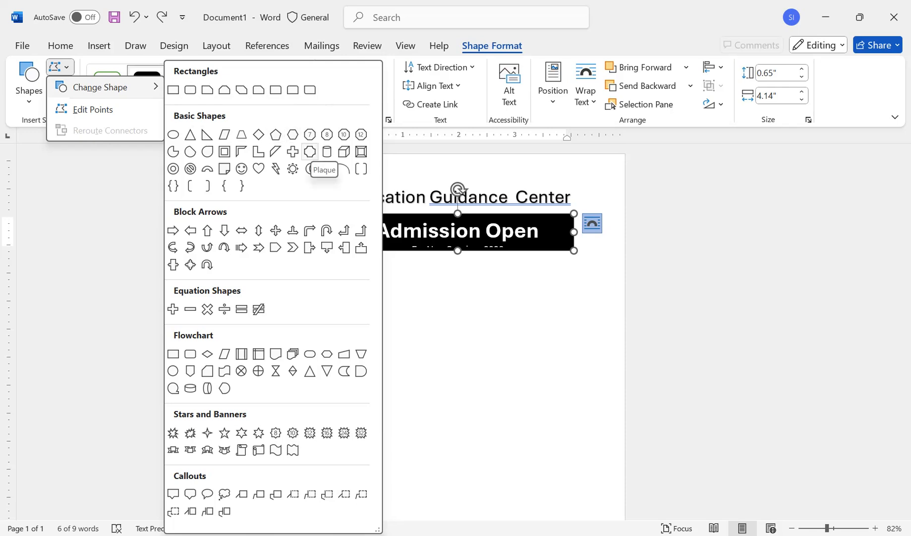
pyautogui.click(310, 151)
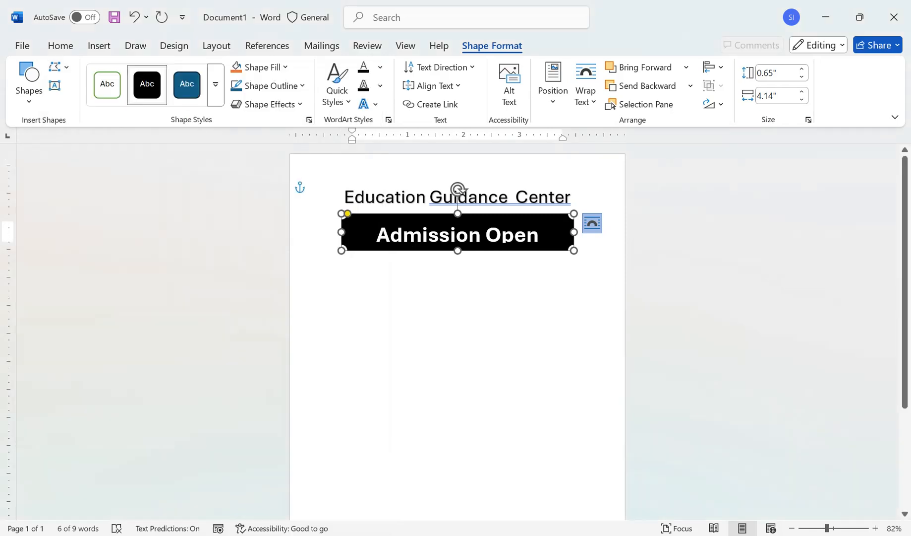
pyautogui.moveTo(348, 214); pyautogui.dragTo(358, 214)
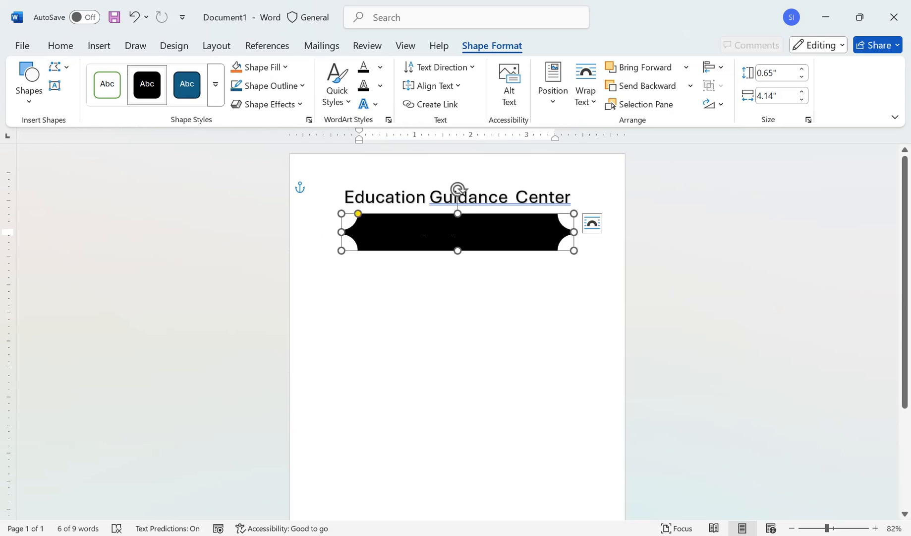
# Delete all the text inside the black plaque shape.
pyautogui.click(319, 188)
pyautogui.click(458, 232)
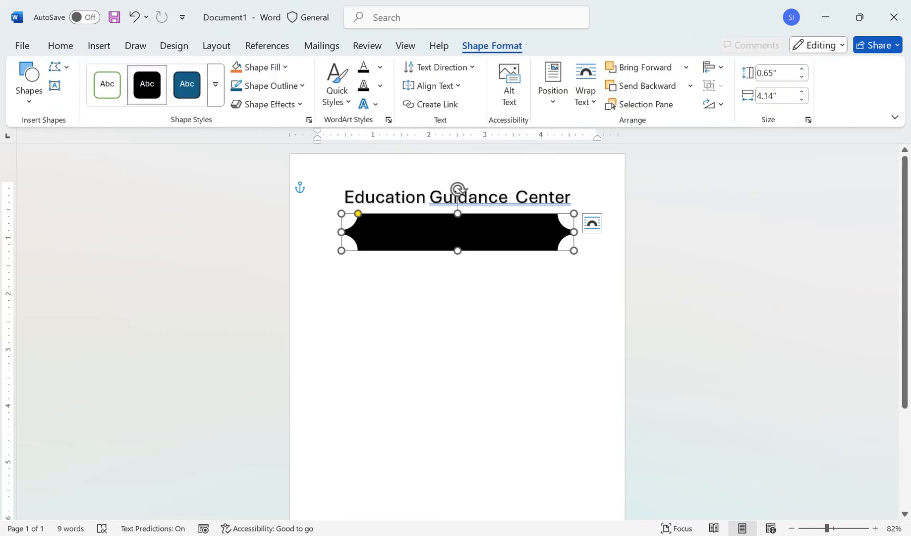
pyautogui.click(422, 239)
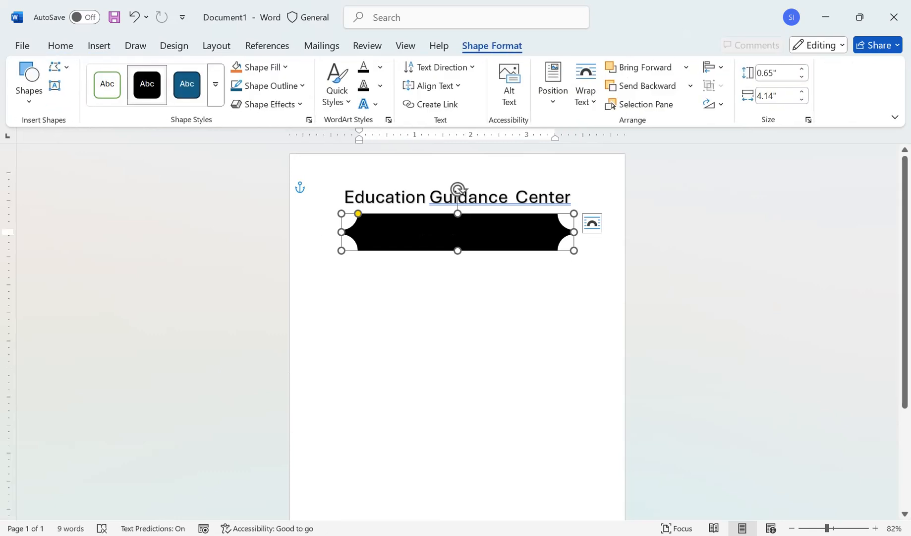
pyautogui.hotkey('ctrl', 'a')
pyautogui.press('Delete')
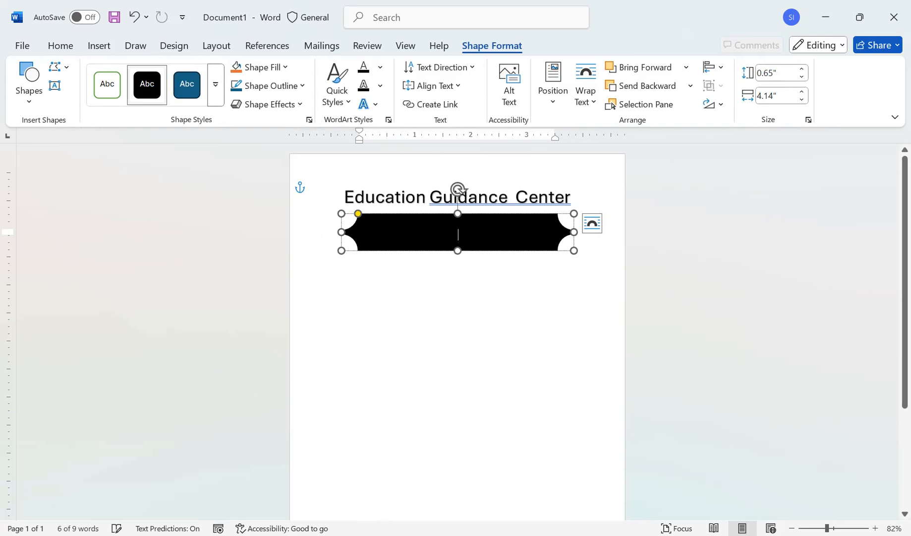
# Reselect the black plaque and deepen its concave corners slightly further.
pyautogui.click(318, 187)
pyautogui.click(457, 232)
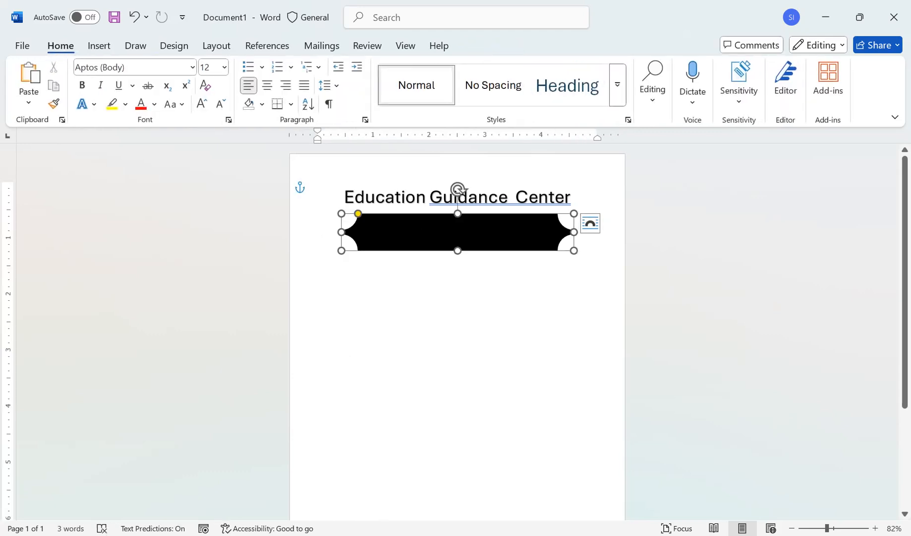
pyautogui.moveTo(358, 213); pyautogui.dragTo(360, 213)
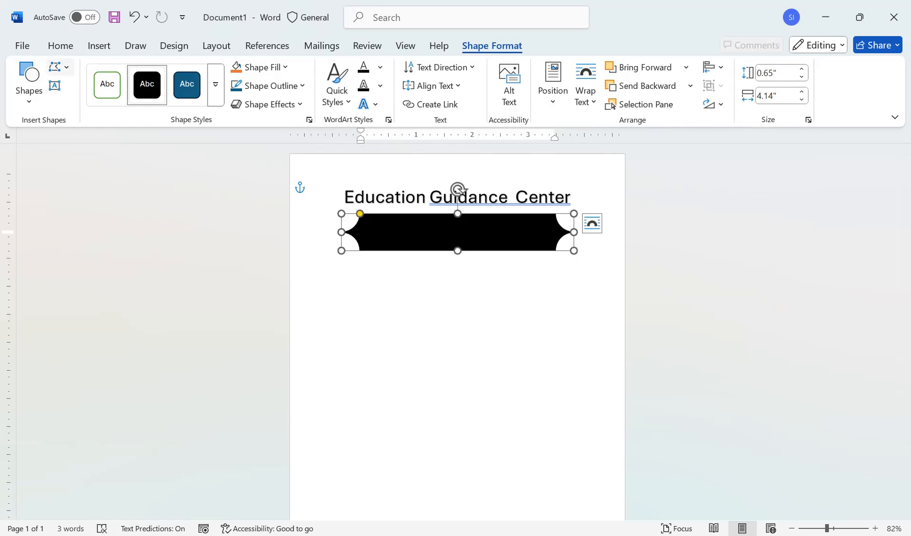
# Add a text box over the black plaque with "Admission Open" and "For New Session -2026", about 0.86 by 3.39 inches.
pyautogui.click(55, 86)
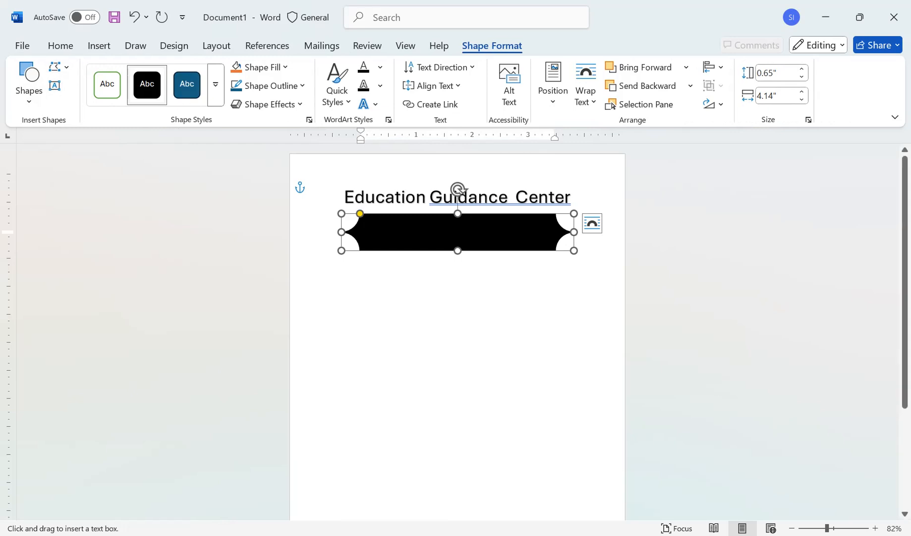
pyautogui.moveTo(361, 215); pyautogui.dragTo(548, 244)
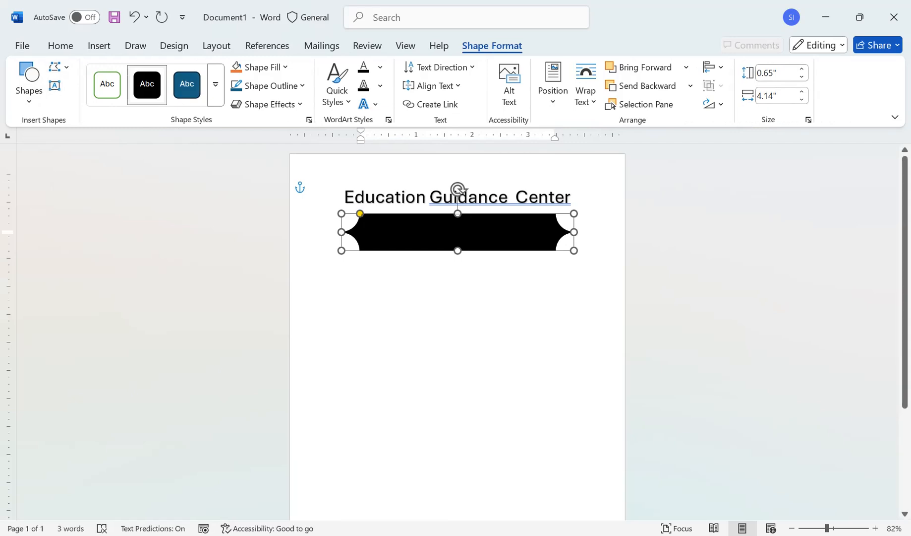
pyautogui.hotkey('ctrl', 'v')
pyautogui.moveTo(455, 245); pyautogui.dragTo(456, 262)
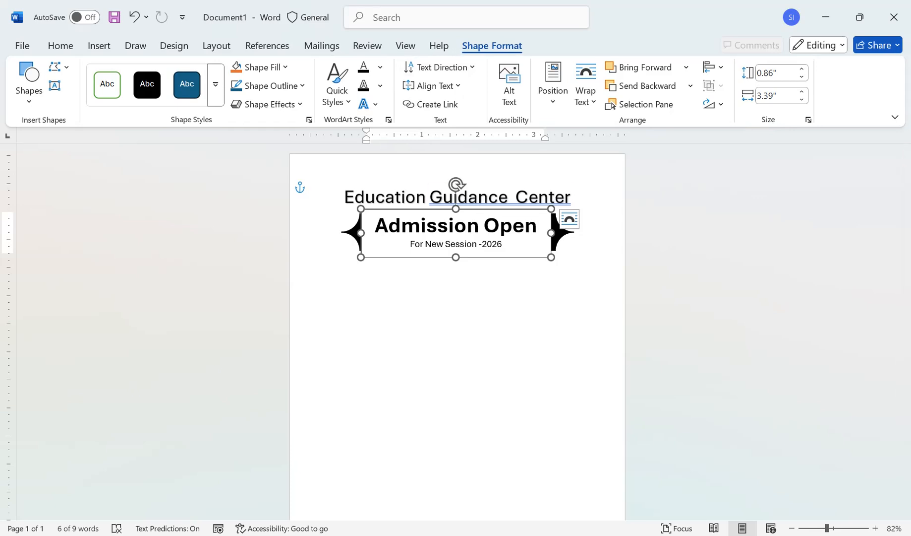
# Remove the fill and outline of the "Admission Open" text box and make its text white.
pyautogui.click(285, 67)
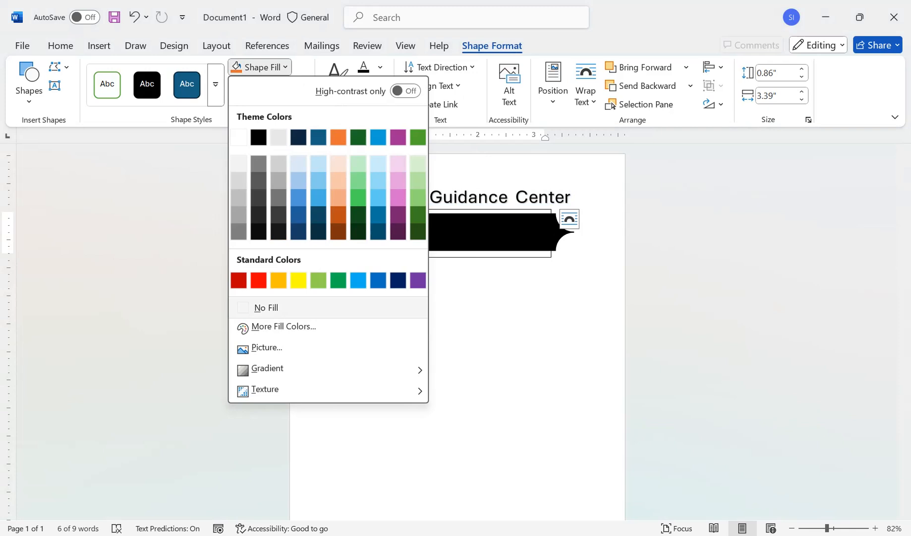
pyautogui.click(264, 306)
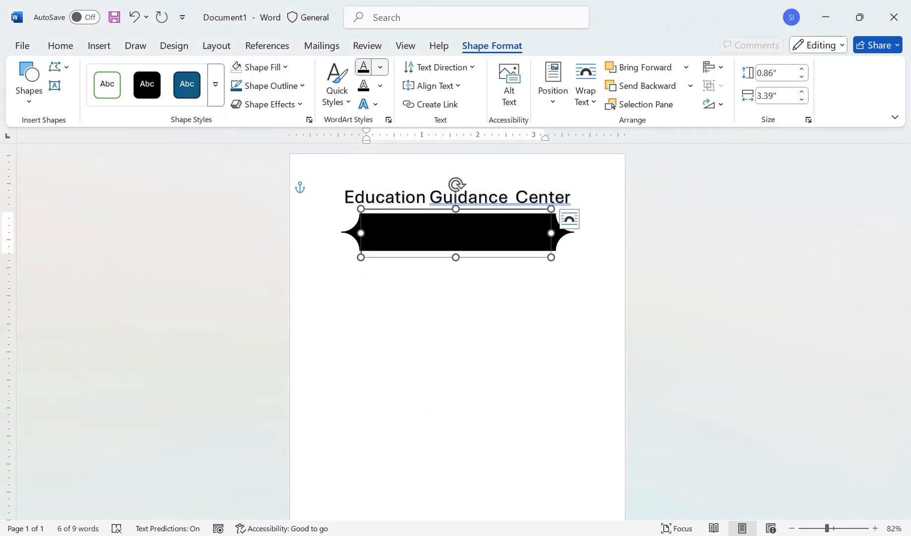
pyautogui.click(380, 67)
pyautogui.click(366, 158)
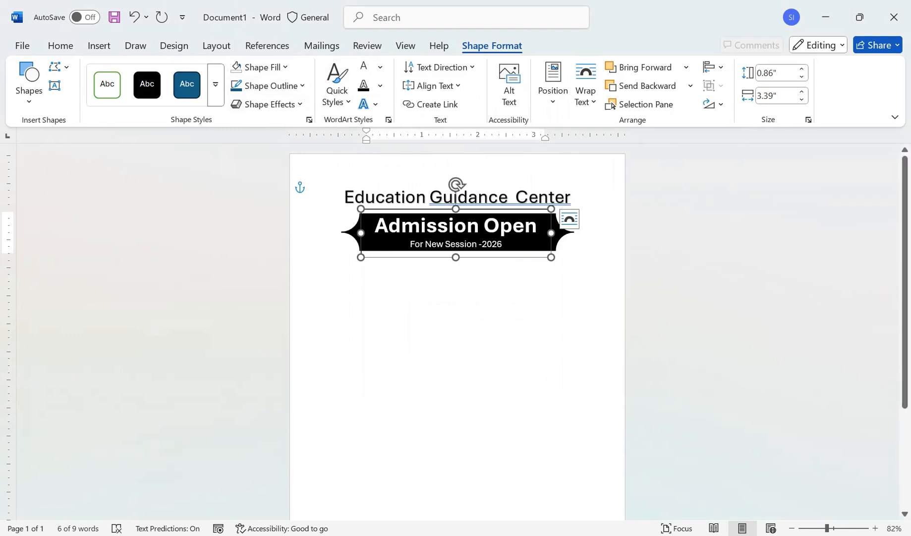
pyautogui.click(270, 85)
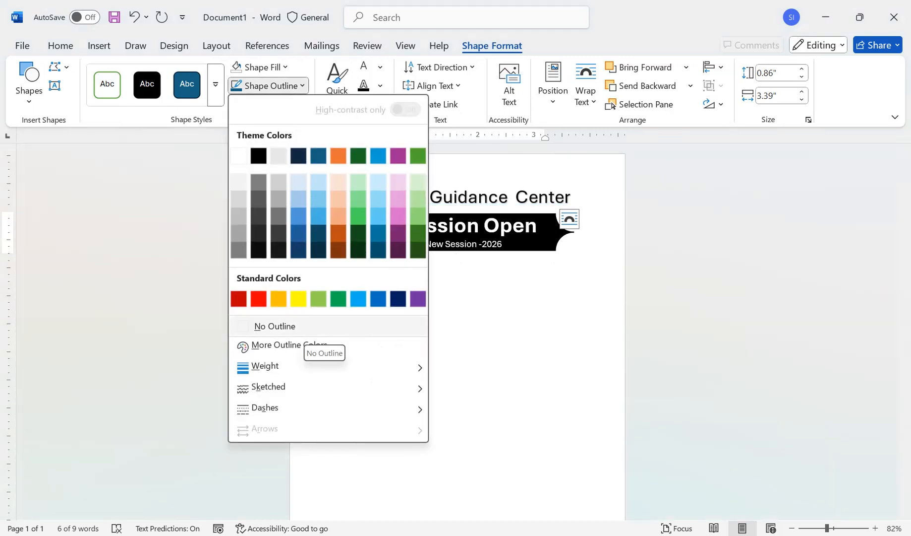
pyautogui.click(307, 327)
pyautogui.click(426, 319)
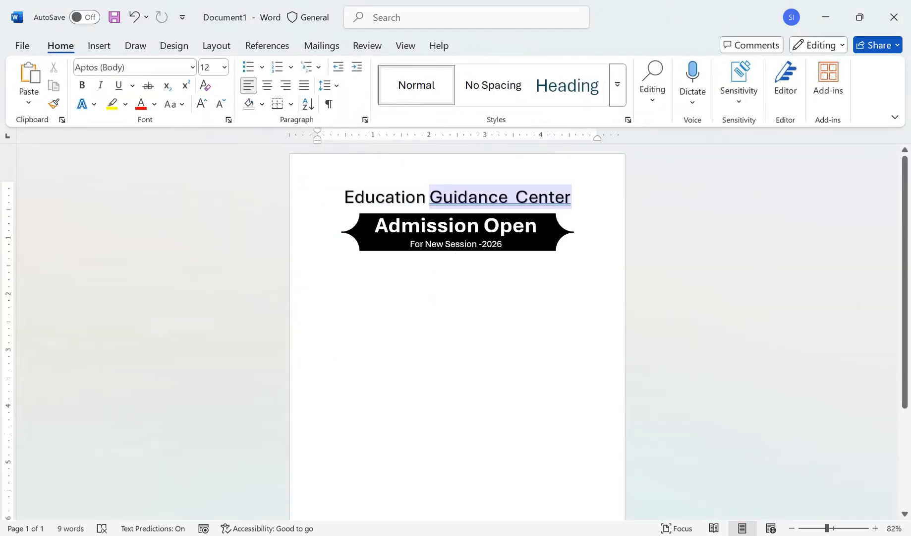
# Accept the grammar suggestion "Guidance Center" to fix the double space in the title.
pyautogui.rightClick(476, 197)
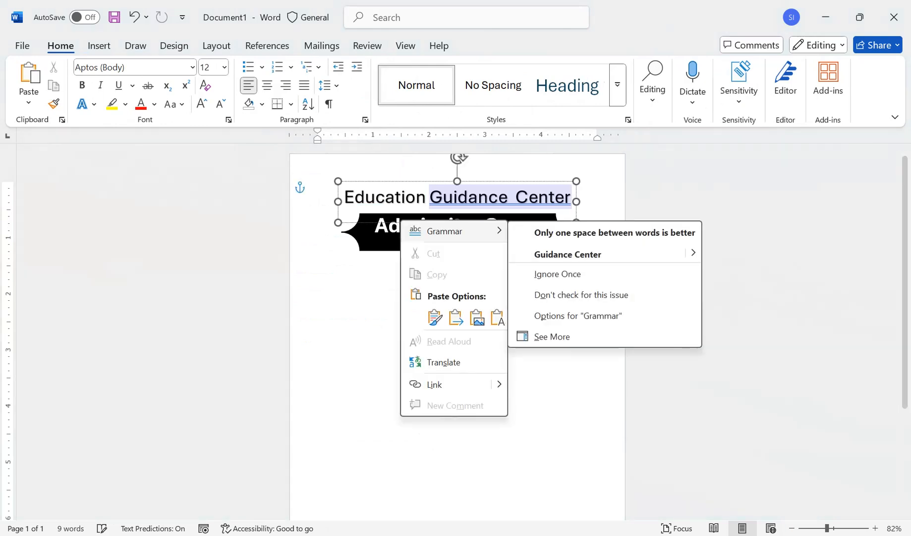
pyautogui.click(568, 254)
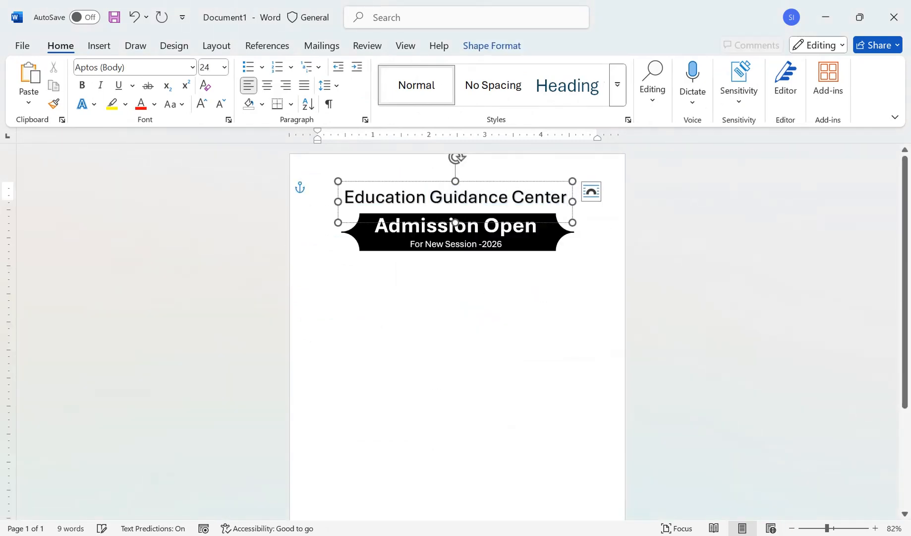
pyautogui.click(318, 188)
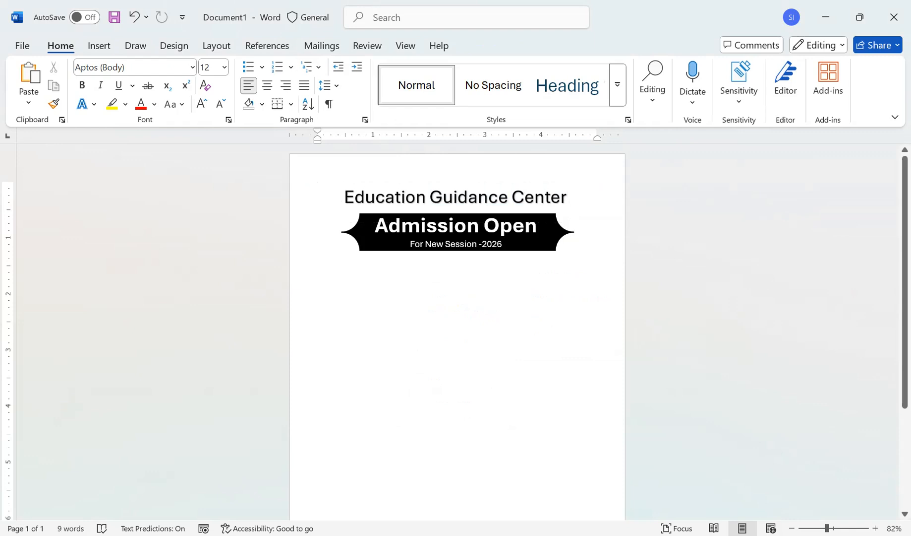
# Select the black plaque together with its "Admission Open" text box and move both down slightly, clear of the title.
pyautogui.click(401, 226)
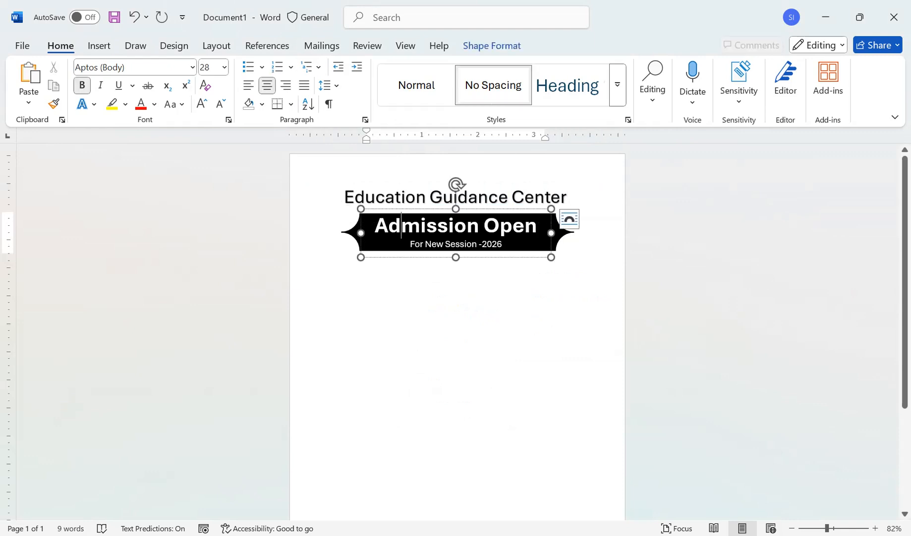
pyautogui.press('Escape')
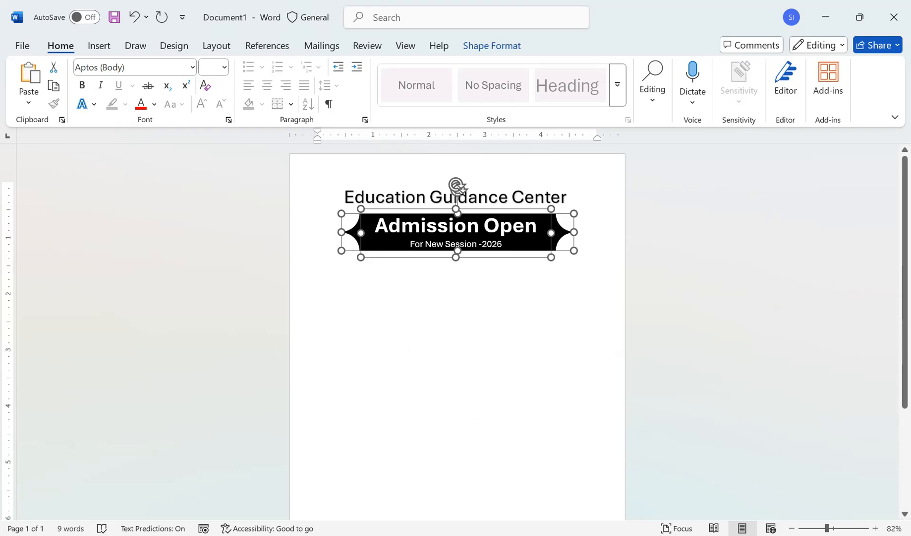
pyautogui.moveTo(457, 186); pyautogui.dragTo(457, 198)
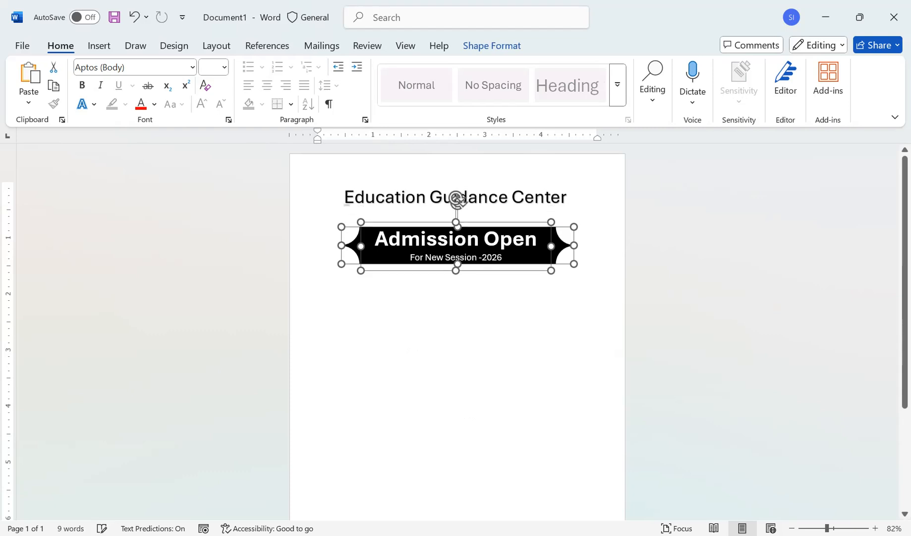
# Apply the upward arch Follow Path transform to the "Education Guidance Center" title and stretch its text box to about 1.51 inches high.
pyautogui.click(457, 198)
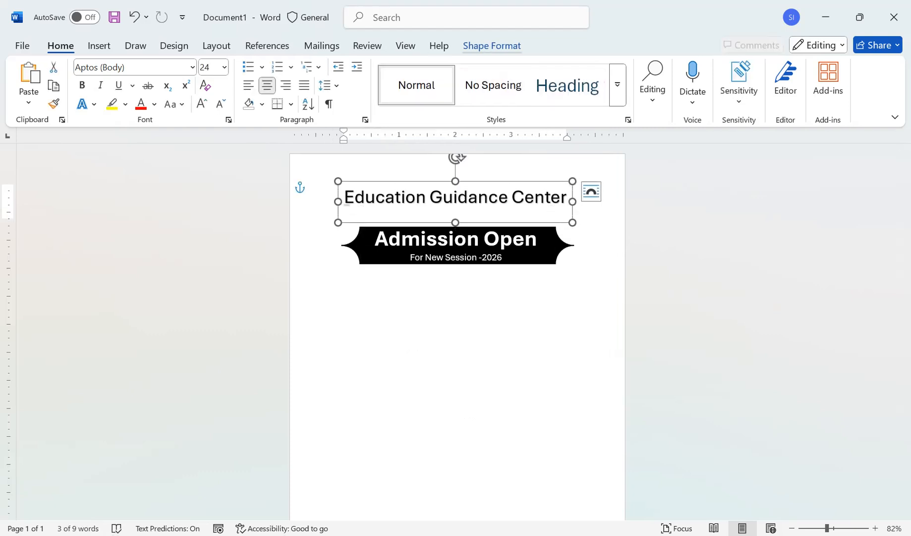
pyautogui.click(492, 45)
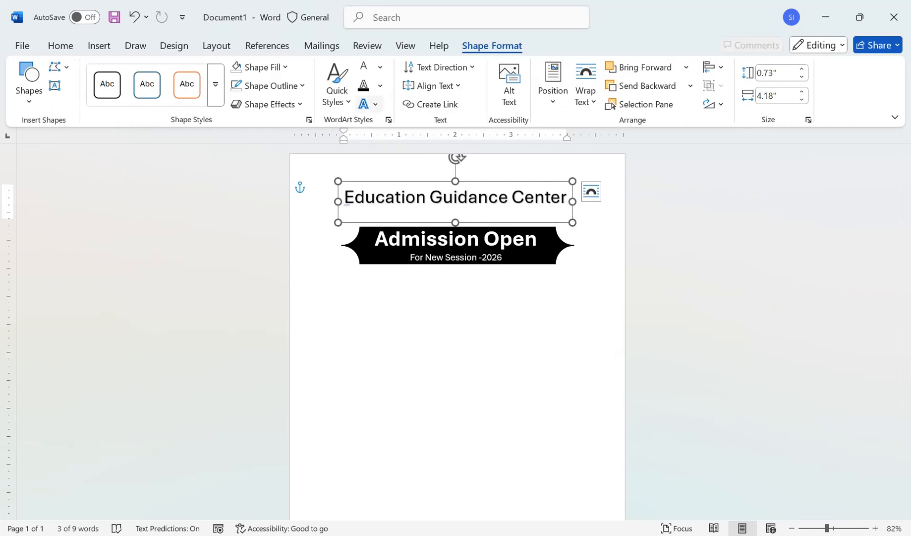
pyautogui.click(367, 103)
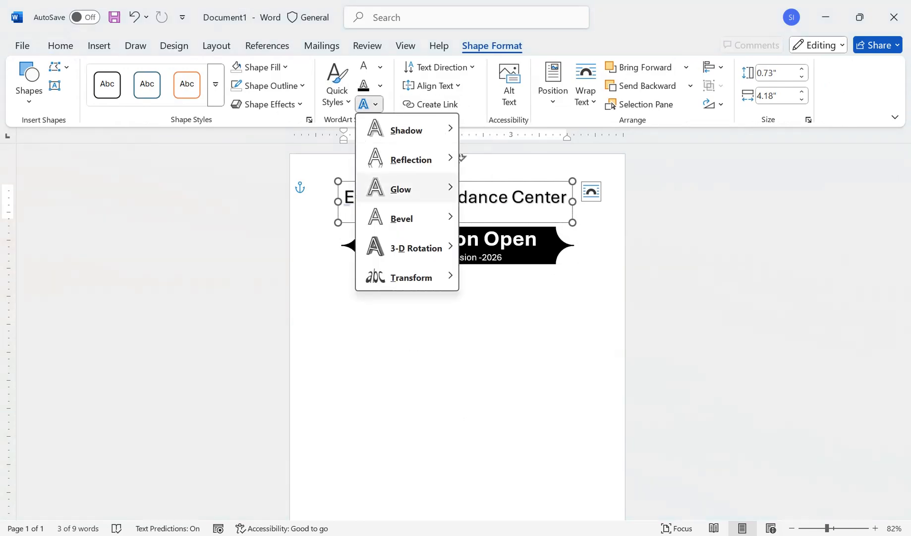
pyautogui.moveTo(412, 277)
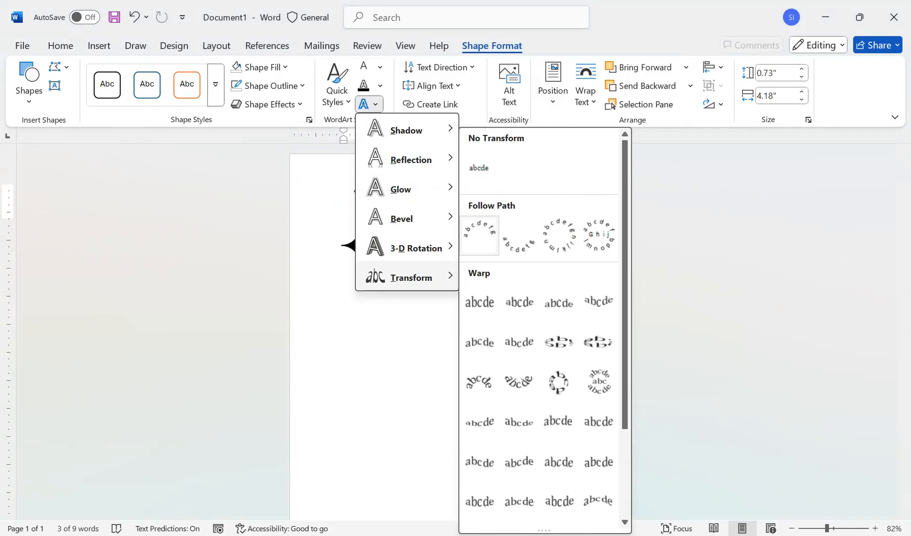
pyautogui.click(480, 250)
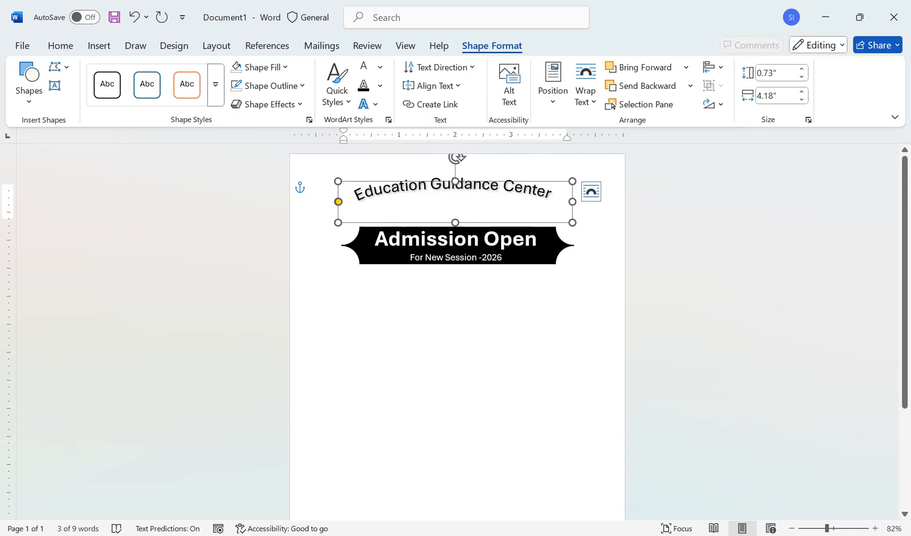
pyautogui.moveTo(455, 223); pyautogui.dragTo(455, 286)
pyautogui.moveTo(455, 292); pyautogui.dragTo(455, 266)
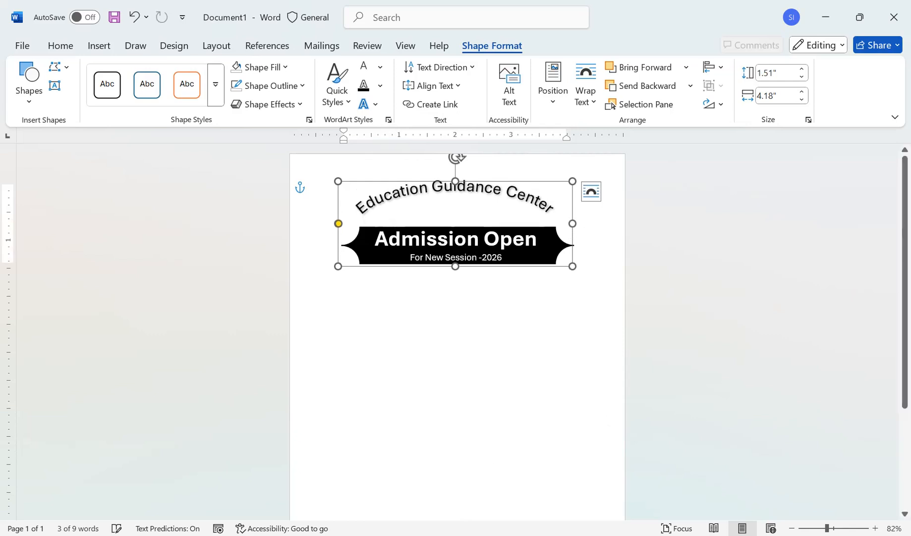
# Increase the arched title's font size to 28 and center its text box horizontally on the page.
pyautogui.click(60, 45)
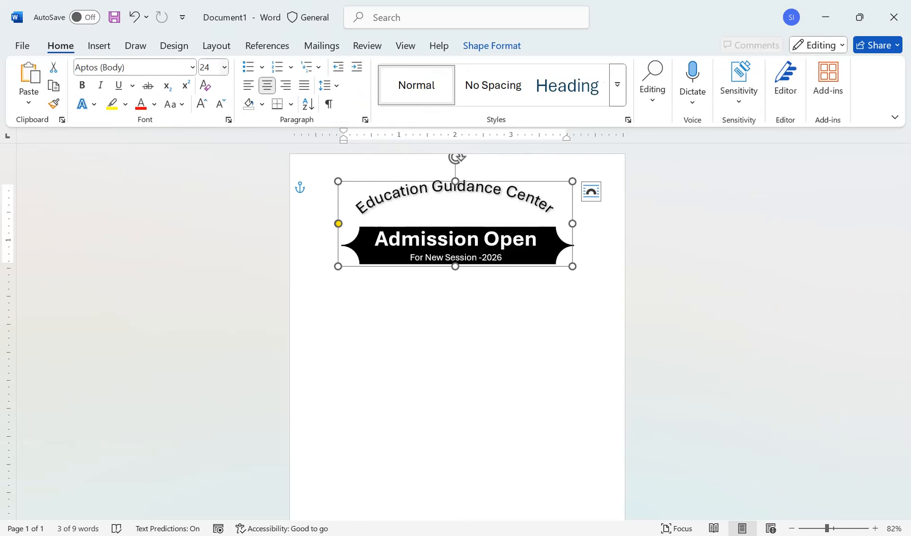
pyautogui.click(202, 104)
pyautogui.click(202, 104)
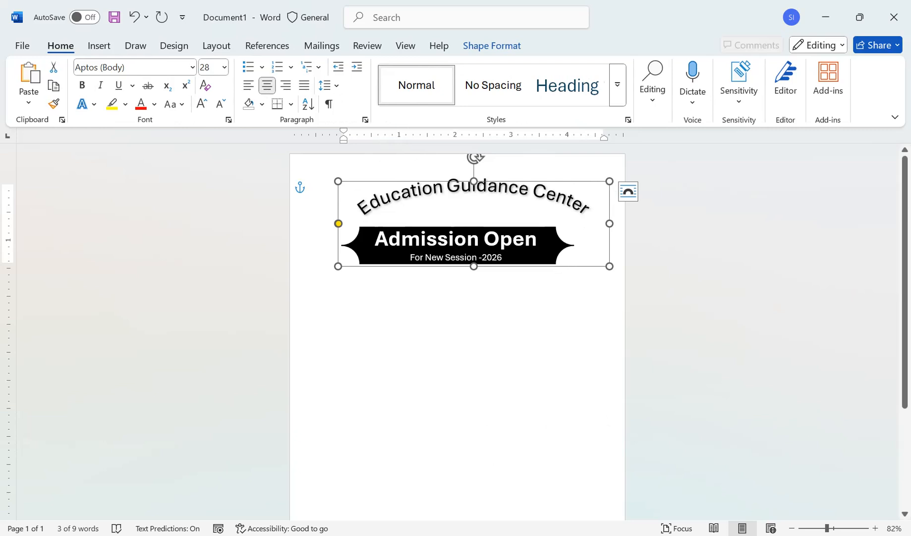
pyautogui.click(492, 45)
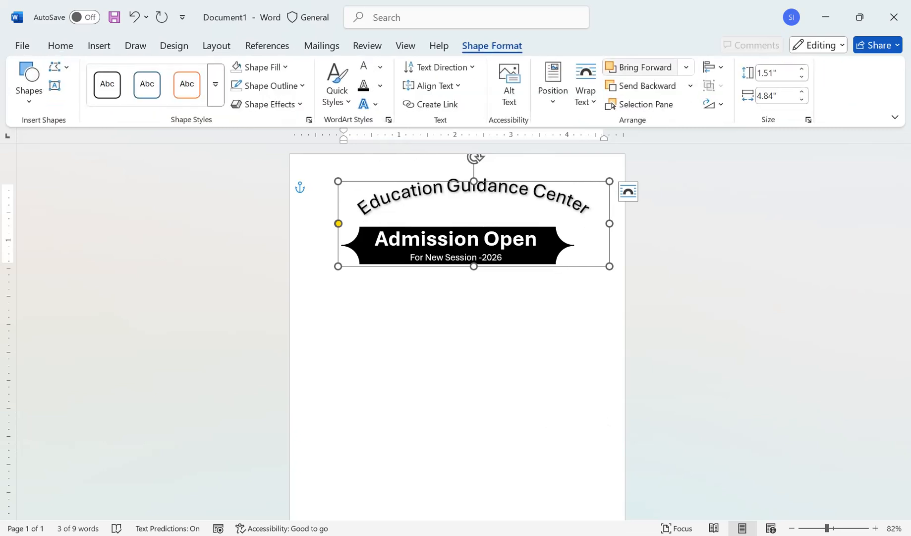
pyautogui.click(710, 66)
pyautogui.click(744, 215)
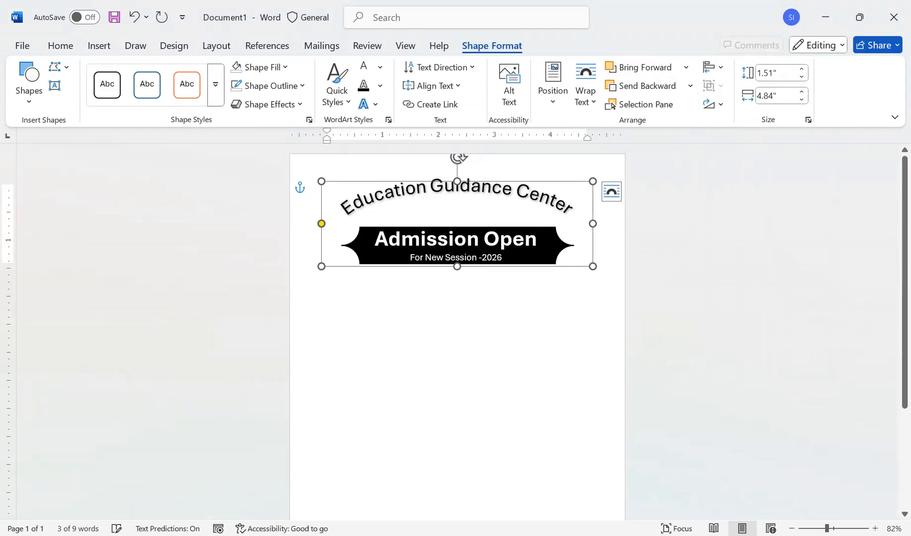
# Deepen the title's arch by raising the text box's upper edge and extending its lower edge to about 3.09 inches high.
pyautogui.moveTo(457, 266); pyautogui.dragTo(457, 314)
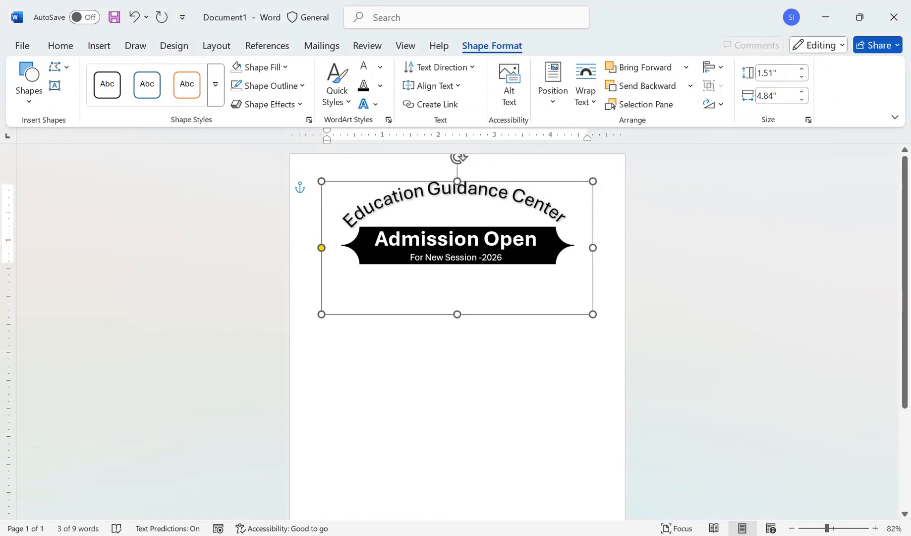
pyautogui.moveTo(458, 181); pyautogui.dragTo(458, 168)
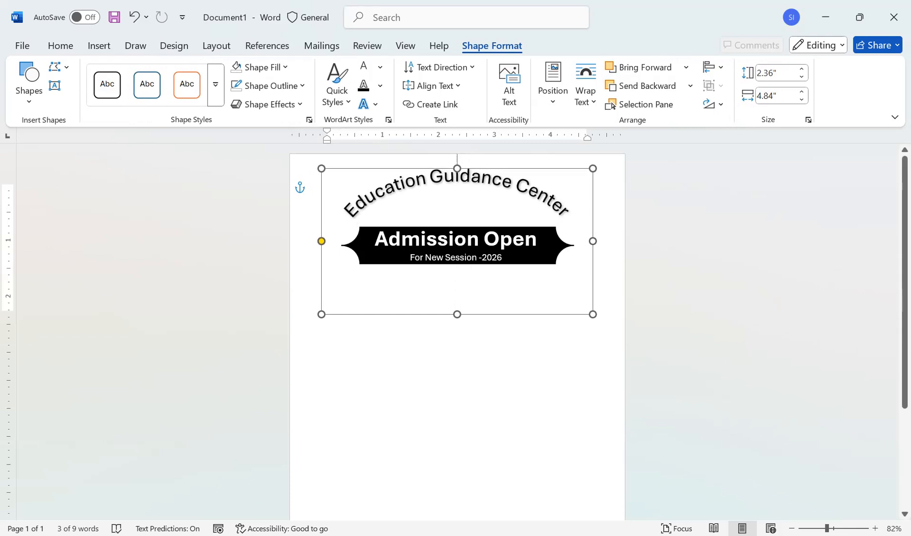
pyautogui.moveTo(457, 314); pyautogui.dragTo(457, 356)
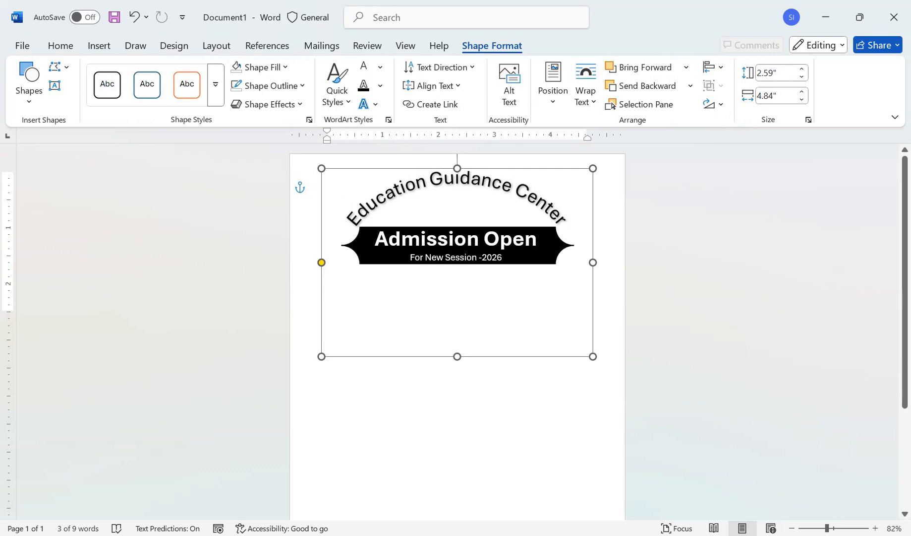
pyautogui.moveTo(457, 356); pyautogui.dragTo(457, 342)
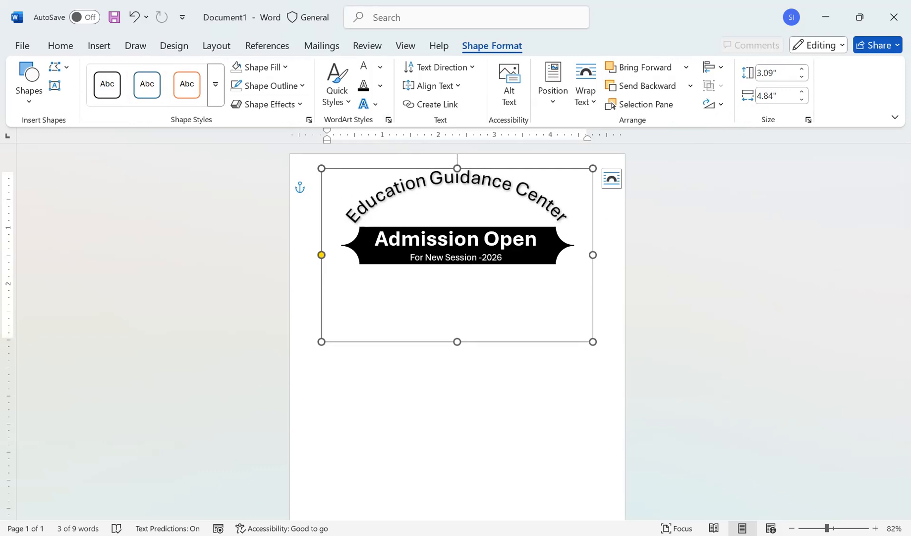
# Make the arched title bold, keep it center-aligned, and narrow its text box to about 4.55 inches.
pyautogui.click(61, 45)
pyautogui.click(82, 84)
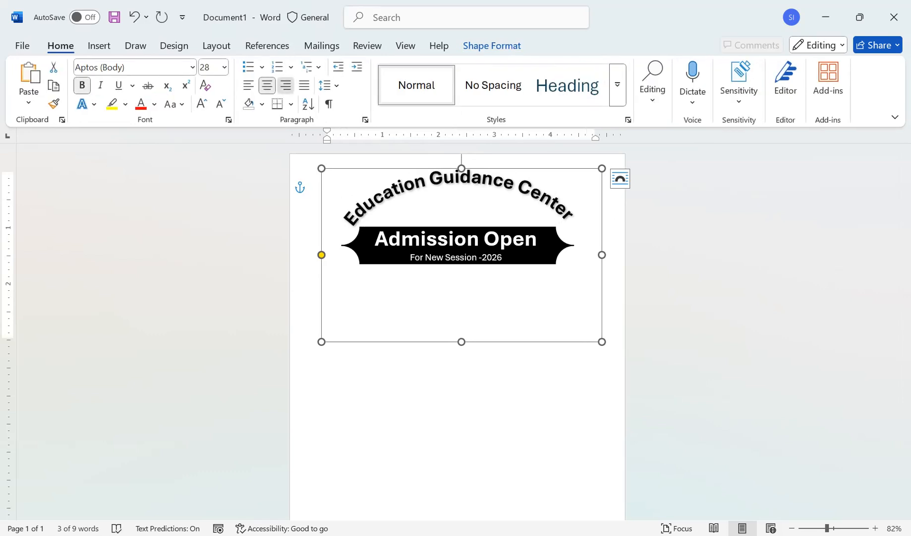
pyautogui.click(285, 84)
pyautogui.click(266, 85)
pyautogui.moveTo(602, 255); pyautogui.dragTo(577, 255)
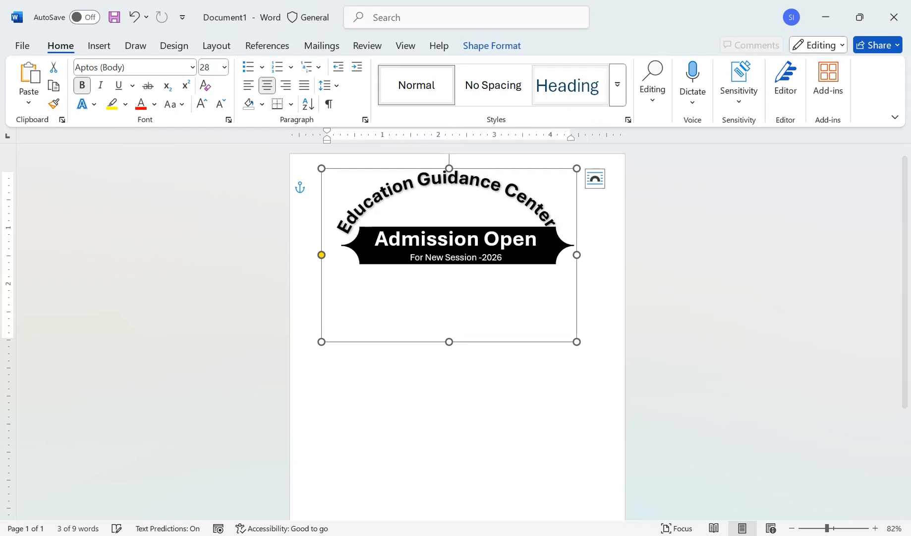
# Center the narrowed title text box horizontally on the page.
pyautogui.click(492, 45)
pyautogui.click(714, 67)
pyautogui.click(769, 215)
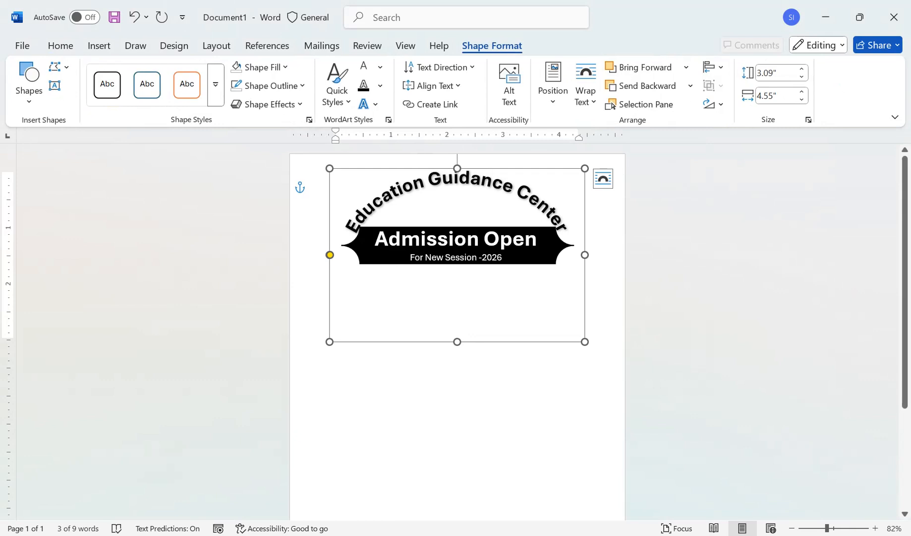
# Nudge the arched title up above the black banner and slightly right, then deselect it.
pyautogui.press('Up')
pyautogui.press('Up')
pyautogui.press('Up')
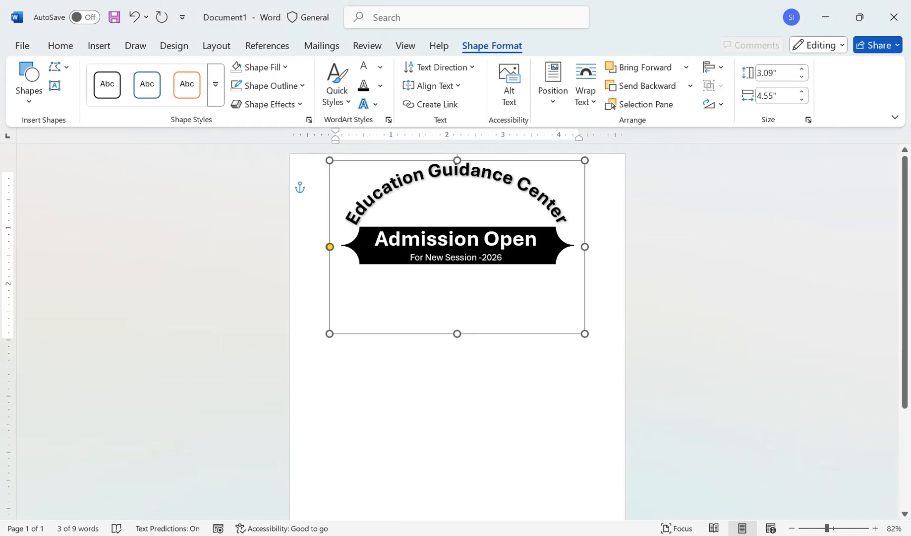
pyautogui.press('Right')
pyautogui.press('Right')
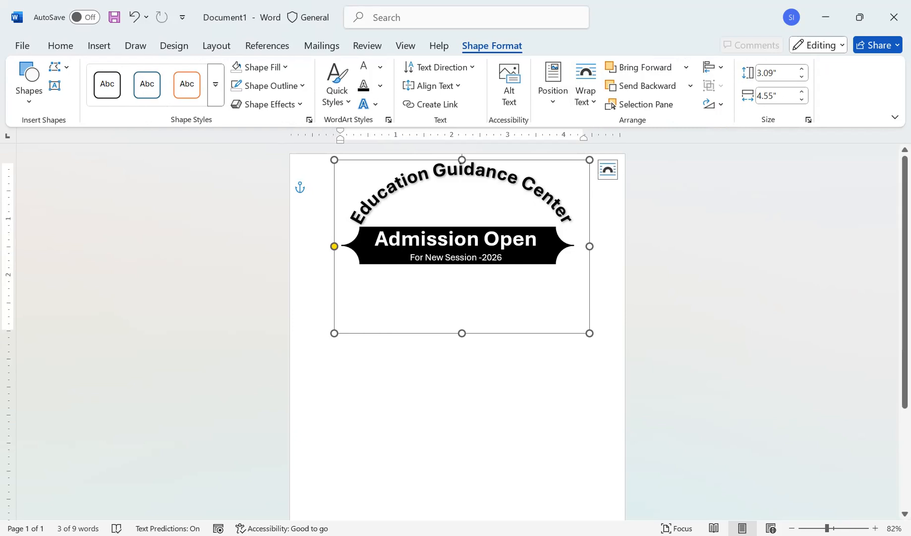
pyautogui.press('Left')
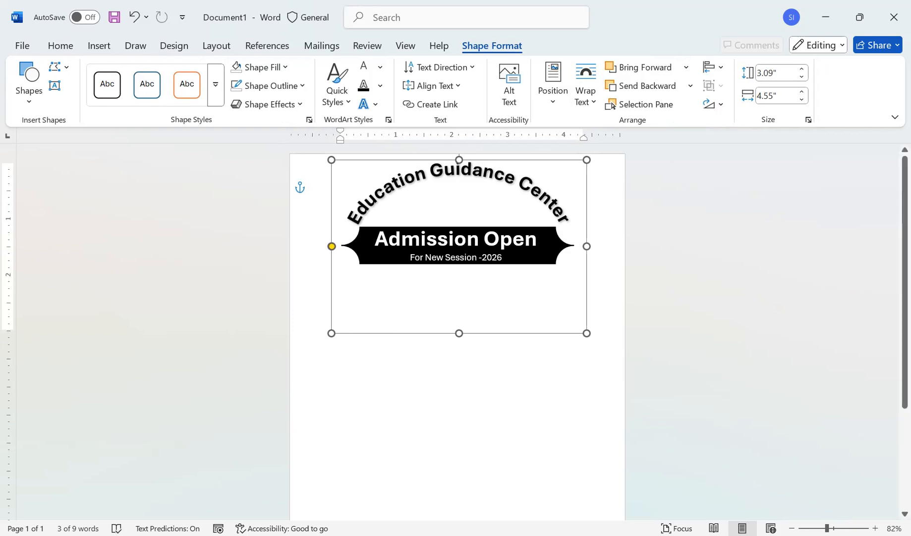
pyautogui.press('Escape')
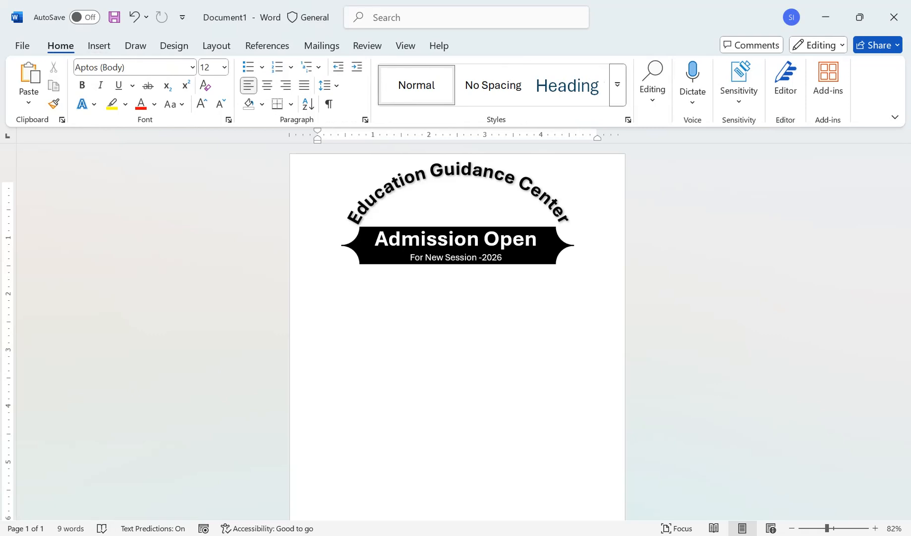
# Insert a text box about 2.03 by 0.36 inches beneath the arched title, containing "MORNING & EVENING".
pyautogui.click(99, 45)
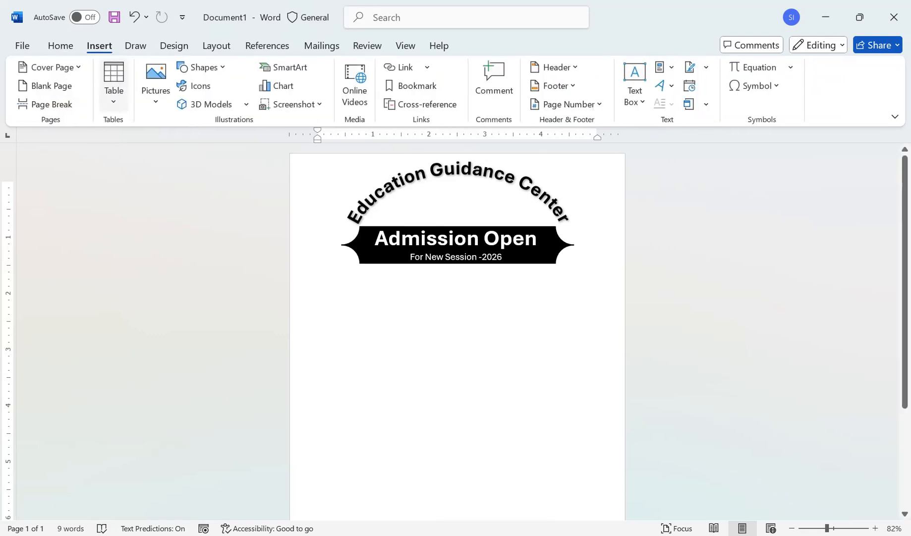
pyautogui.click(202, 67)
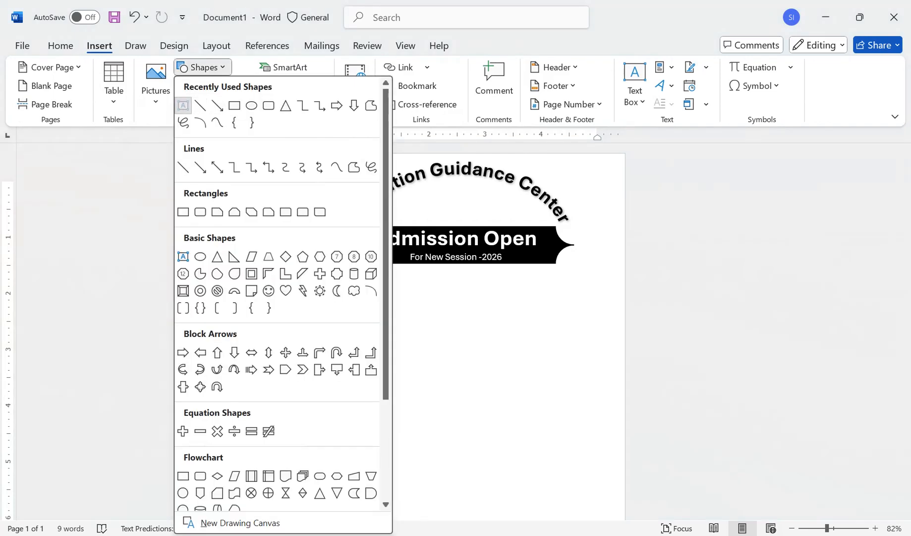
pyautogui.click(183, 105)
pyautogui.moveTo(398, 190); pyautogui.dragTo(512, 209)
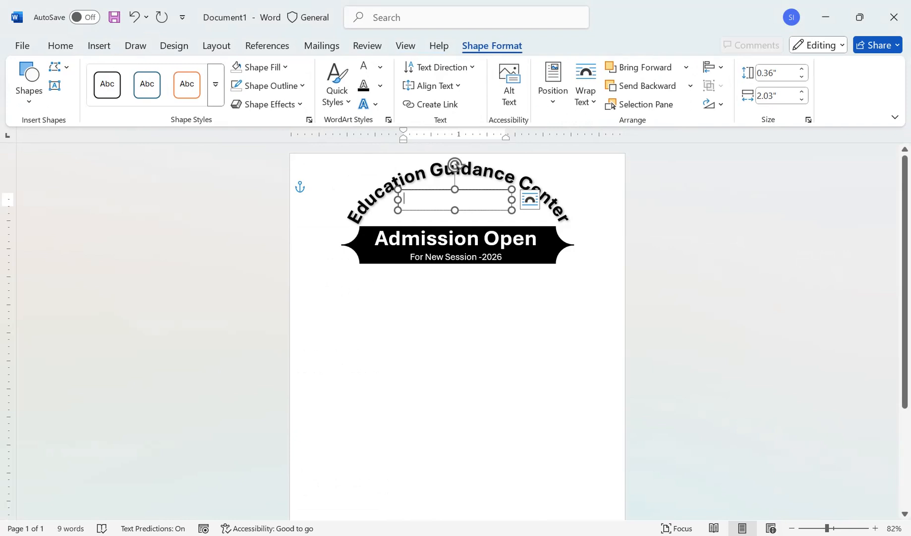
pyautogui.write('MORNING')
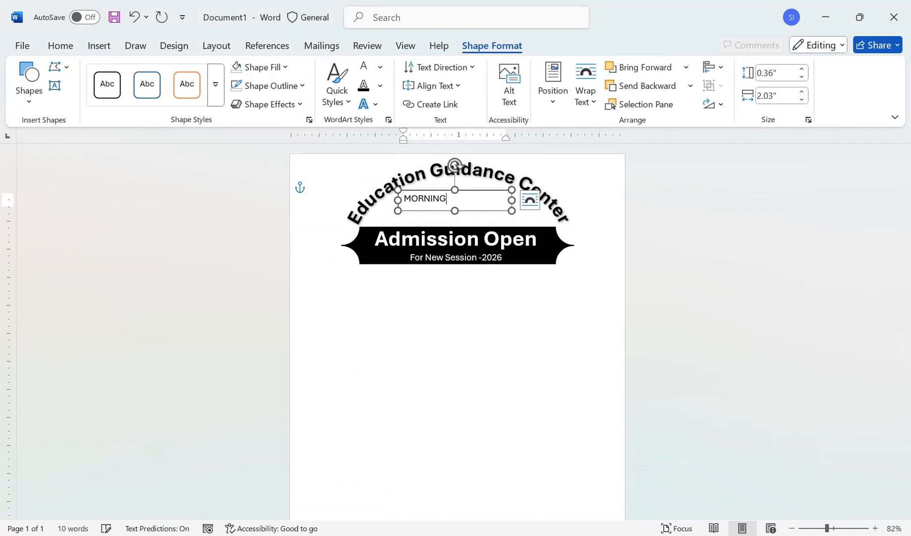
pyautogui.write(' & EVENING')
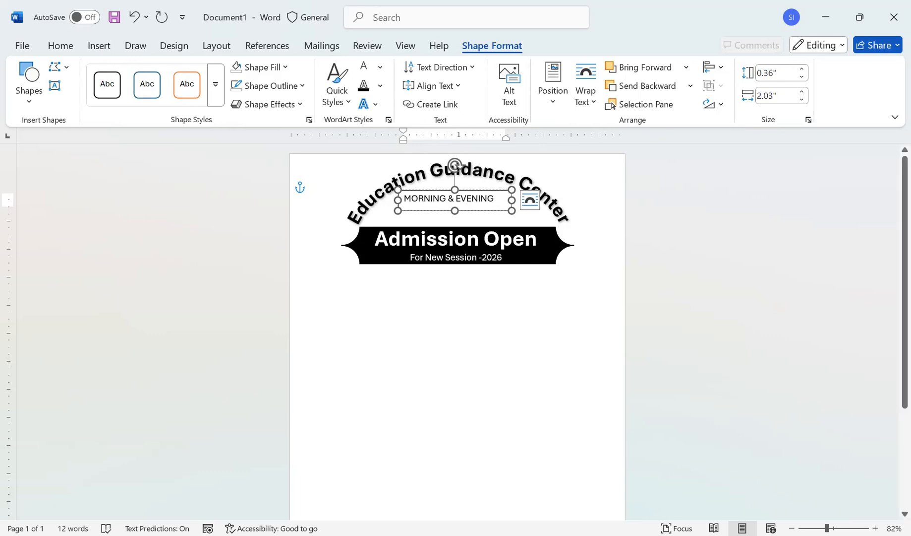
# Move the "MORNING & EVENING" text box slightly up and right, and make its text bold.
pyautogui.moveTo(427, 190); pyautogui.dragTo(436, 183)
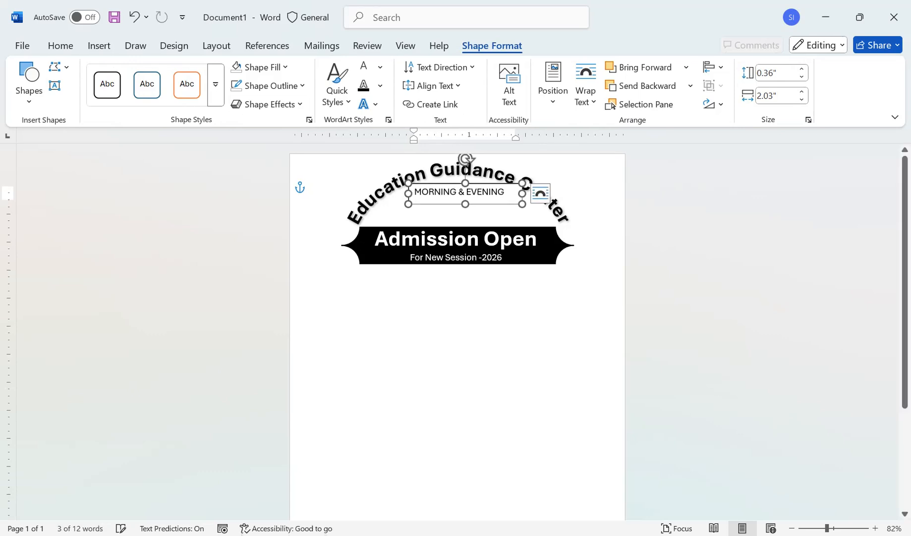
pyautogui.click(61, 45)
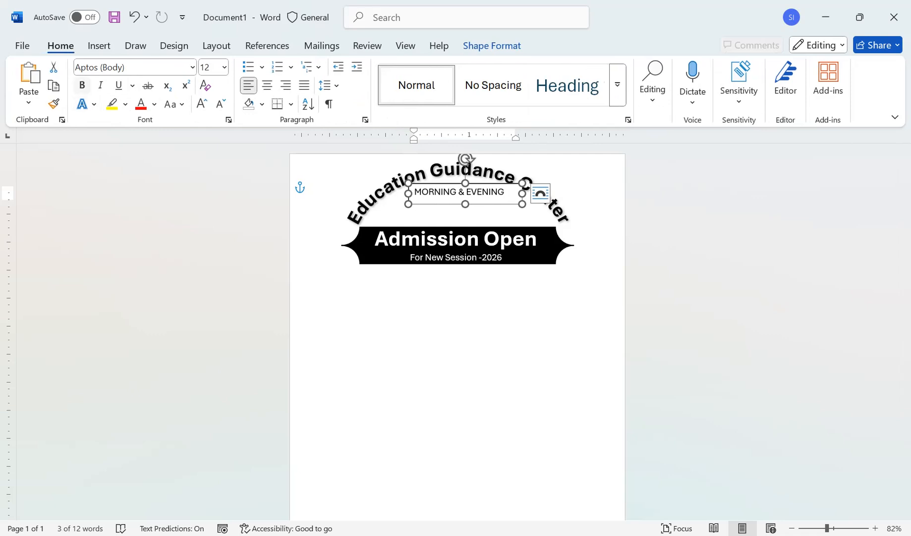
pyautogui.click(82, 85)
# Remove both the fill and the outline from the "MORNING & EVENING" text box.
pyautogui.click(492, 46)
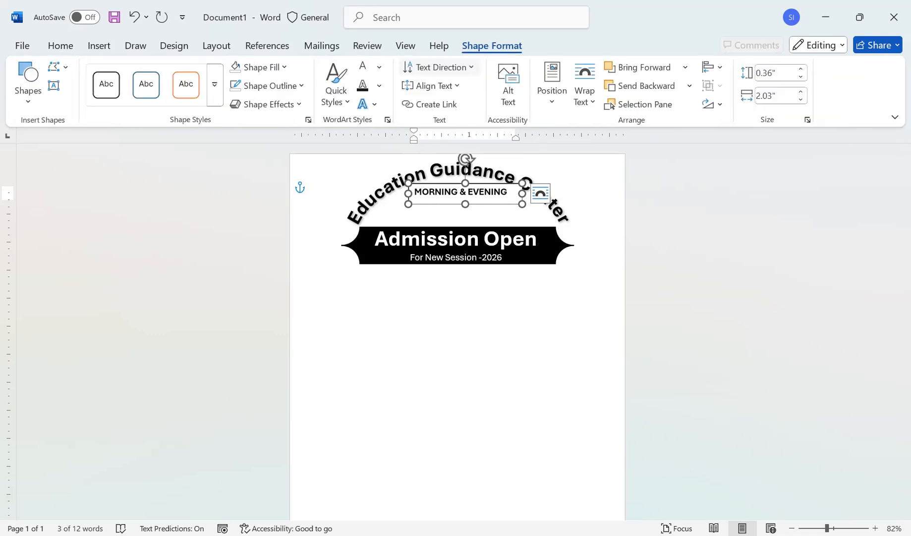
pyautogui.click(286, 67)
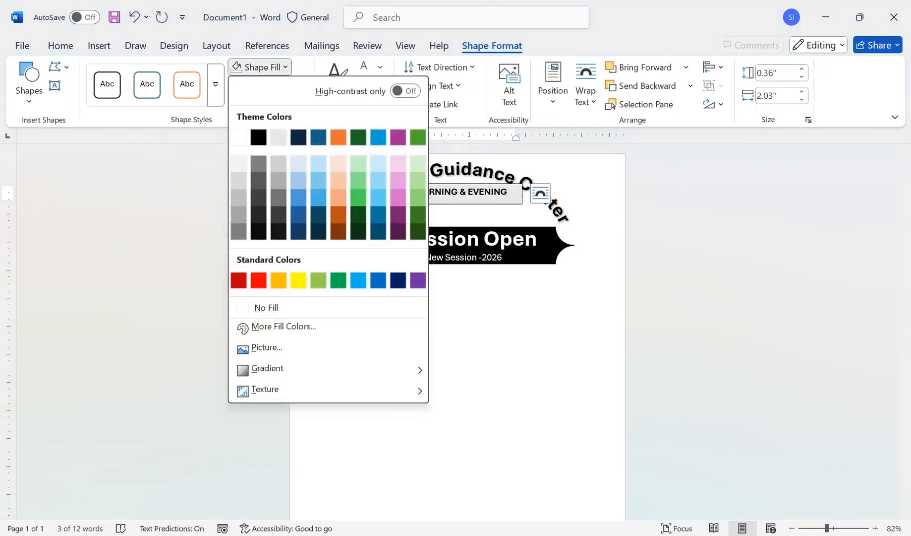
pyautogui.click(263, 307)
pyautogui.click(272, 85)
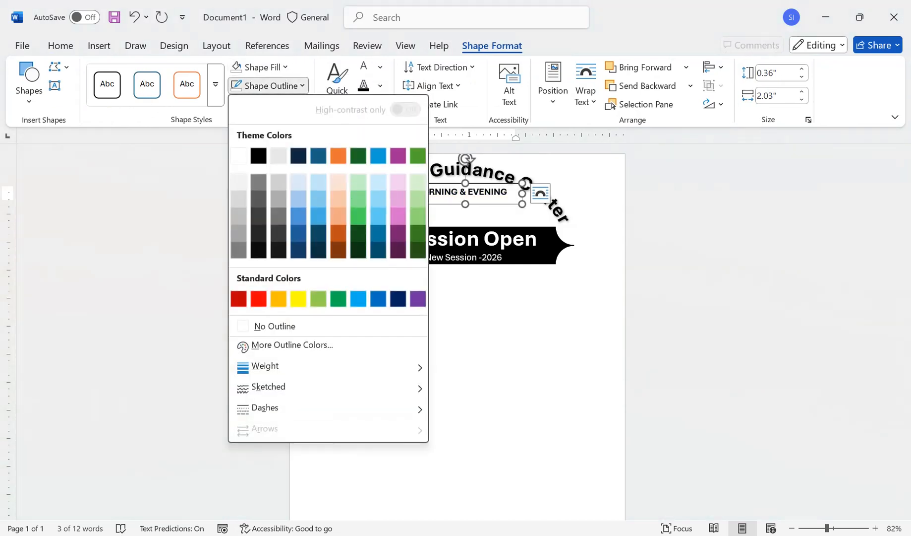
pyautogui.click(275, 326)
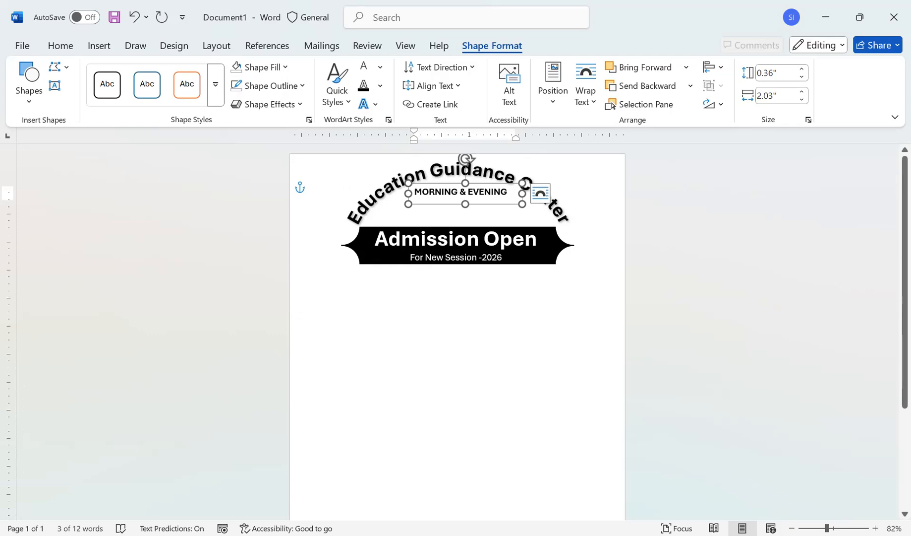
# Duplicate the "MORNING & EVENING" text box just below itself and replace the copy's text with "IX , X , XI , XII".
pyautogui.press('super')
pyautogui.press('super')
pyautogui.keyDown('ctrl'); pyautogui.moveTo(488, 204); pyautogui.dragTo(484, 222); pyautogui.keyUp('ctrl')
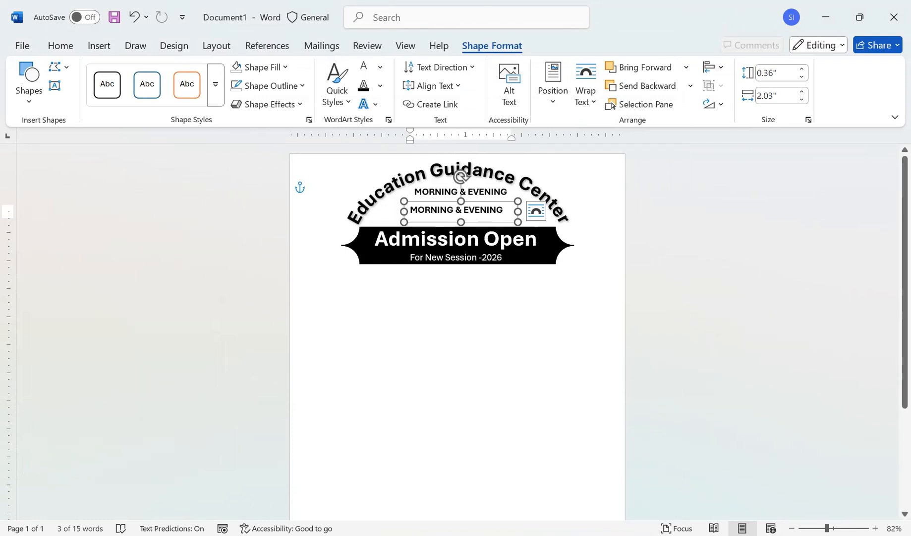
pyautogui.moveTo(506, 210); pyautogui.dragTo(410, 209)
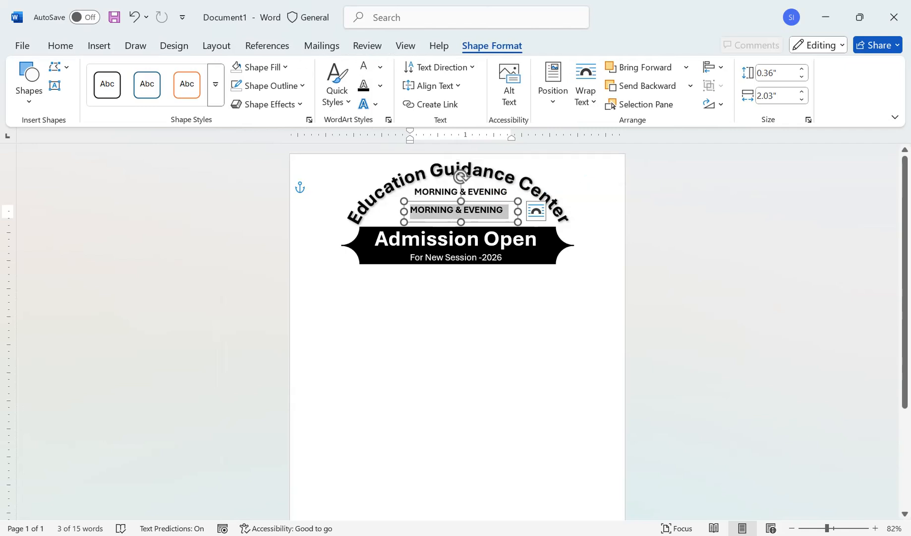
pyautogui.write('IX')
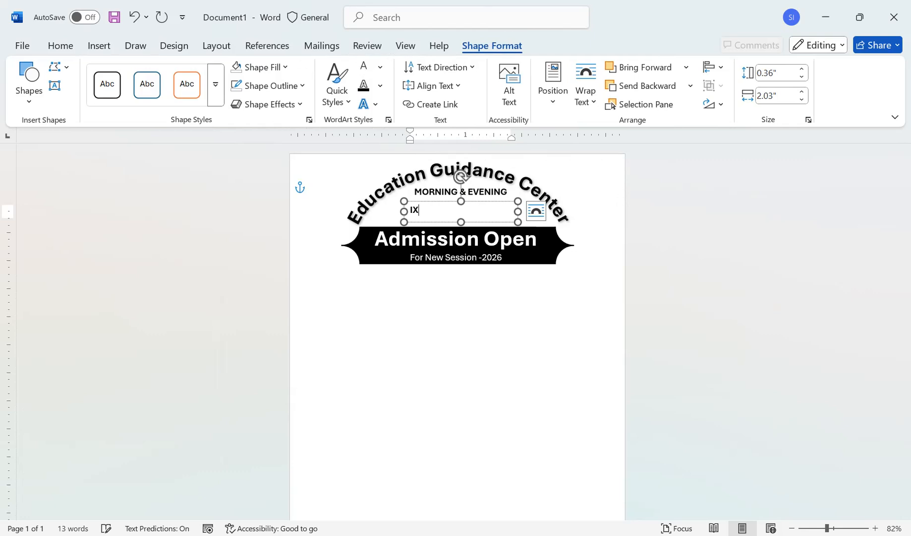
pyautogui.write(' , X , XI , XII')
# Center-align the class list in its text box and shift the box slightly up and left.
pyautogui.hotkey('ctrl', 'a')
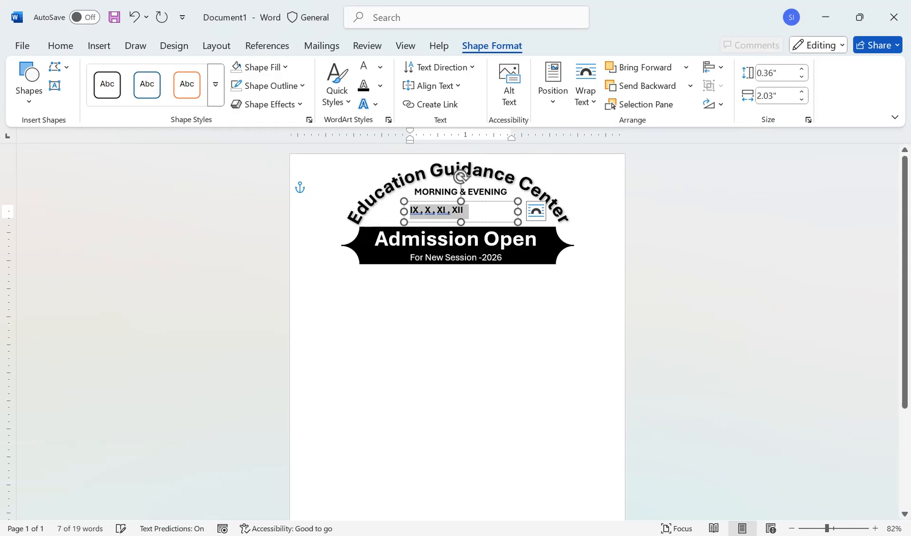
pyautogui.click(60, 46)
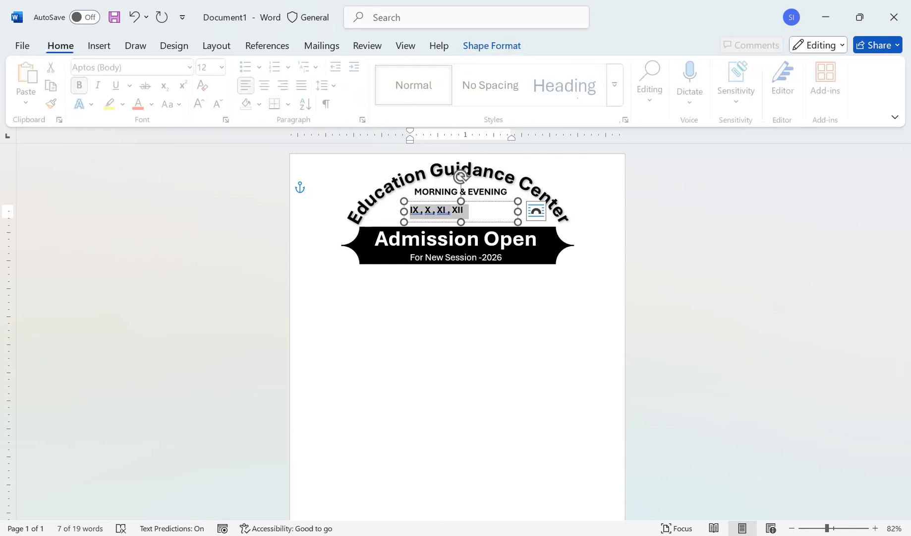
pyautogui.click(268, 85)
pyautogui.click(436, 202)
pyautogui.moveTo(435, 201); pyautogui.dragTo(431, 195)
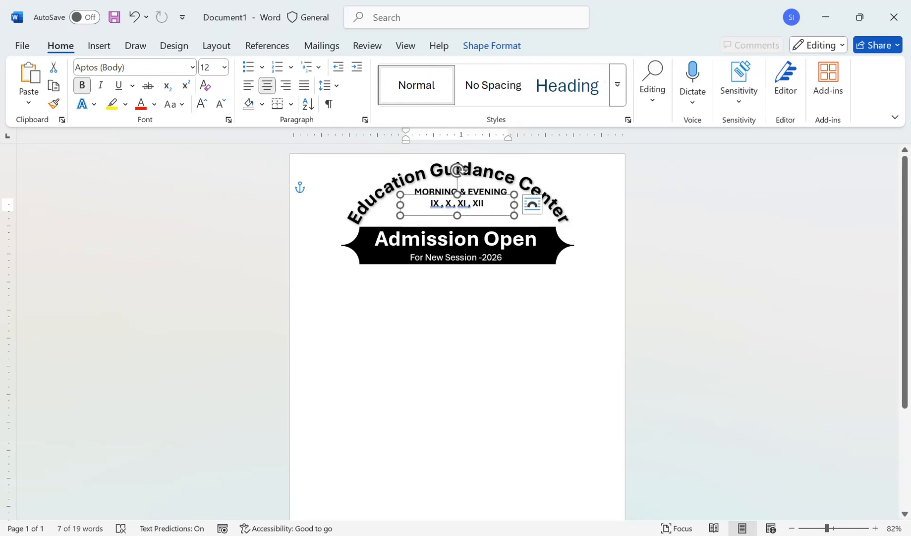
# Place a copy of the class list text box below the black banner and nudge the original slightly down.
pyautogui.moveTo(431, 195); pyautogui.dragTo(447, 286)
pyautogui.click(466, 203)
pyautogui.press('Escape')
pyautogui.press('Down')
pyautogui.press('Down')
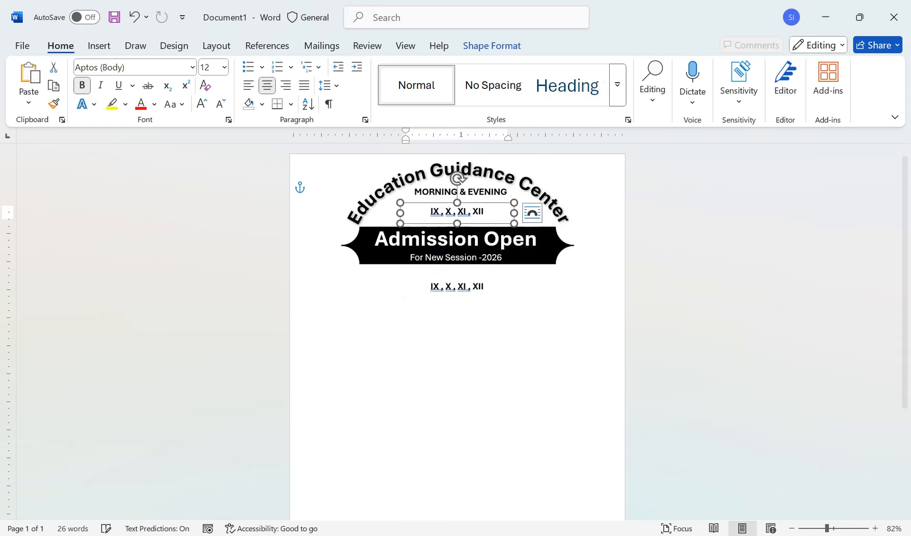
# Enlarge the text of the class list above the black banner to 16 pt.
pyautogui.click(202, 103)
pyautogui.click(202, 104)
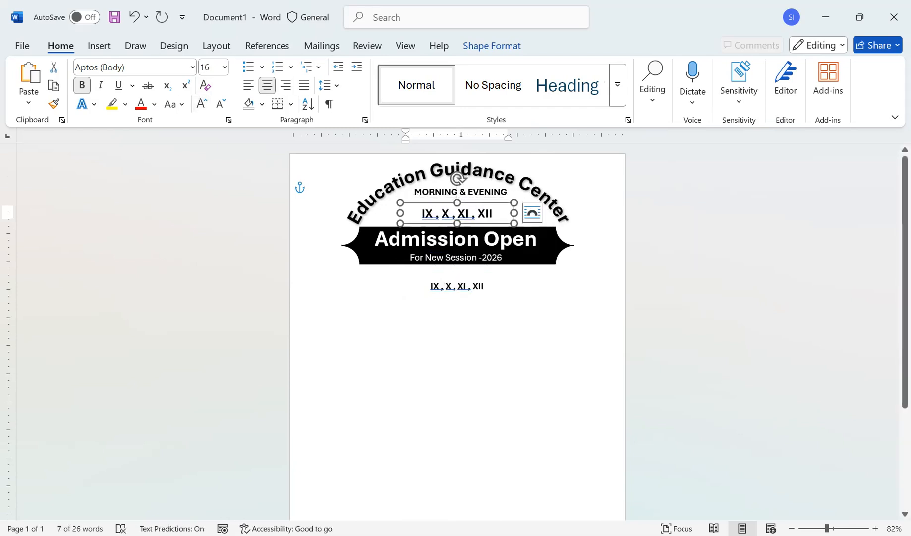
# Replace the text in the copied box below the black banner with "SCIENCE & COMMERCE GROUP".
pyautogui.click(464, 287)
pyautogui.tripleClick(485, 287)
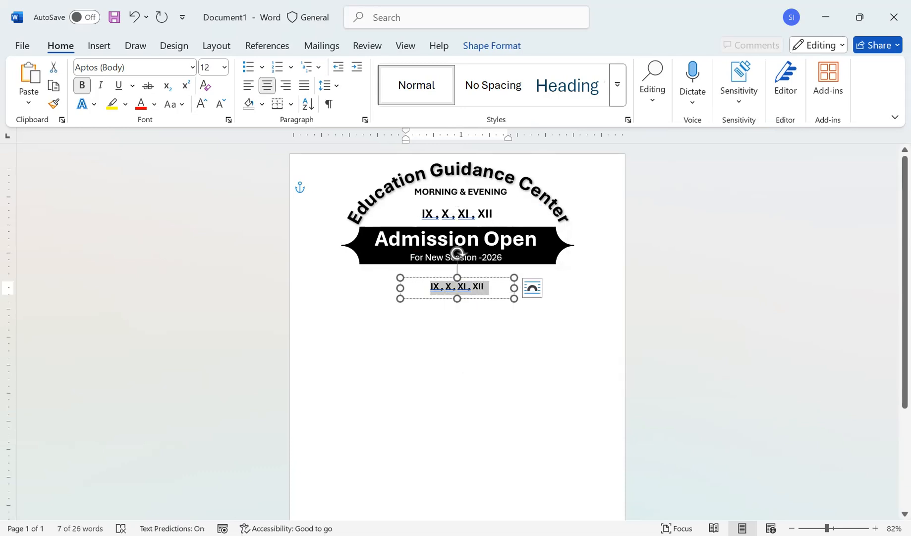
pyautogui.press('BackSpace')
pyautogui.write('SCI')
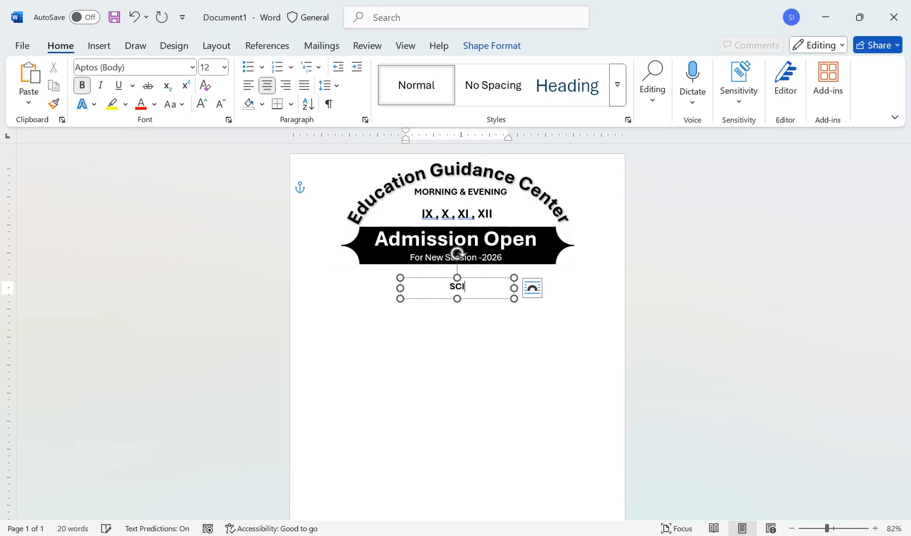
pyautogui.write('ENCE AM')
pyautogui.press('BackSpace')
pyautogui.press('BackSpace')
pyautogui.write('&')
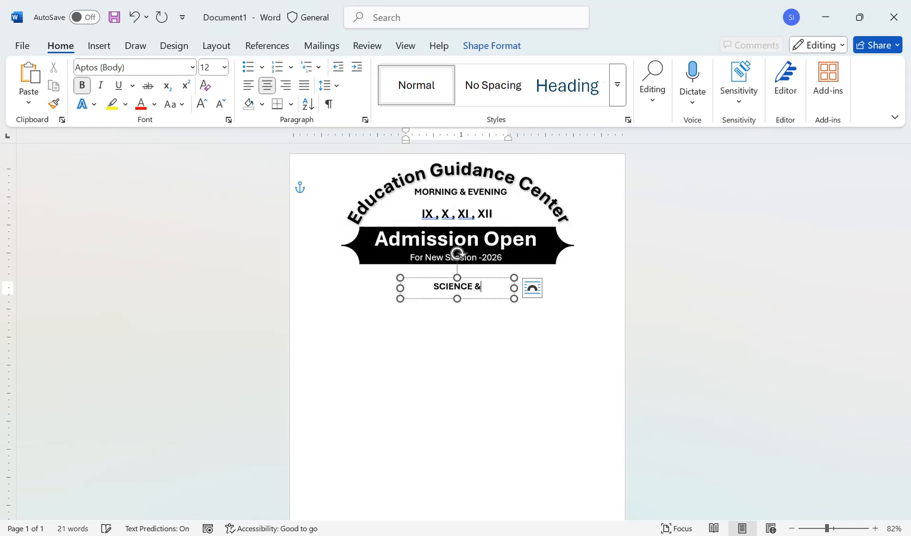
pyautogui.write(' COMMERCE')
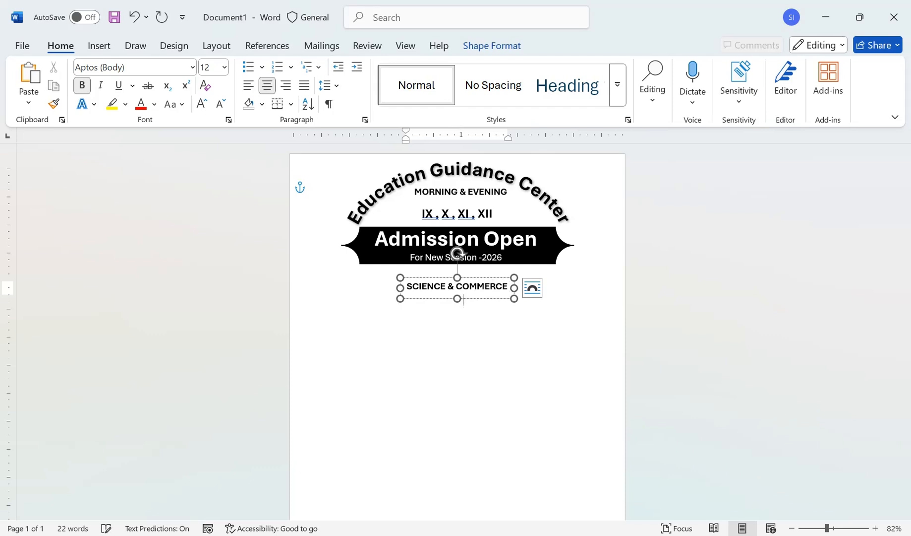
pyautogui.write('UP')
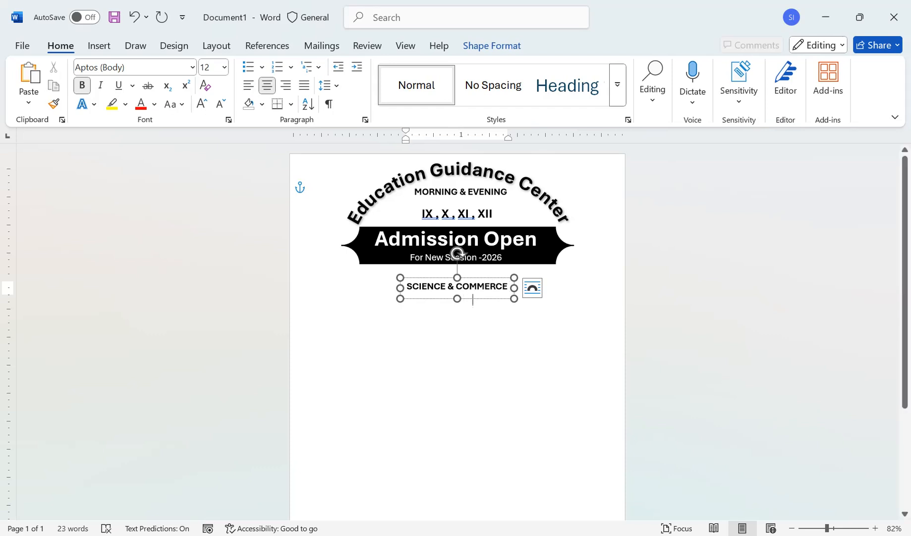
# Widen the "SCIENCE & COMMERCE GROUP" text box on both sides and nudge it up and slightly left beneath the banner.
pyautogui.moveTo(400, 288); pyautogui.dragTo(381, 289)
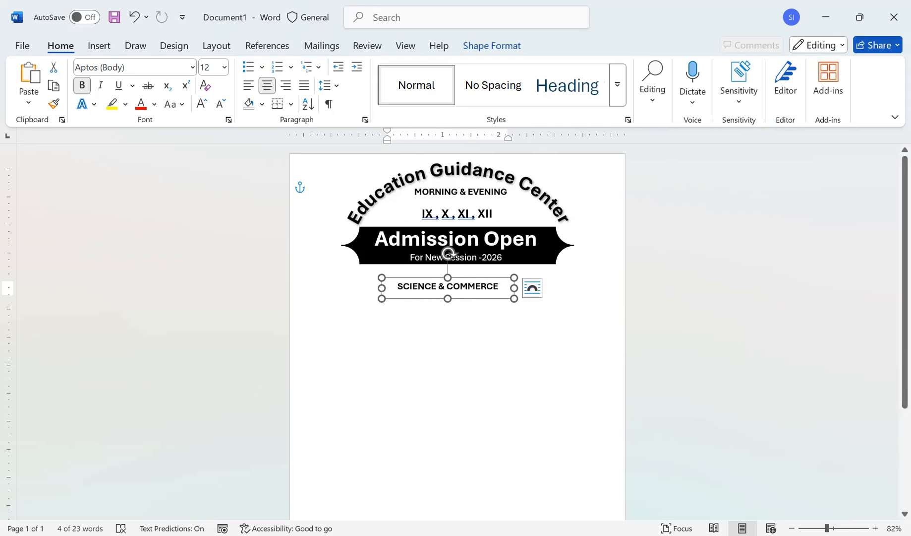
pyautogui.moveTo(514, 288); pyautogui.dragTo(545, 288)
pyautogui.press('Up')
pyautogui.press('Up')
pyautogui.press('Up')
pyautogui.press('Up')
pyautogui.press('Up')
pyautogui.press('Up')
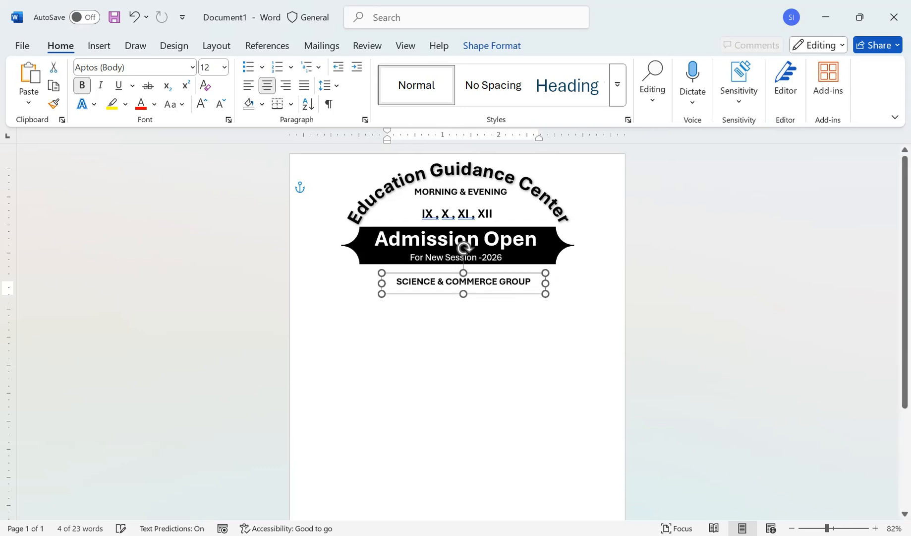
pyautogui.press('Up')
pyautogui.press('Up')
pyautogui.press('Up')
pyautogui.press('Left')
pyautogui.press('Left')
pyautogui.press('Left')
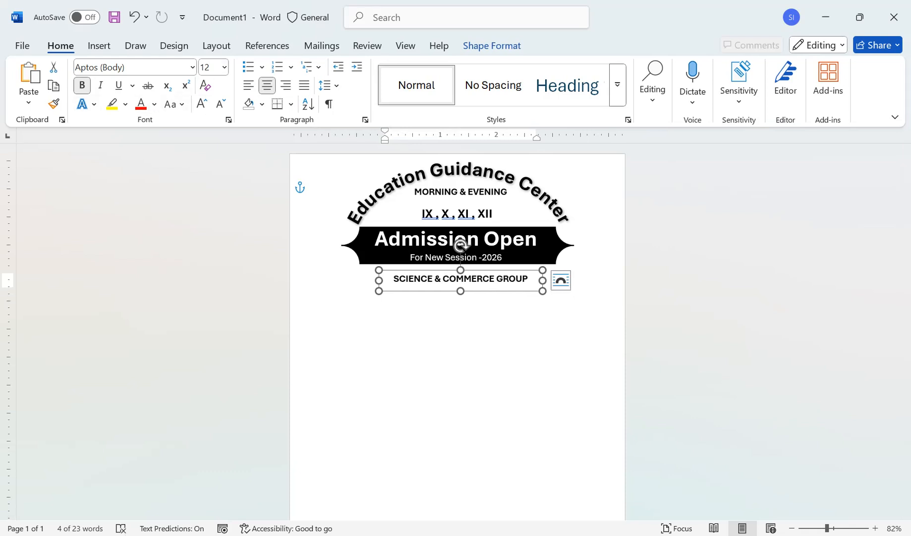
# Enlarge "SCIENCE & COMMERCE GROUP" to 16 pt and widen its text box on both sides to match the banner's width.
pyautogui.click(201, 103)
pyautogui.click(201, 103)
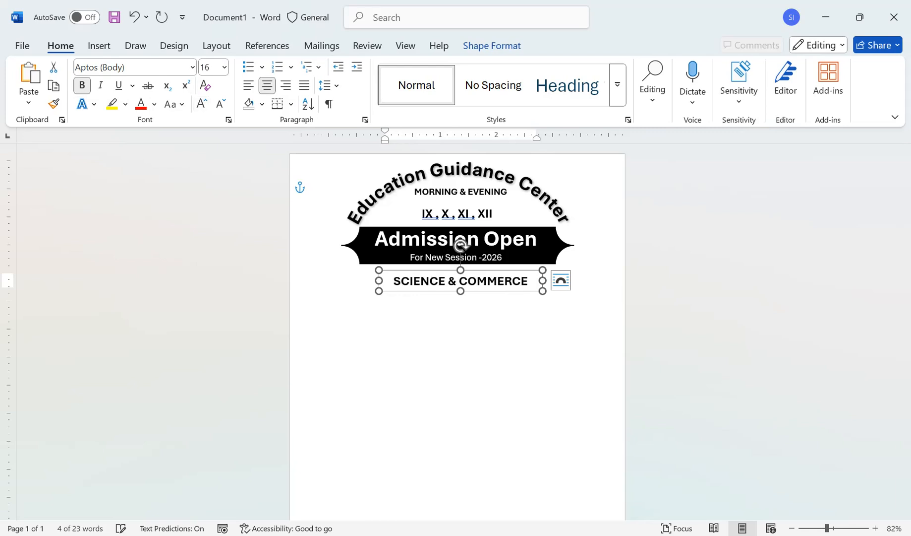
pyautogui.moveTo(379, 281); pyautogui.dragTo(344, 281)
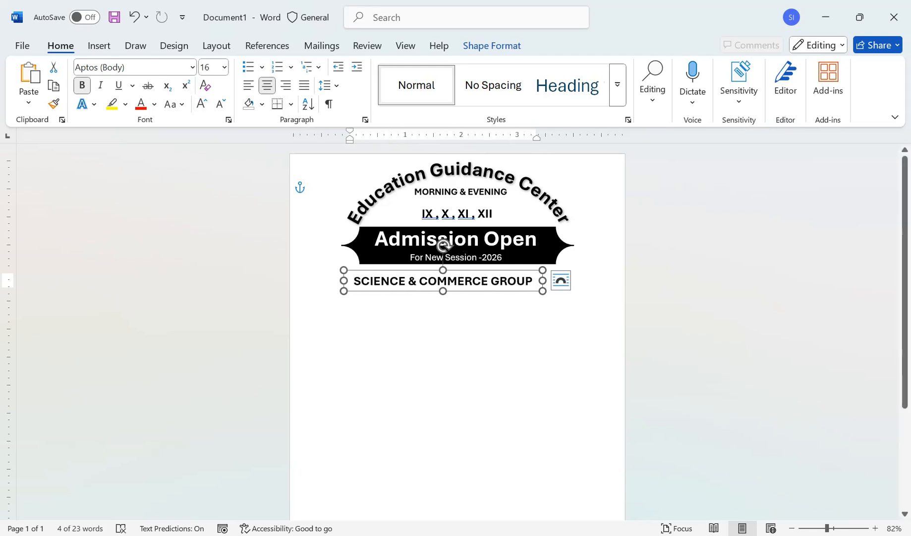
pyautogui.moveTo(542, 281); pyautogui.dragTo(578, 281)
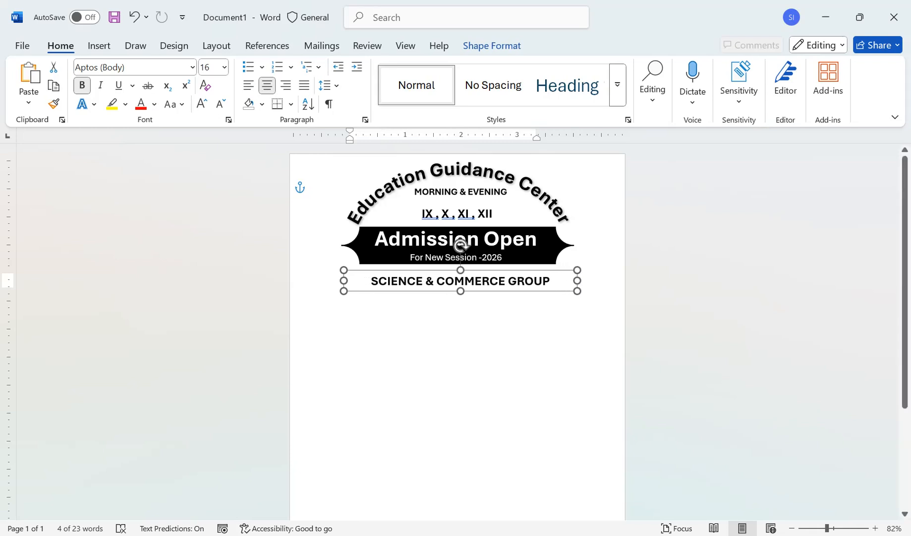
# Widen the arched title's text box on both sides to nearly the full page width, flattening the arch.
pyautogui.click(318, 188)
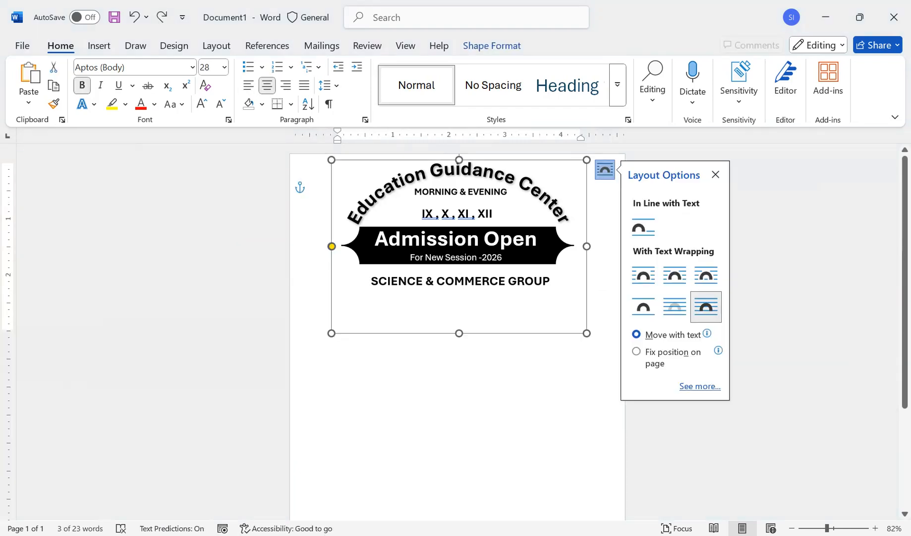
pyautogui.tripleClick(517, 325)
pyautogui.click(517, 333)
pyautogui.moveTo(587, 246); pyautogui.dragTo(623, 246)
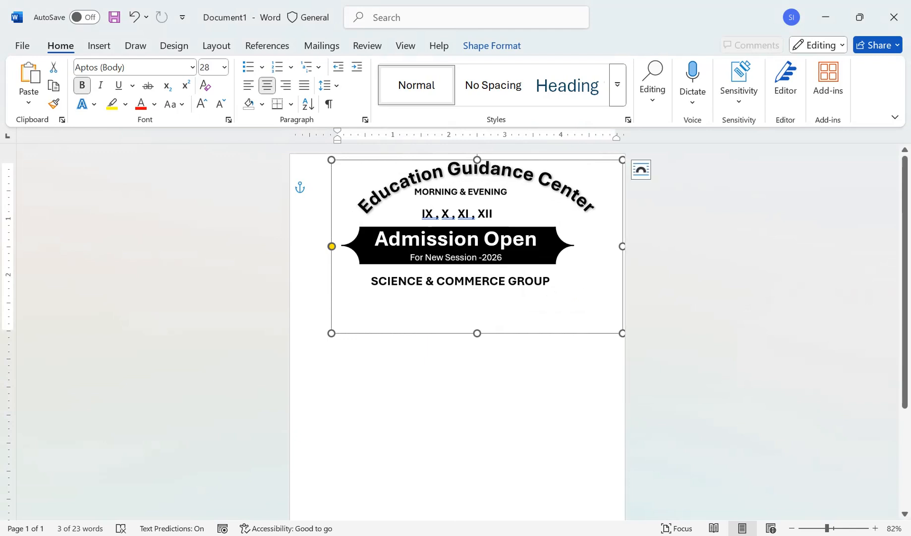
pyautogui.moveTo(331, 246); pyautogui.dragTo(296, 246)
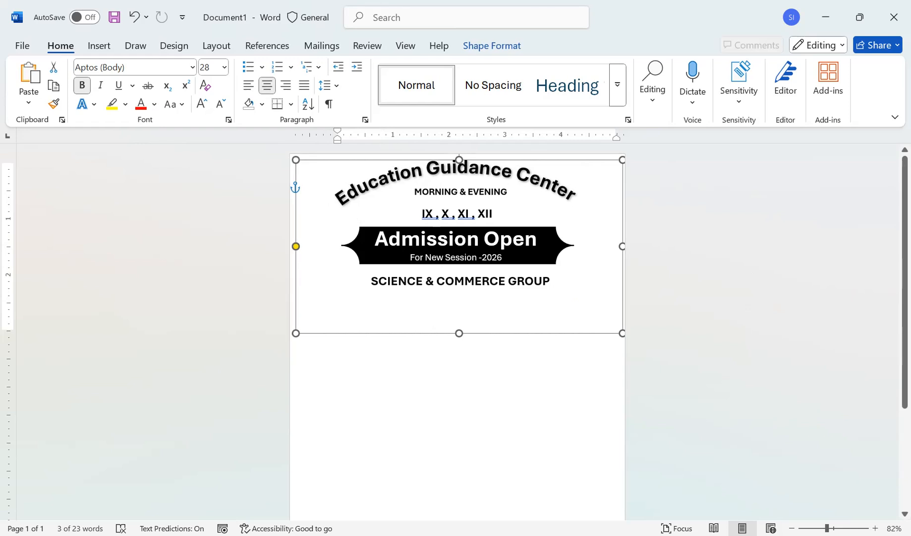
# Enlarge "MORNING & EVENING" beneath the title to 16 pt and widen its text box so the line fits.
pyautogui.click(468, 191)
pyautogui.hotkey('ctrl', 'a')
pyautogui.click(202, 104)
pyautogui.click(202, 104)
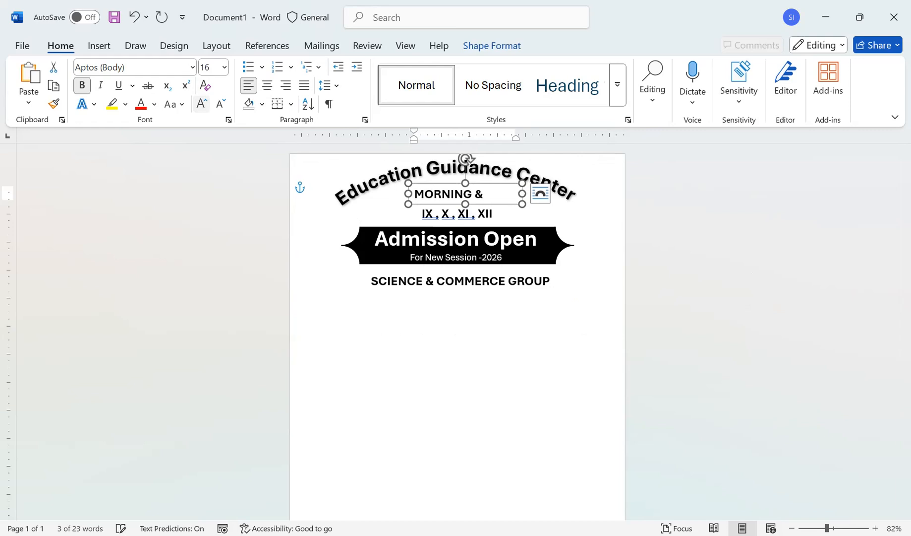
pyautogui.moveTo(408, 194); pyautogui.dragTo(392, 194)
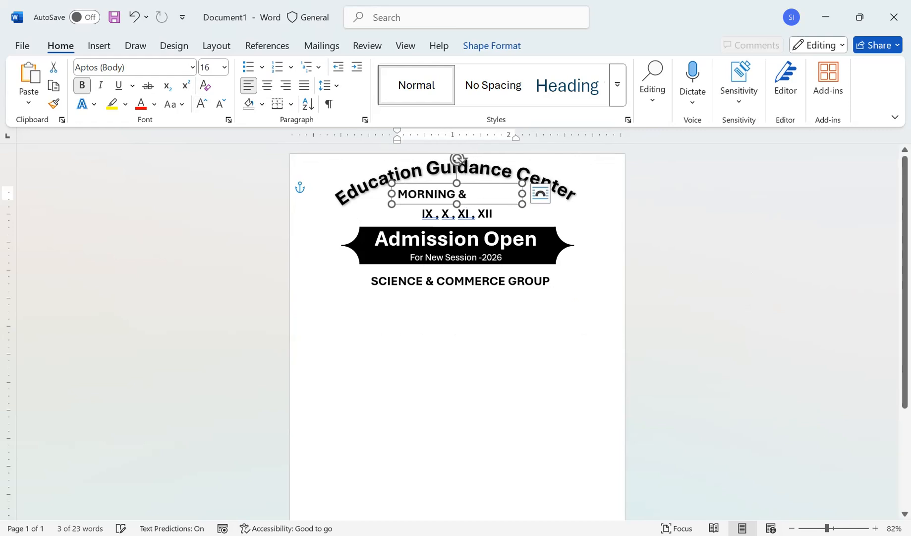
pyautogui.write('EVENING')
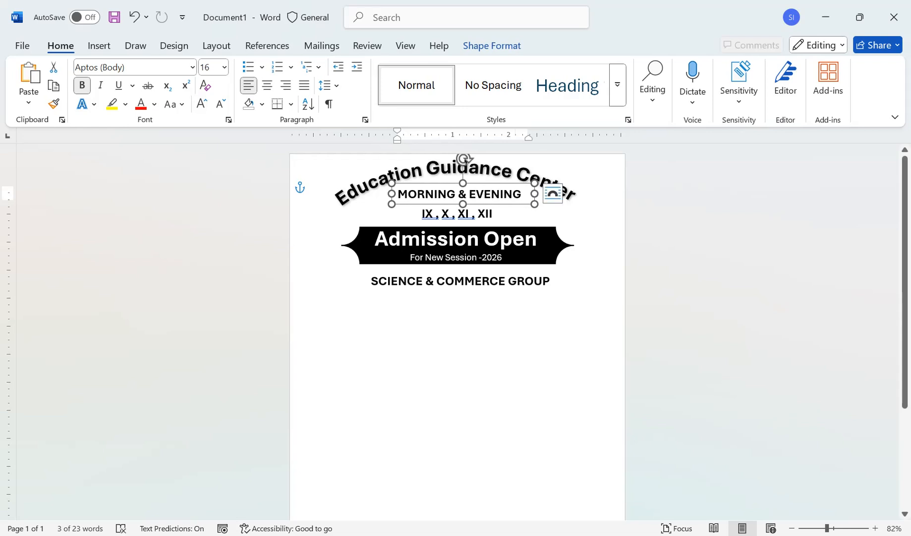
# Shorten the arched title's text box from below to flatten its arch.
pyautogui.click(515, 240)
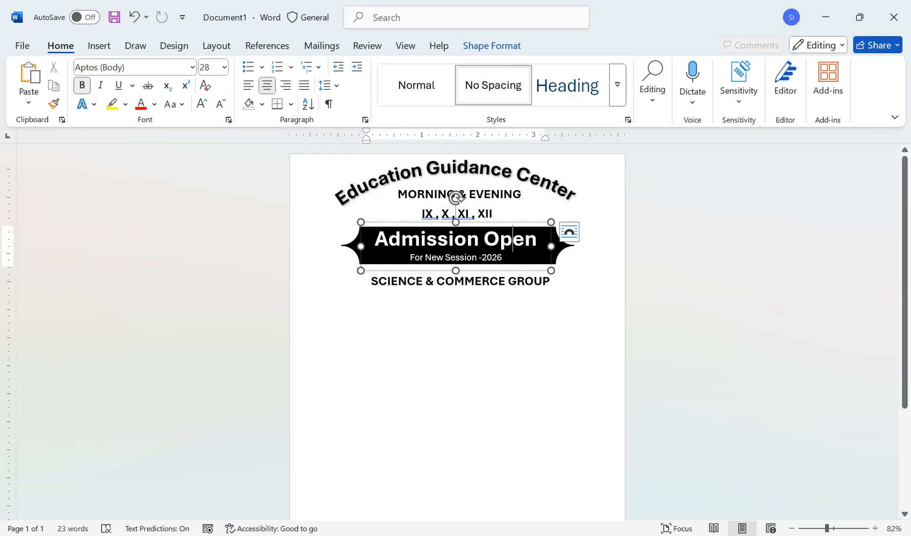
pyautogui.click(538, 180)
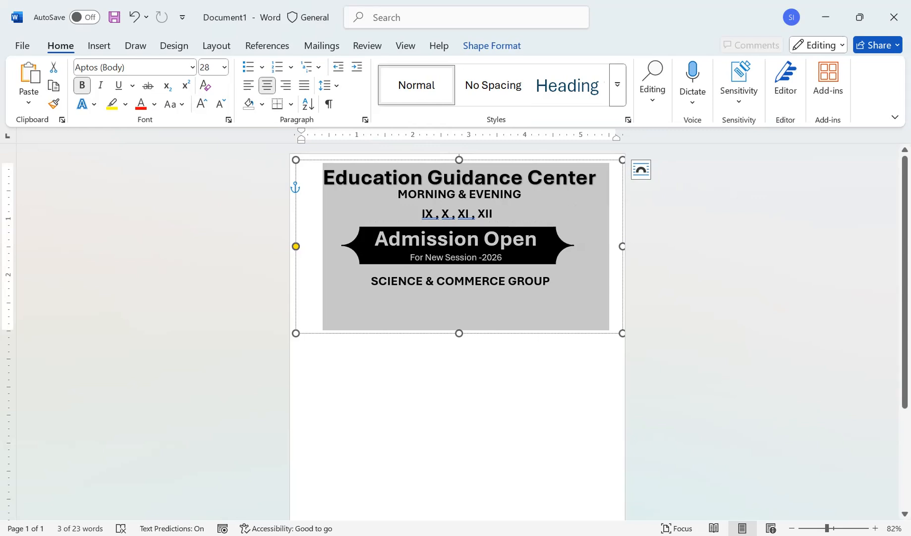
pyautogui.moveTo(460, 334); pyautogui.dragTo(459, 223)
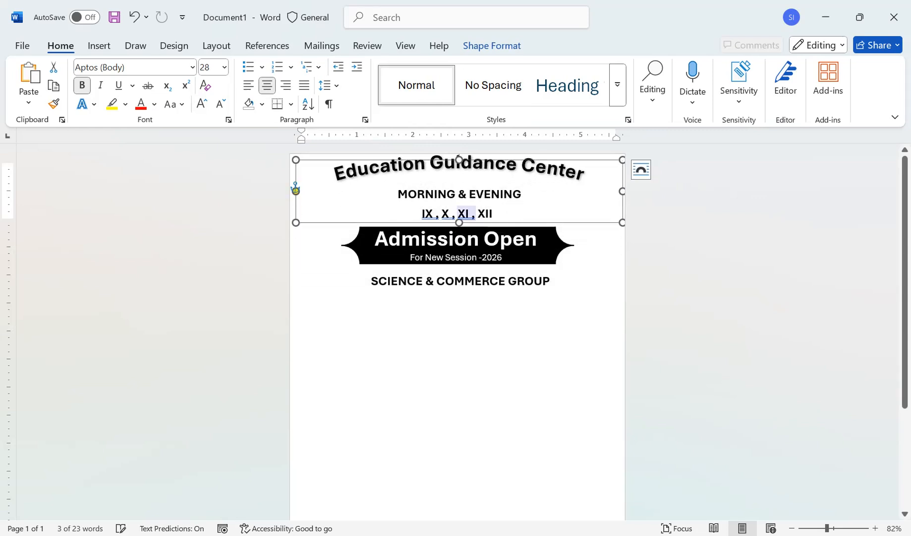
# Extend the black banner's right end toward the page edge and nudge the "Admission Open" text box slightly right to centre it.
pyautogui.click(459, 224)
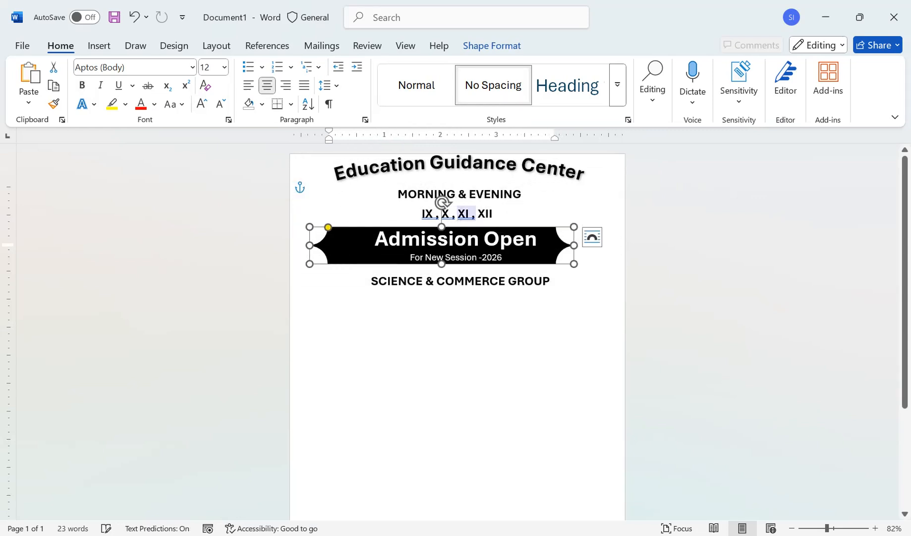
pyautogui.moveTo(574, 245); pyautogui.dragTo(613, 245)
pyautogui.click(513, 239)
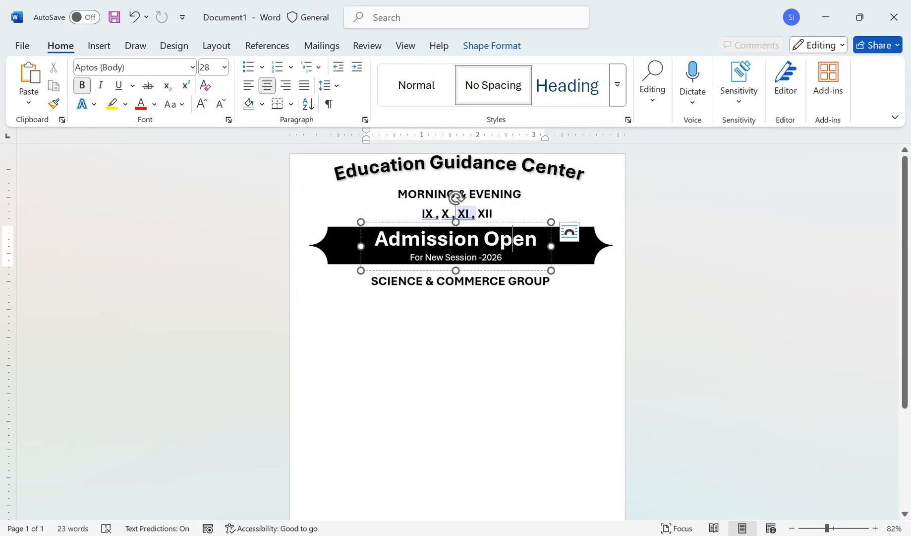
pyautogui.moveTo(513, 223); pyautogui.dragTo(518, 222)
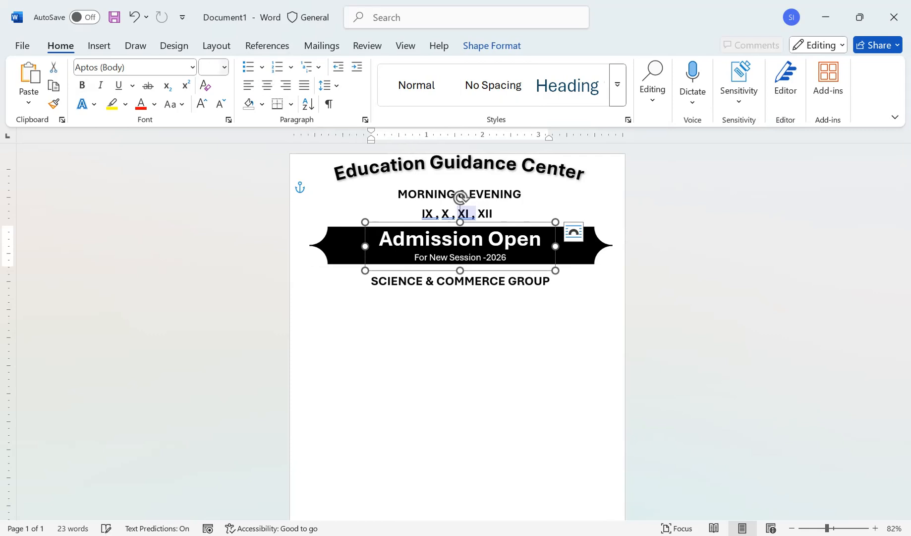
pyautogui.click(489, 239)
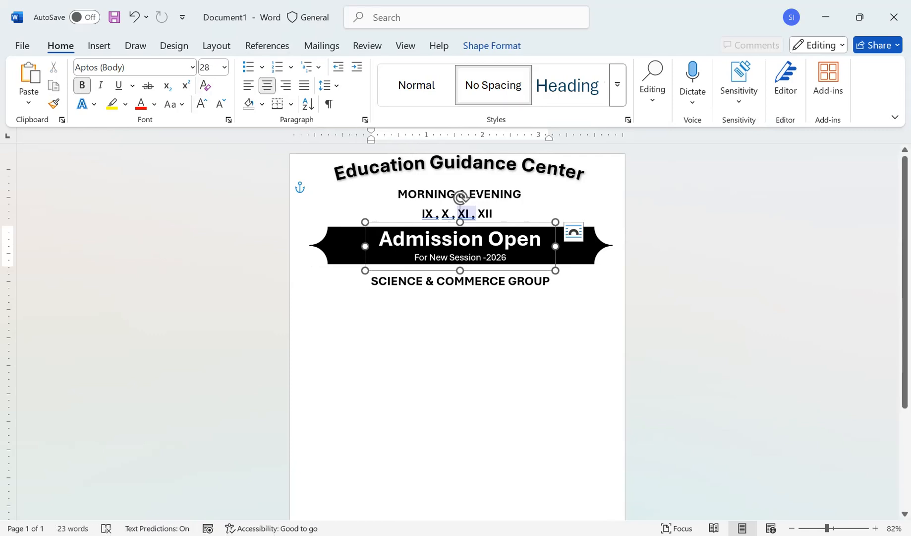
# Nudge "MORNING & EVENING" up slightly and extend the arched title's text box downward to deepen its arch.
pyautogui.click(466, 214)
pyautogui.click(466, 194)
pyautogui.moveTo(495, 183); pyautogui.dragTo(496, 179)
pyautogui.click(489, 165)
pyautogui.moveTo(459, 223); pyautogui.dragTo(459, 324)
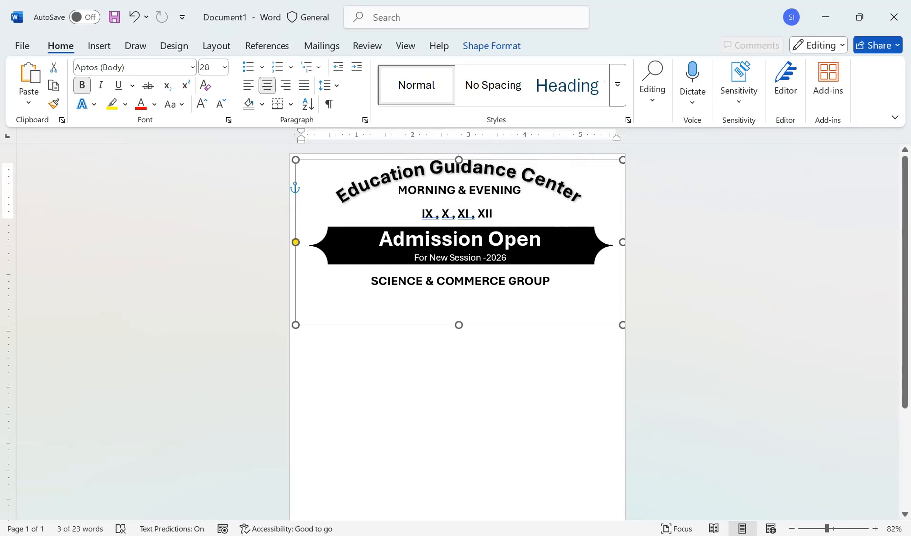
# Nudge the "SCIENCE & COMMERCE GROUP" text box up slightly, directly beneath the black banner.
pyautogui.click(464, 281)
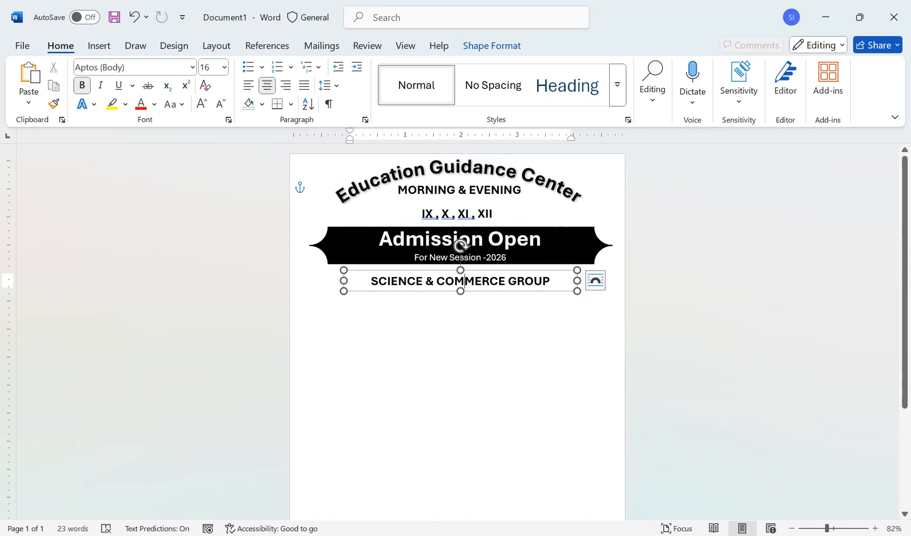
pyautogui.moveTo(461, 245); pyautogui.dragTo(461, 241)
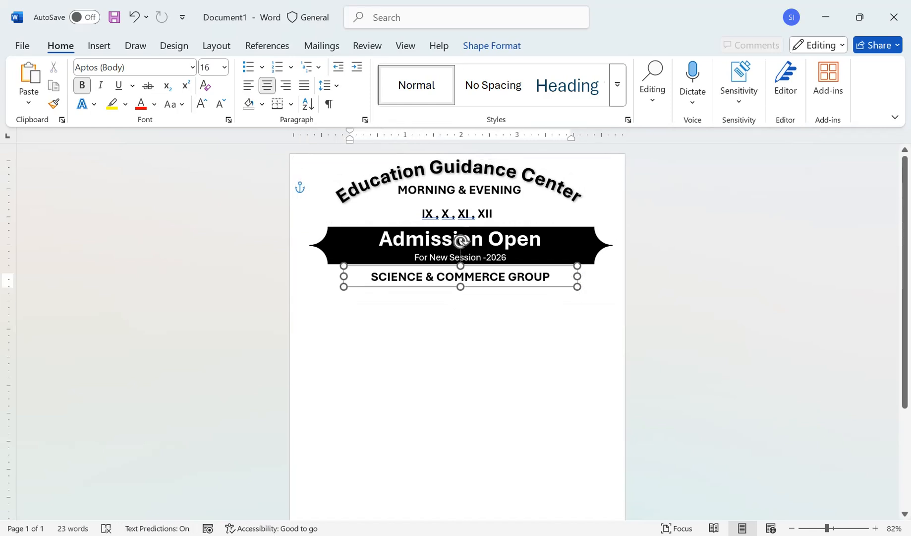
pyautogui.press('Escape')
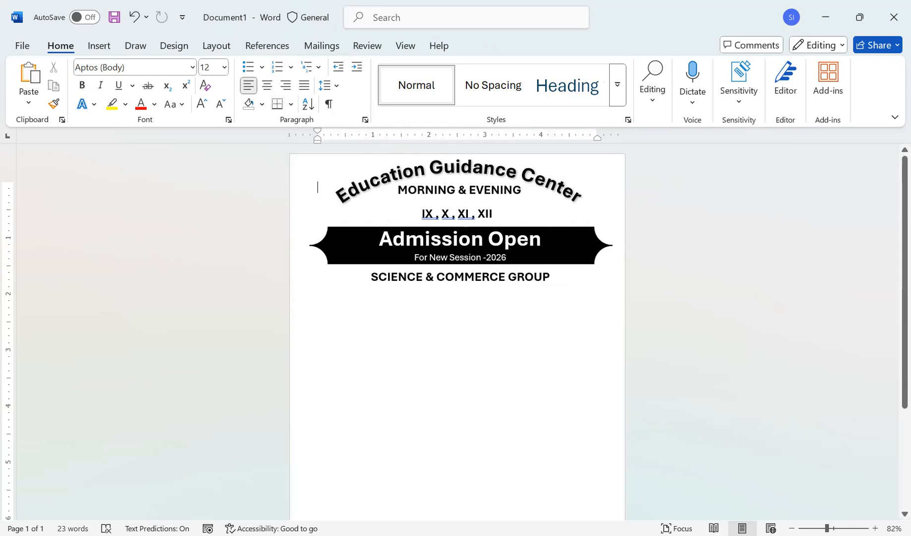
# Copy the "SCIENCE & COMMERCE GROUP" box, change the copy's text to "ALL SUBJECT HINDI AND ENGLISH" and place it directly beneath the original.
pyautogui.click(426, 277)
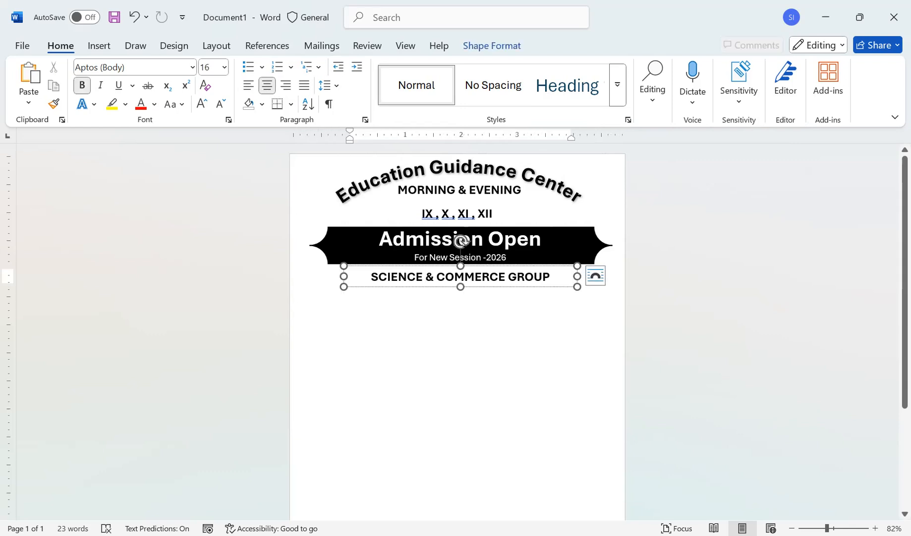
pyautogui.keyDown('ctrl'); pyautogui.moveTo(425, 287); pyautogui.dragTo(432, 346); pyautogui.keyUp('ctrl')
pyautogui.click(423, 336)
pyautogui.hotkey('ctrl', 'a')
pyautogui.write('ALL SUBJWECT')
pyautogui.press('BackSpace')
pyautogui.press('BackSpace')
pyautogui.press('BackSpace')
pyautogui.press('BackSpace')
pyautogui.write('ECT HIND I AND')
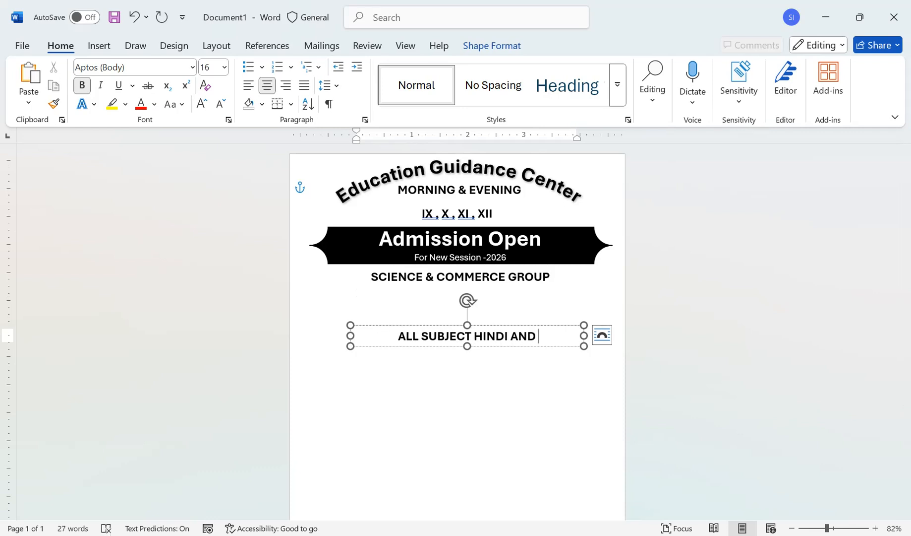
pyautogui.write(' ENGLISH')
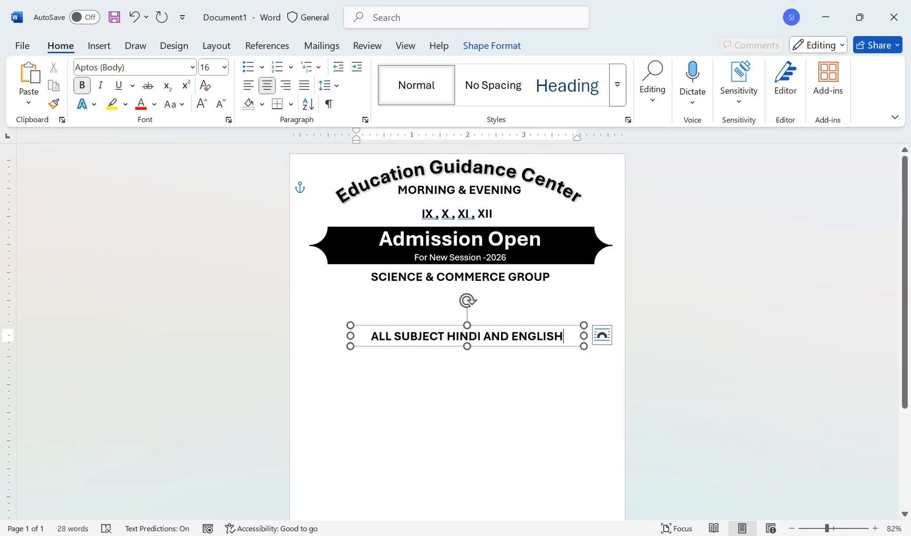
pyautogui.moveTo(467, 300); pyautogui.dragTo(461, 262)
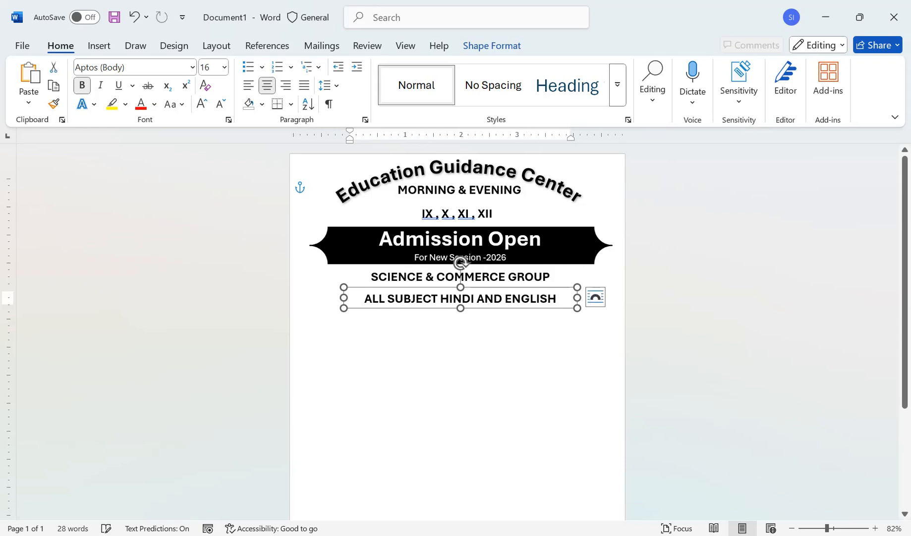
# Enlarge "ALL SUBJECT HINDI AND ENGLISH" to 20 pt and widen its text box on both sides to match the banner.
pyautogui.hotkey('ctrl', 'shift', '.')
pyautogui.hotkey('ctrl', 'shift', '.')
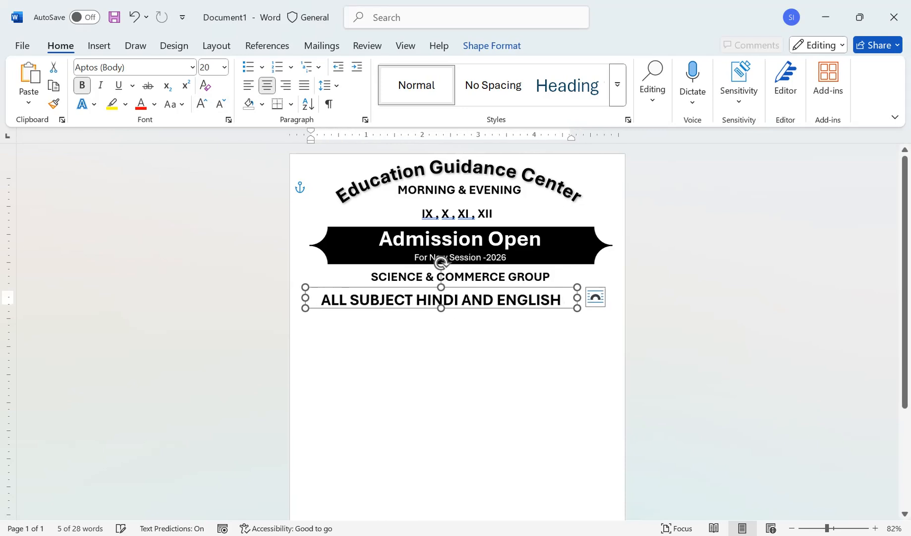
pyautogui.moveTo(577, 297); pyautogui.dragTo(612, 298)
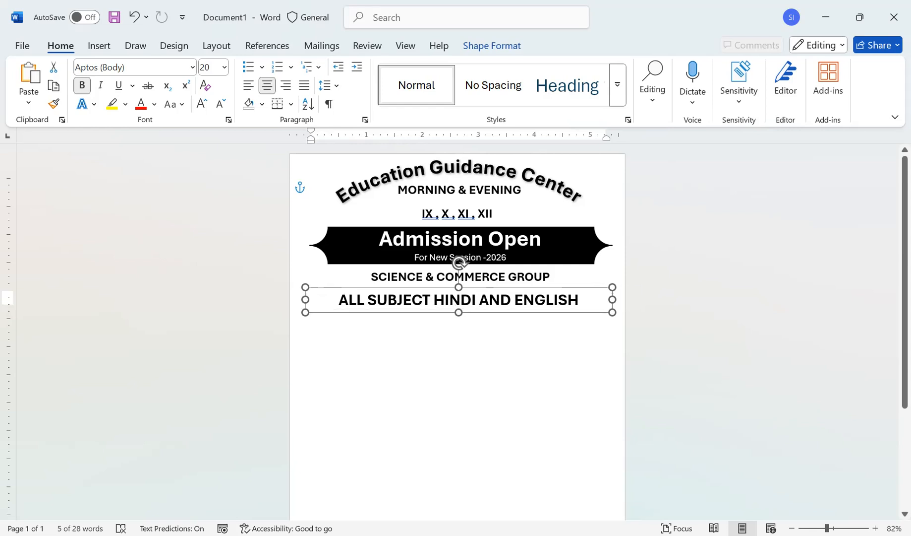
pyautogui.press('Escape')
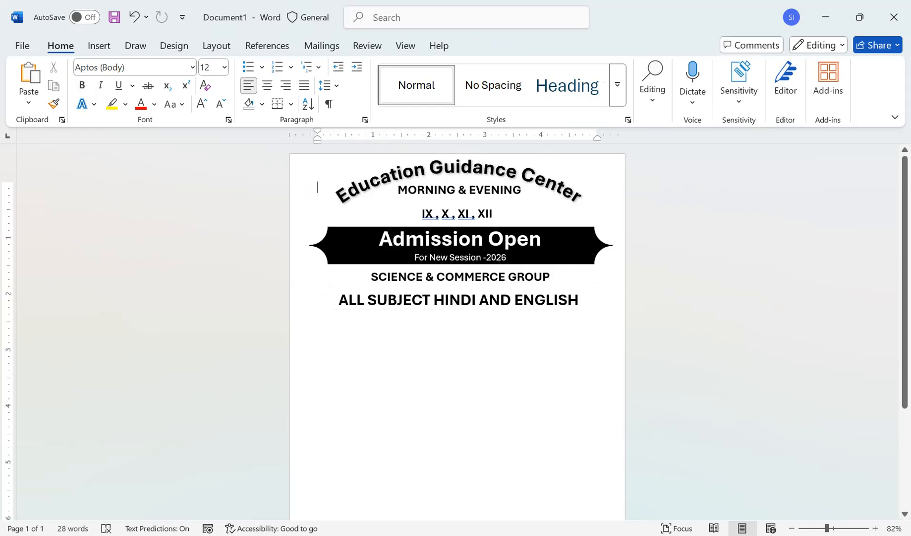
# Draw a rectangle about 2.67" wide and 0.37" high at the page's left edge below the subject line and style it solid black.
pyautogui.click(99, 45)
pyautogui.click(203, 67)
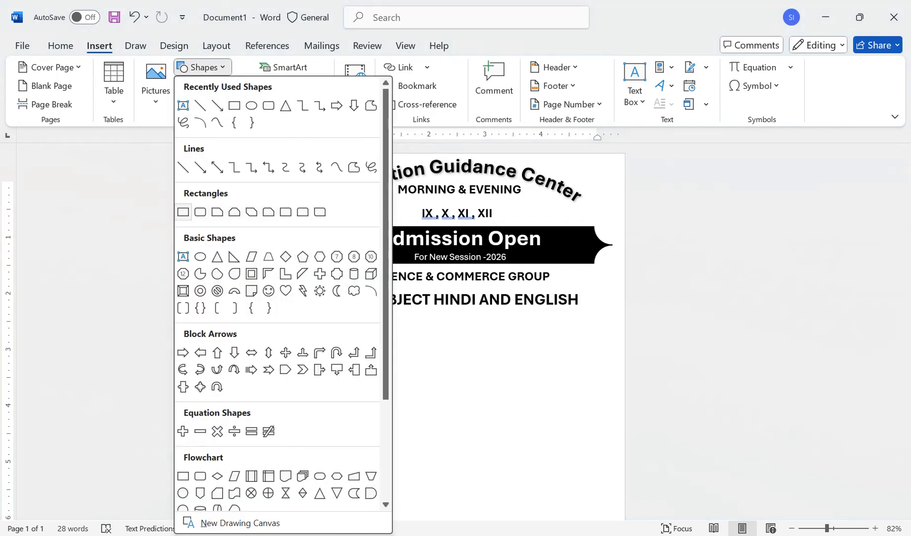
pyautogui.click(183, 212)
pyautogui.moveTo(291, 314)
pyautogui.mouseDown()
pyautogui.moveTo(357, 333)
pyautogui.moveTo(429, 342)
pyautogui.moveTo(441, 335)
pyautogui.mouseUp()
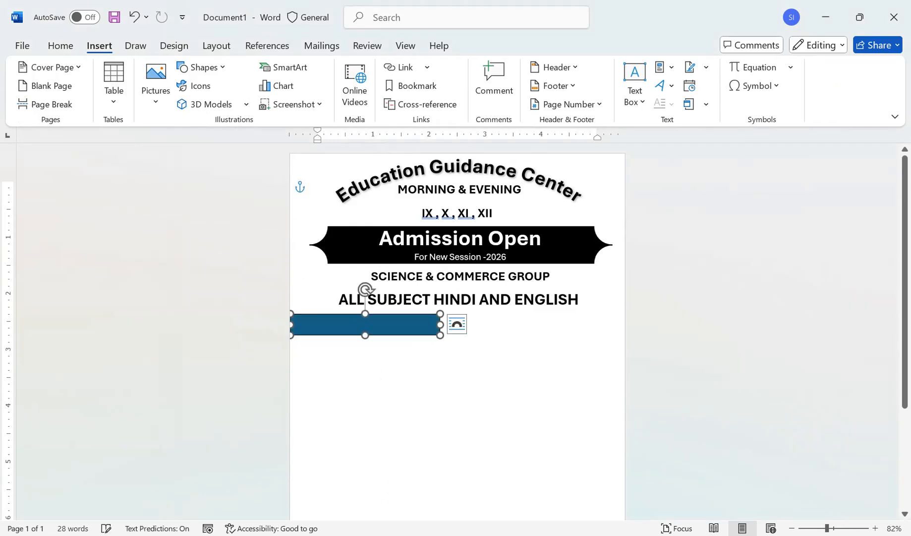
pyautogui.click(146, 84)
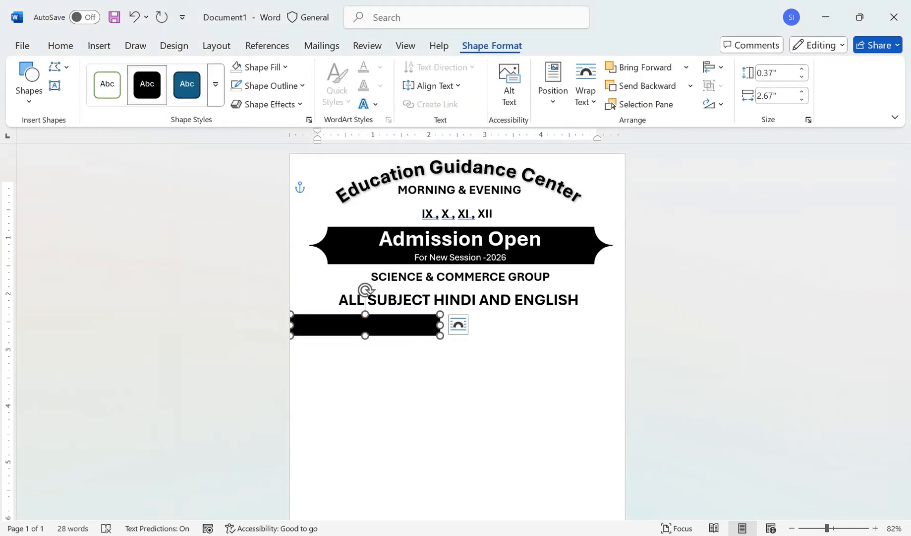
# Edit the black rectangle's points, moving its upper right corner inward to give the right end a slanted edge.
pyautogui.click(58, 66)
pyautogui.click(74, 108)
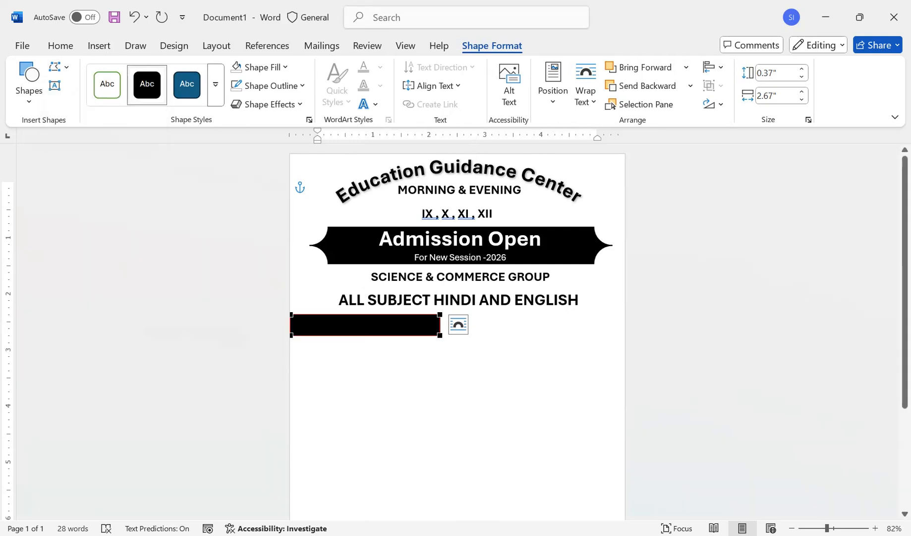
pyautogui.moveTo(440, 314); pyautogui.dragTo(421, 314)
pyautogui.click(318, 187)
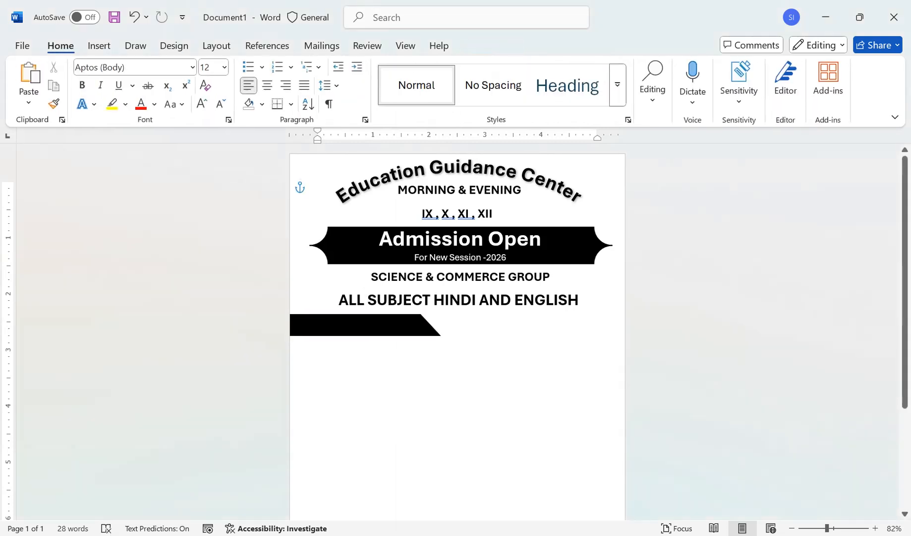
# Add the text "Subject and features" inside the slanted black shape.
pyautogui.rightClick(400, 325)
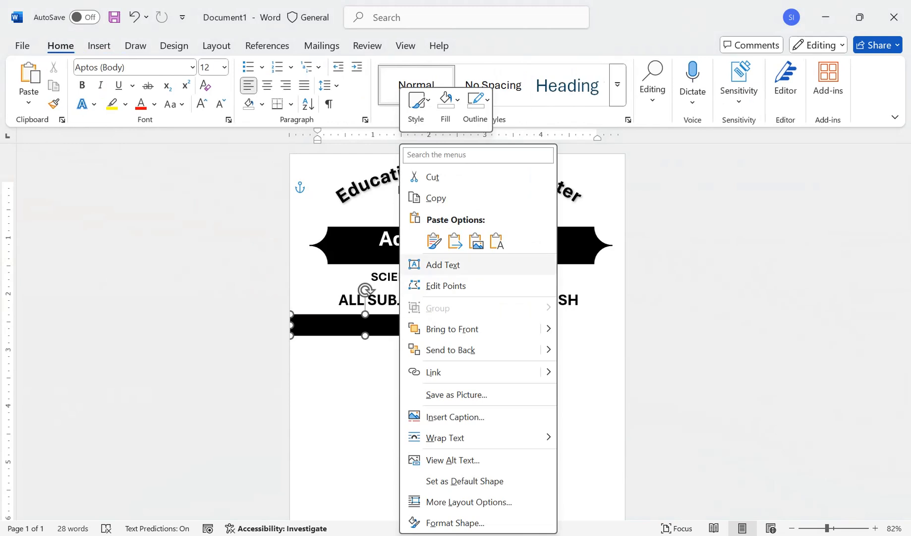
pyautogui.click(443, 264)
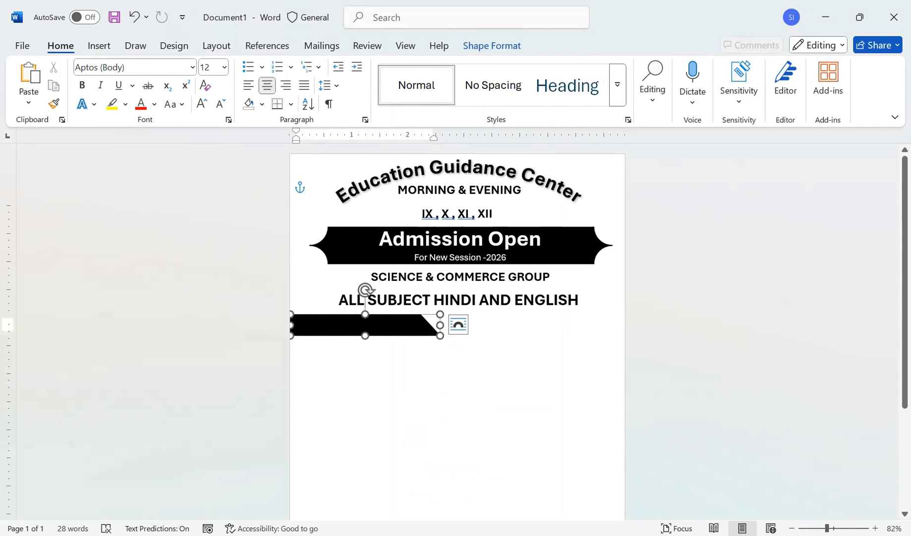
pyautogui.write('sUBJECT ')
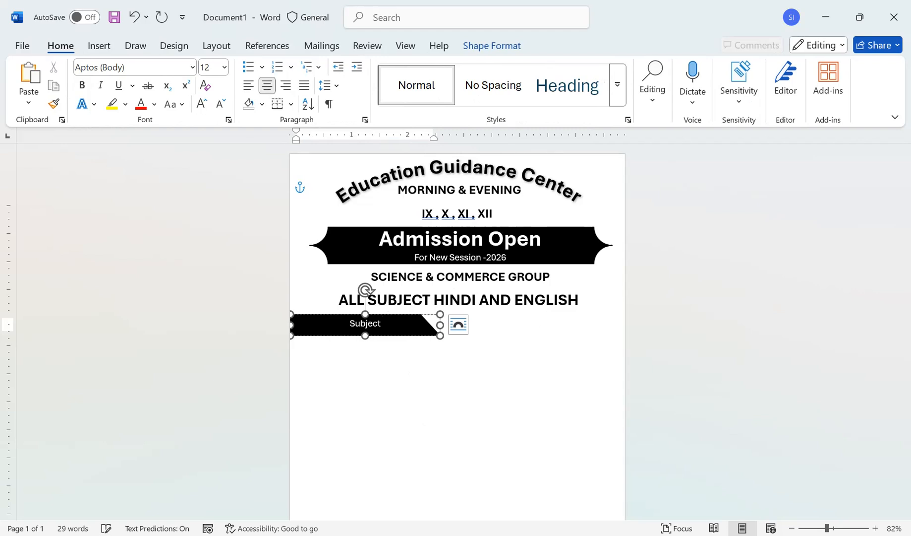
pyautogui.write('and features')
# Format "Subject and features" as bold 16 pt and extend its black shape slightly downward to fit the text.
pyautogui.hotkey('ctrl', 'a')
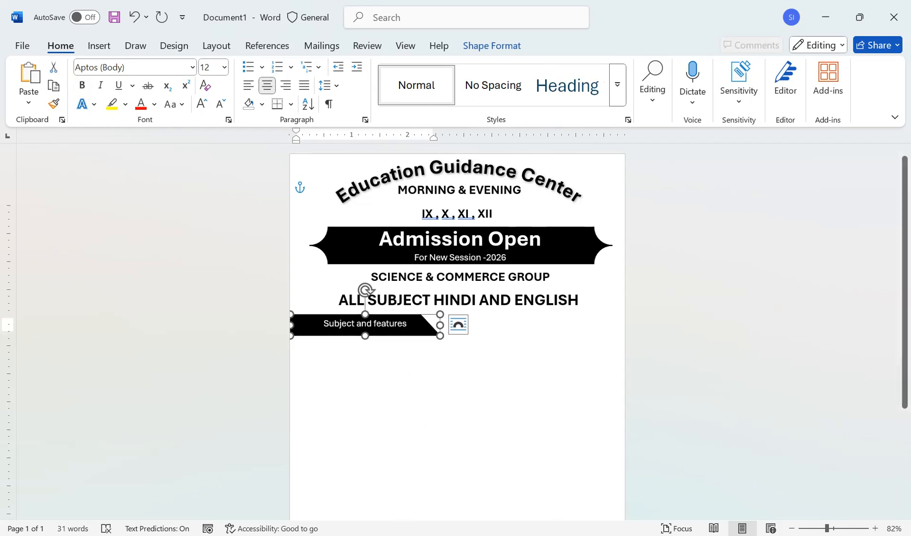
pyautogui.click(492, 46)
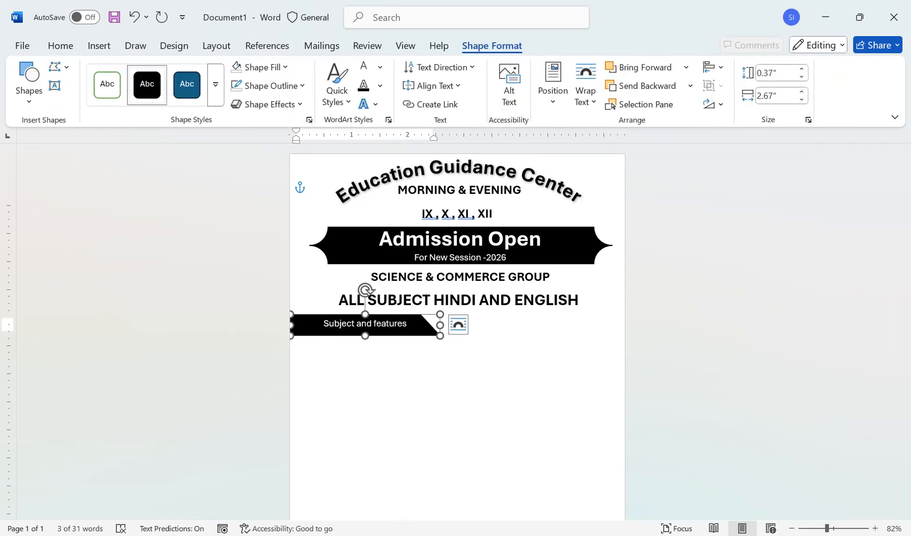
pyautogui.click(435, 86)
pyautogui.click(445, 164)
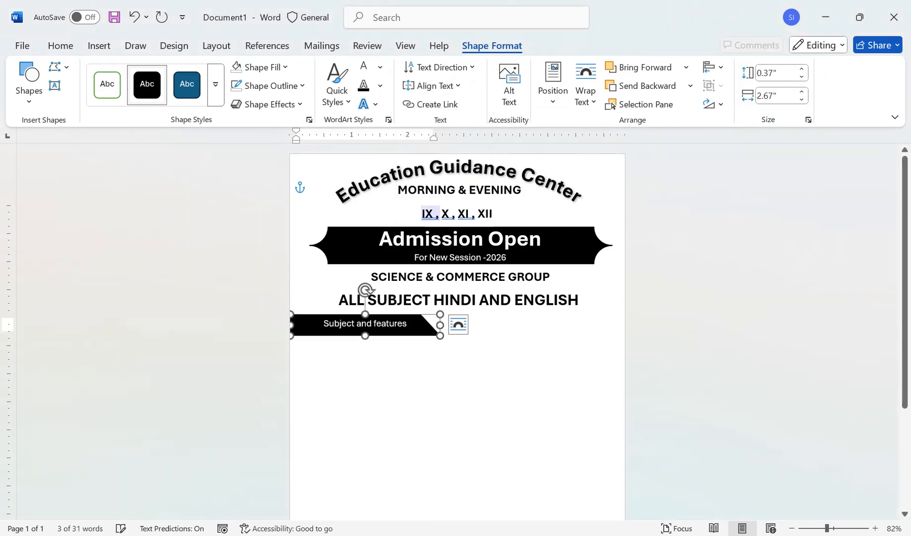
pyautogui.click(60, 46)
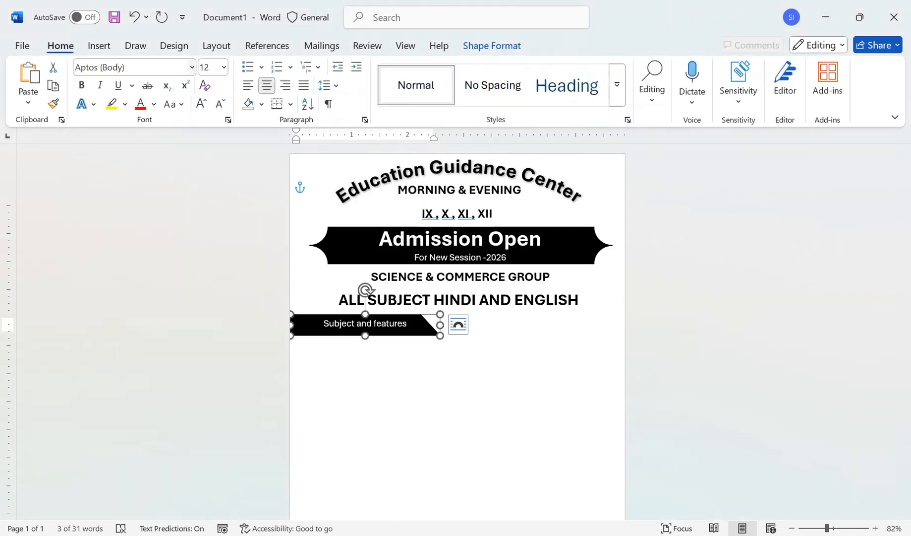
pyautogui.click(202, 103)
pyautogui.click(202, 104)
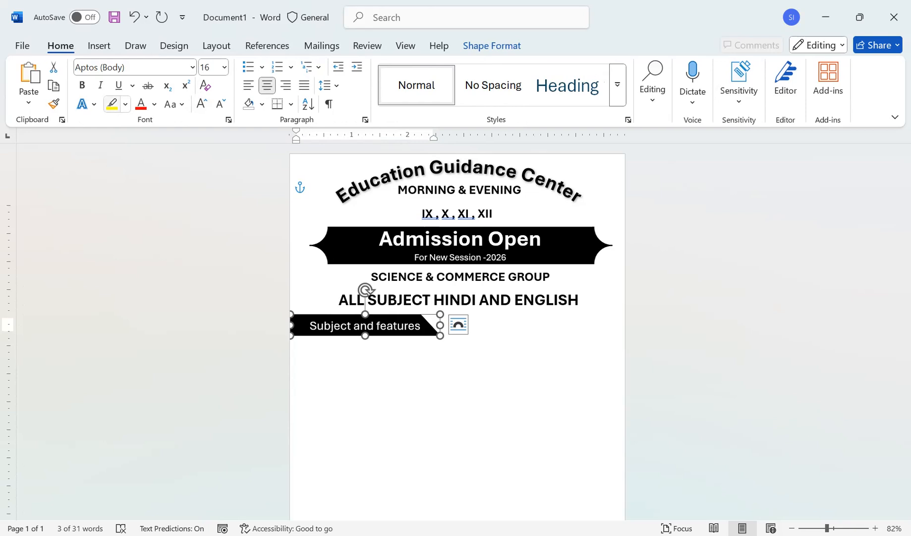
pyautogui.click(82, 85)
pyautogui.moveTo(366, 336); pyautogui.dragTo(365, 340)
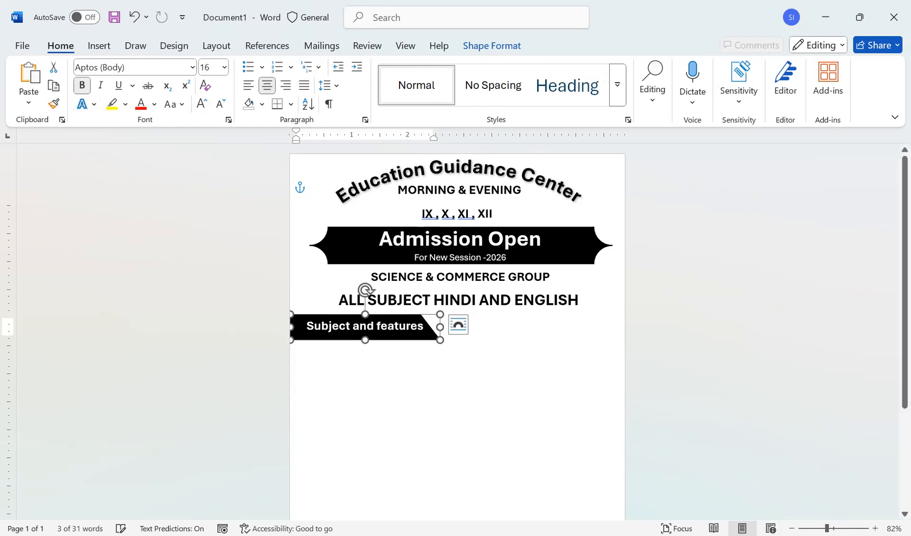
# Widen the slanted black "Subject and features" shape slightly so it extends further across the page.
pyautogui.moveTo(441, 326); pyautogui.dragTo(455, 327)
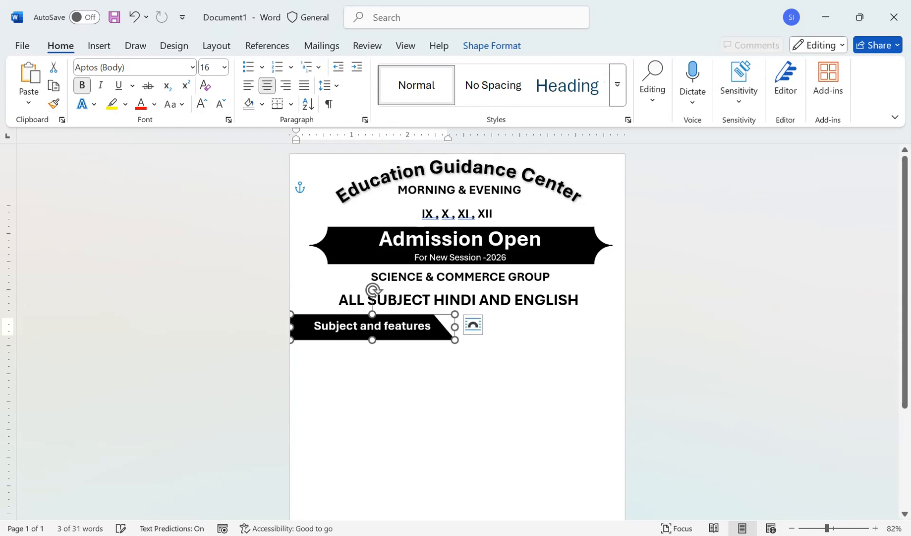
pyautogui.click(317, 187)
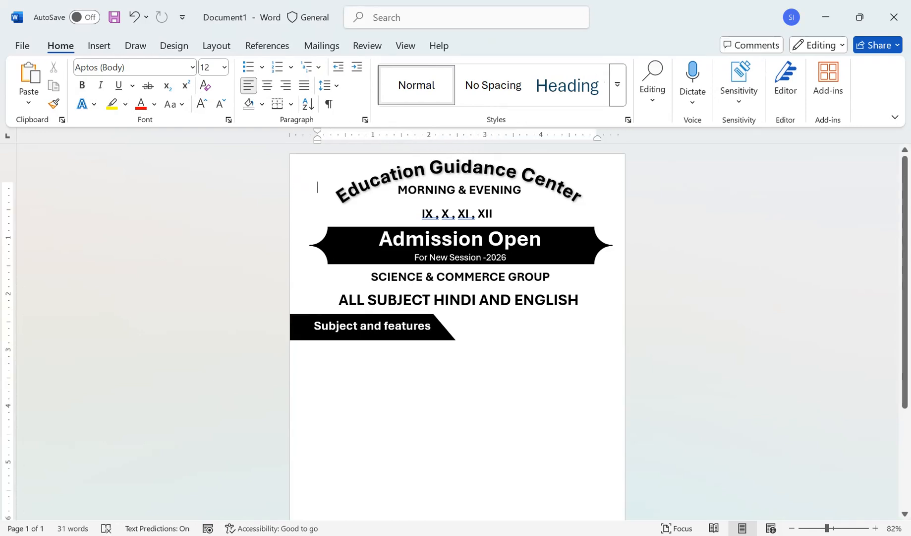
# Draw a large rectangle directly below the "Subject and features" shape, about as wide as that shape, for the subject list.
pyautogui.click(99, 45)
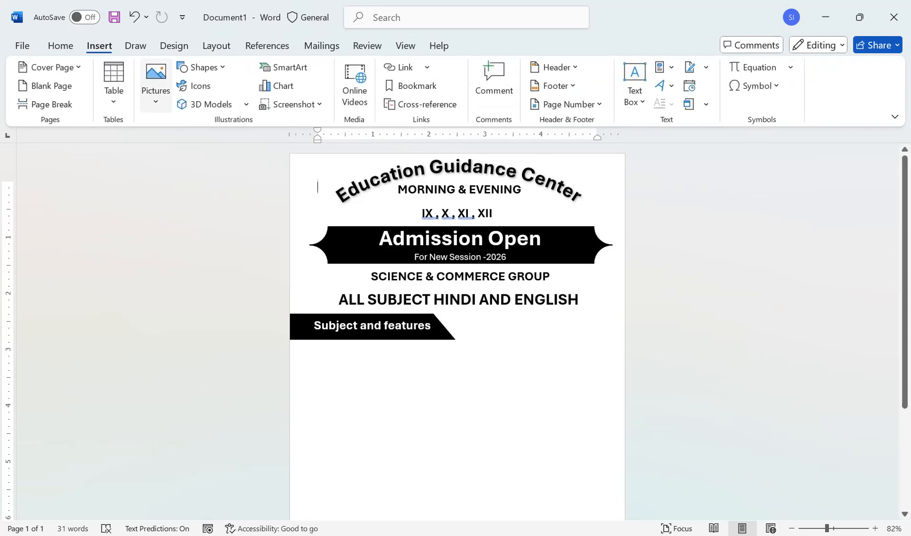
pyautogui.click(203, 67)
pyautogui.click(234, 104)
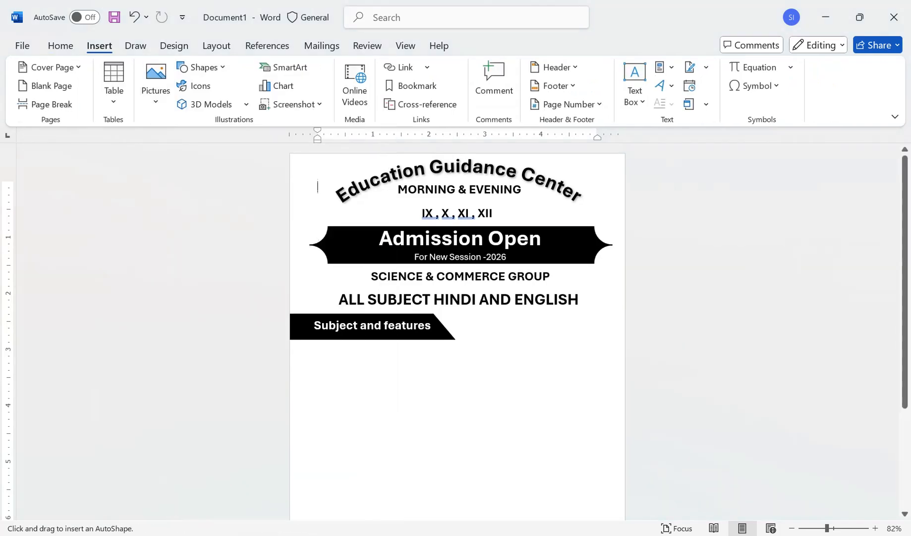
pyautogui.moveTo(314, 346)
pyautogui.mouseDown()
pyautogui.moveTo(392, 441)
pyautogui.moveTo(461, 481)
pyautogui.mouseUp()
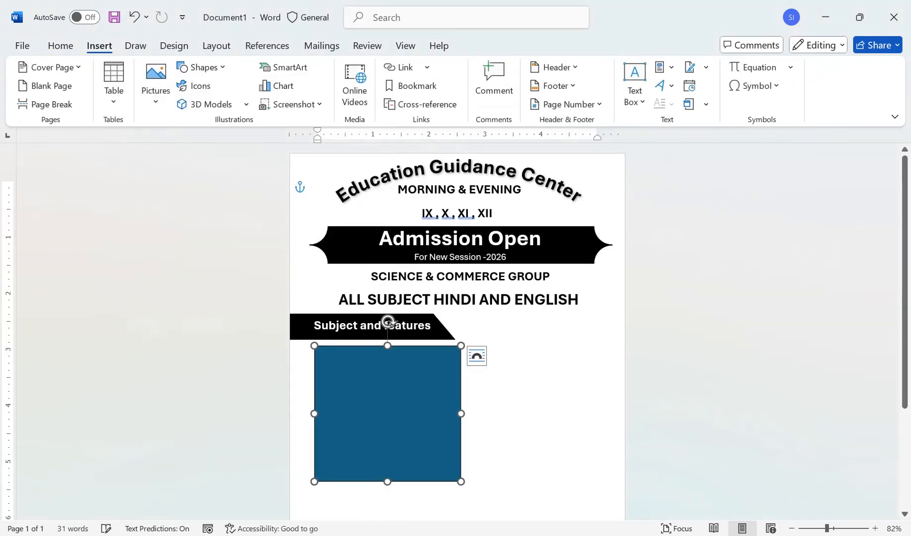
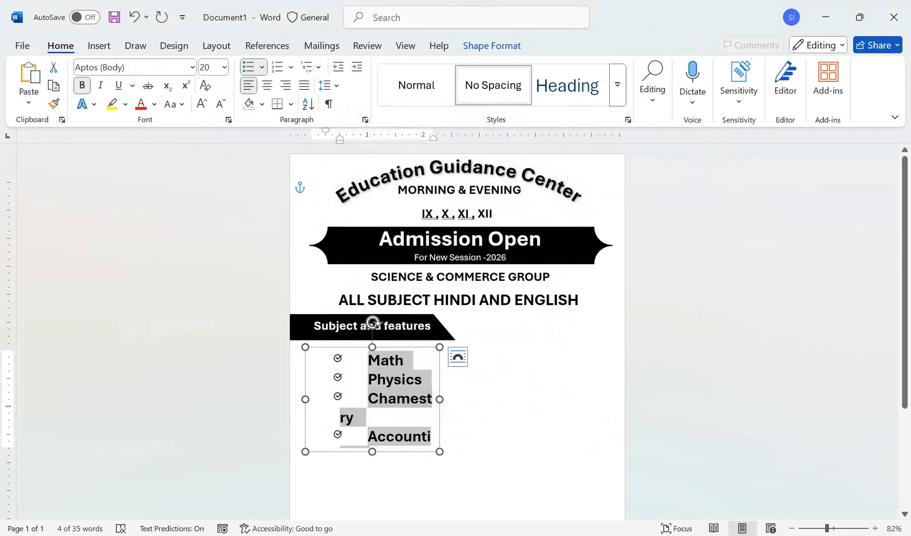
# Try to widen the subject list box and shift its check-mark bullets further inward.
pyautogui.moveTo(440, 399); pyautogui.dragTo(455, 399)
pyautogui.click(341, 359)
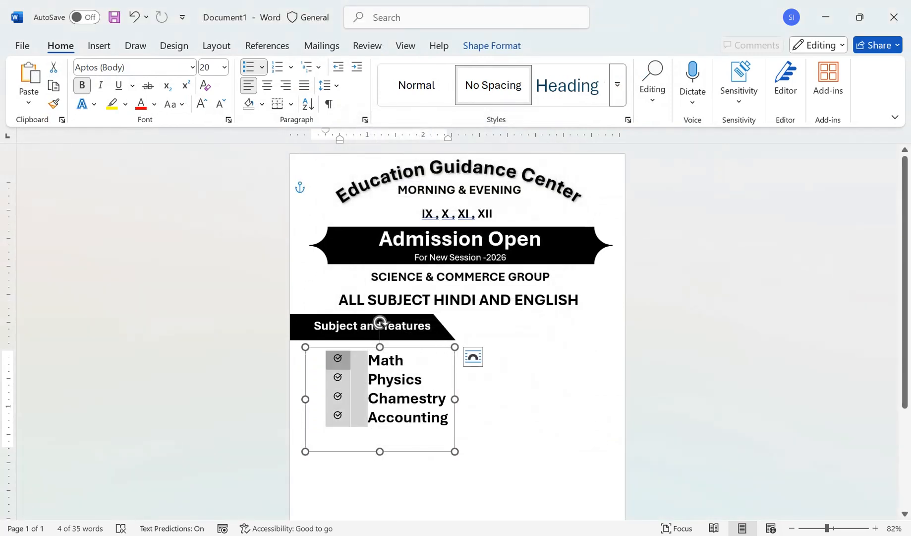
pyautogui.moveTo(341, 359); pyautogui.dragTo(357, 358)
# Undo the last list changes back to the diamond bullets and the narrower box.
pyautogui.hotkey('ctrl', 'z')
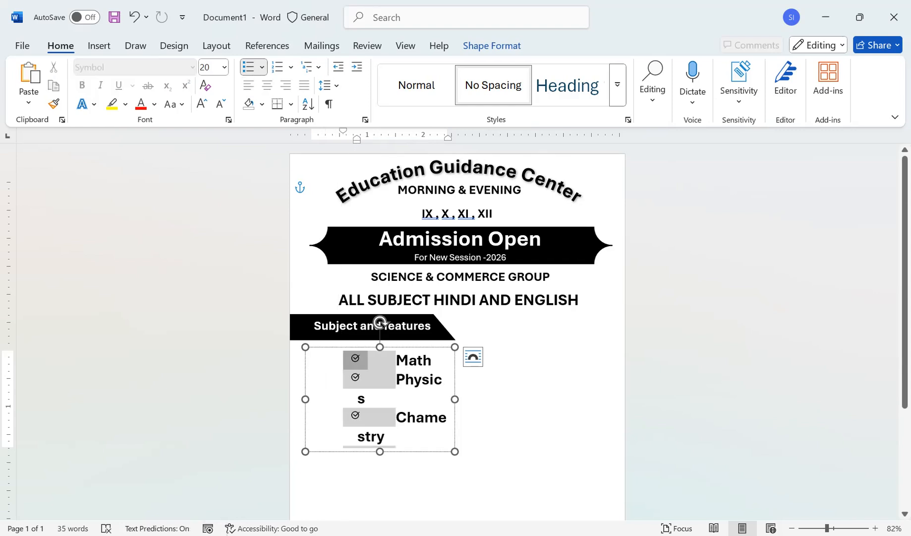
pyautogui.hotkey('ctrl', 'z')
pyautogui.hotkey('ctrl', 'z')
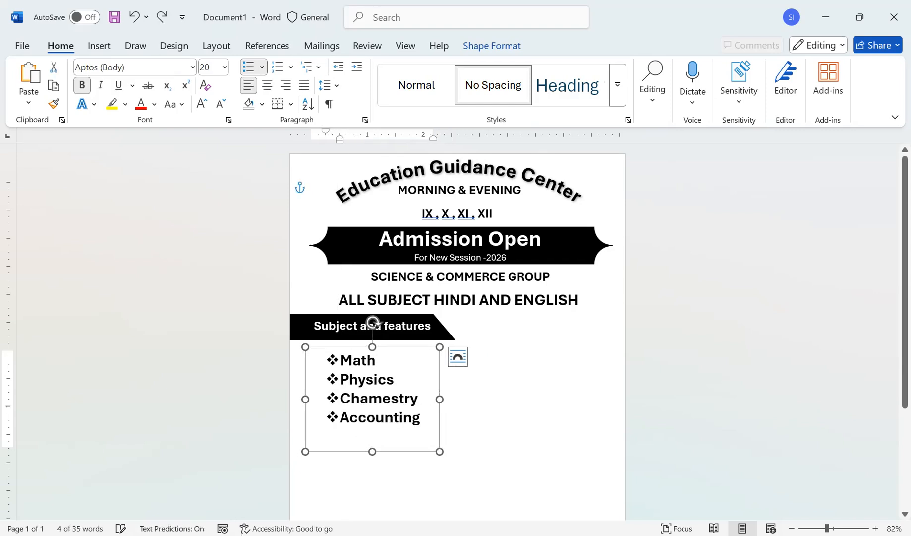
# Define a new bullet from the Wingdings yin-yang symbol and apply it to the four subjects in the list.
pyautogui.click(262, 67)
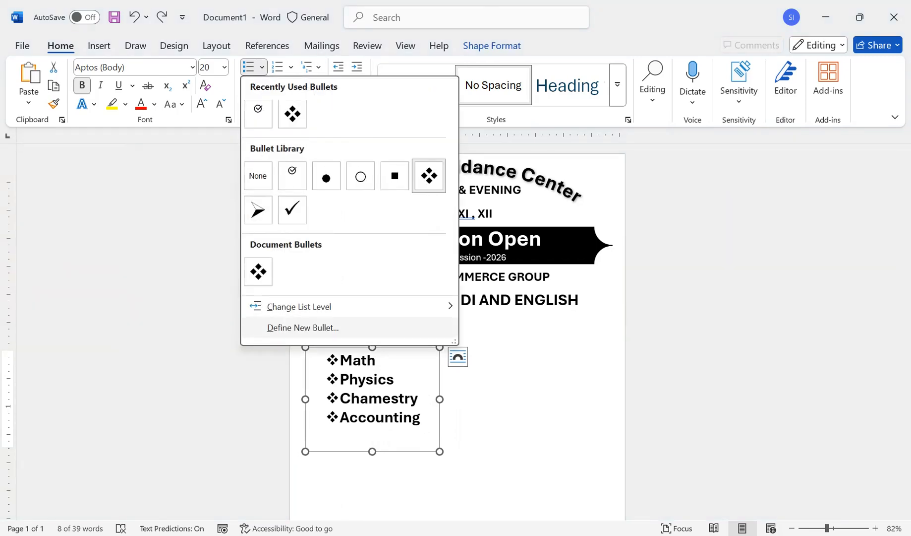
pyautogui.click(302, 327)
pyautogui.click(390, 169)
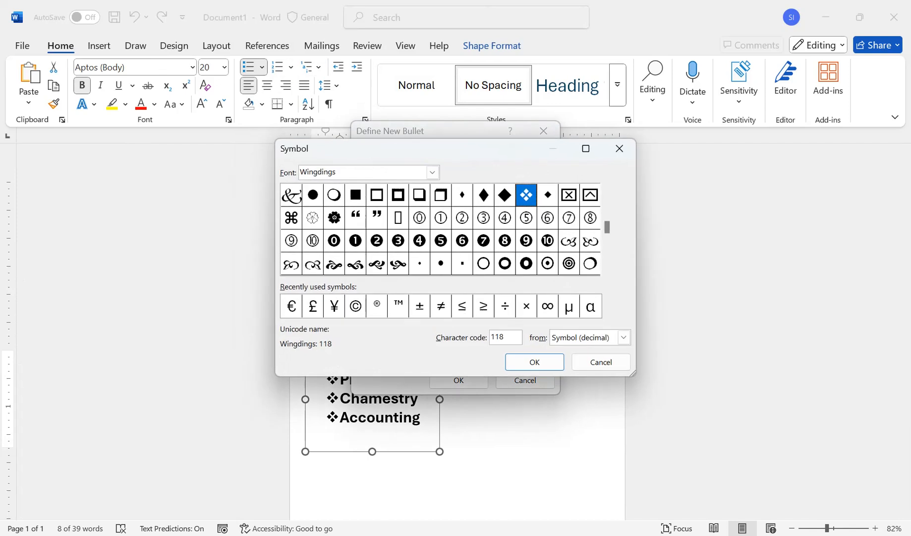
pyautogui.press('Up')
pyautogui.press('Up')
pyautogui.press('Up')
pyautogui.press('Up')
pyautogui.press('Up')
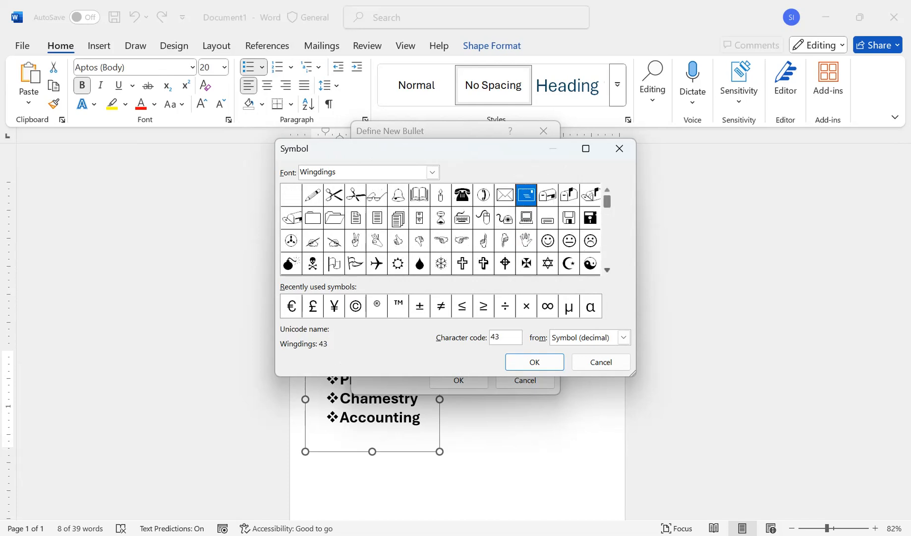
pyautogui.click(591, 263)
pyautogui.click(535, 362)
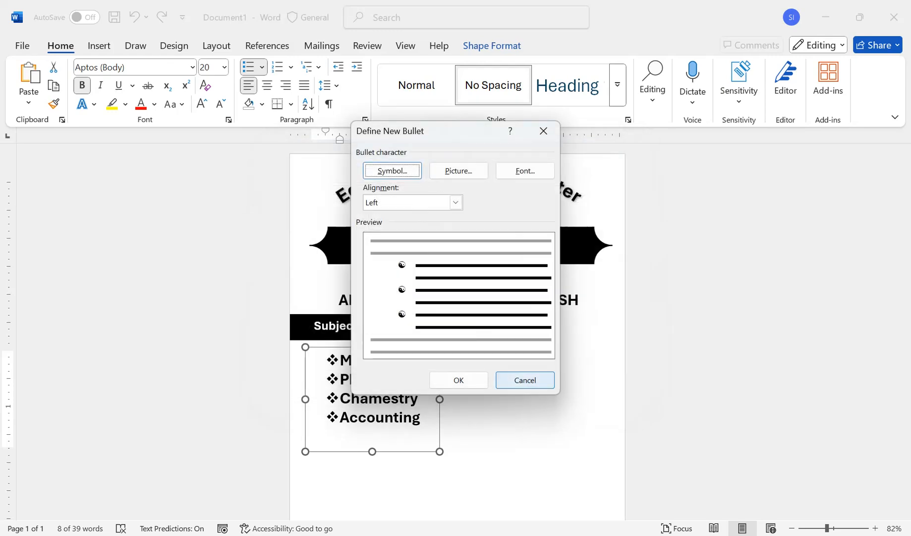
pyautogui.click(458, 380)
pyautogui.click(318, 188)
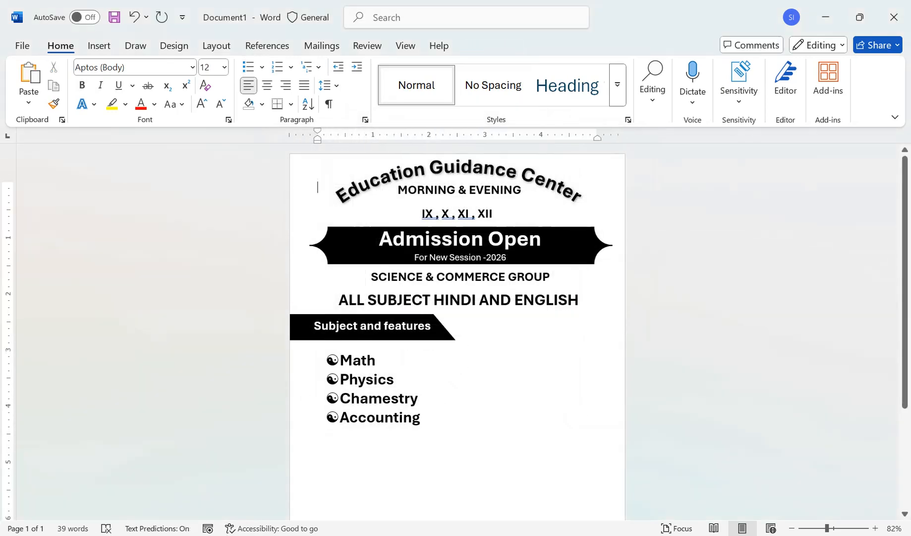
# Insert a space before Math, Physics, Chamestry and Accounting to separate each one from its bullet.
pyautogui.click(341, 361)
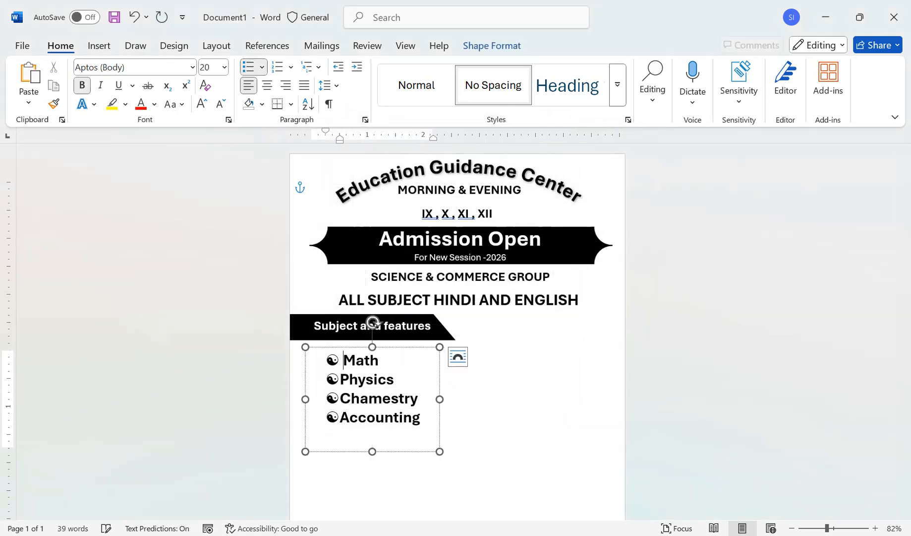
pyautogui.click(341, 380)
pyautogui.click(341, 398)
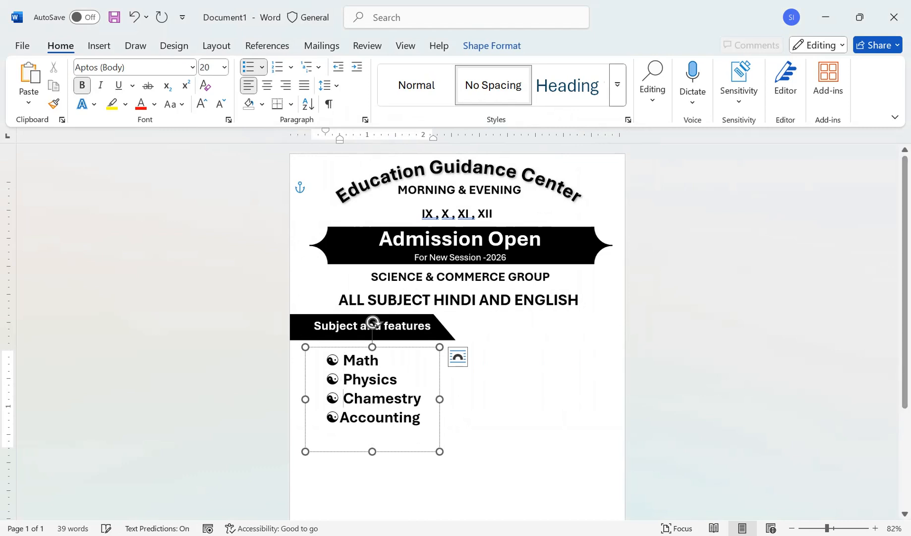
pyautogui.click(337, 417)
pyautogui.hotkey('ctrl', 'z')
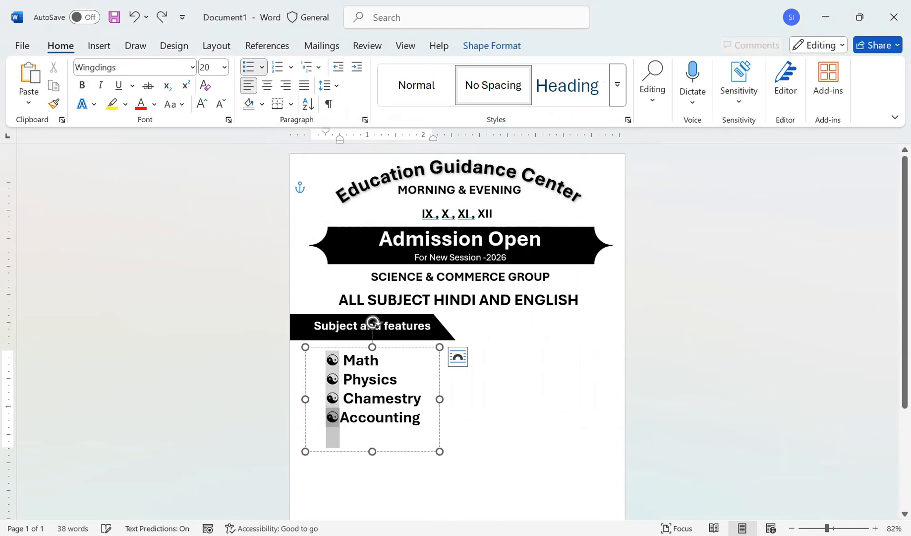
pyautogui.click(340, 417)
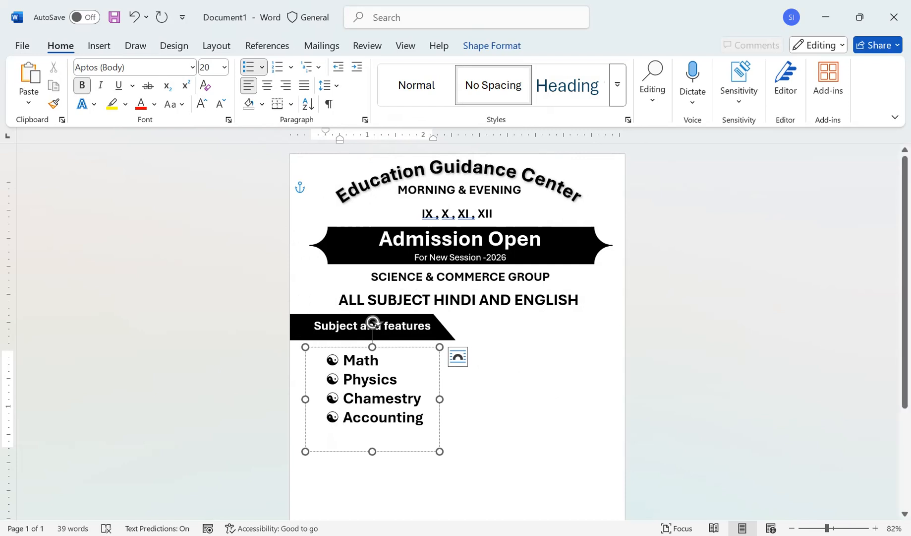
# Add the list item "Weekly Test" below Accounting.
pyautogui.press('Return')
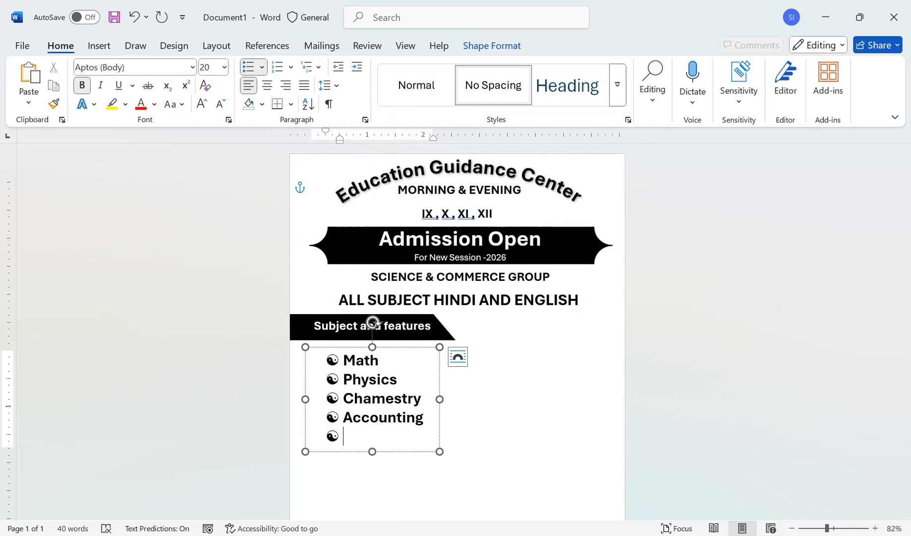
pyautogui.write('w')
pyautogui.write('eekly ')
pyautogui.write('Test')
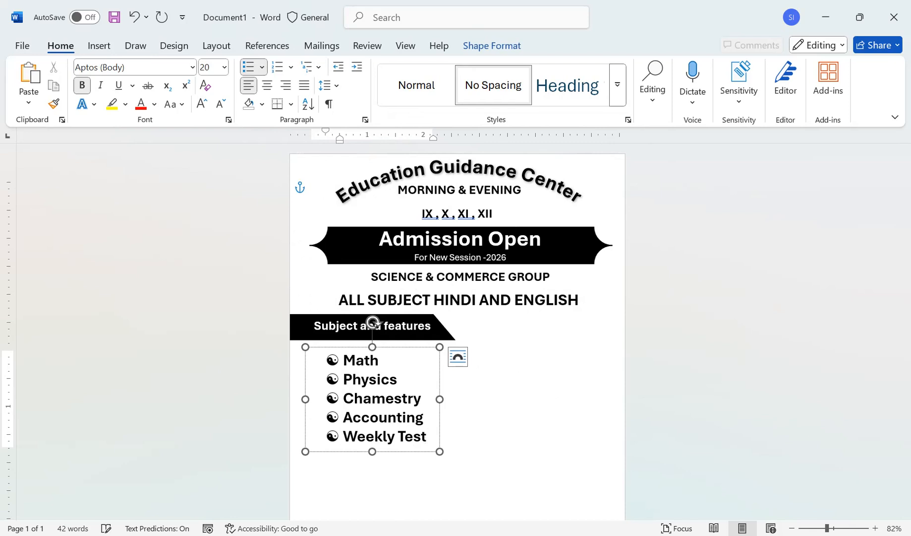
# Add the list item "Monthly Exam" below Weekly Test and widen the list box slightly to fit it.
pyautogui.press('Return')
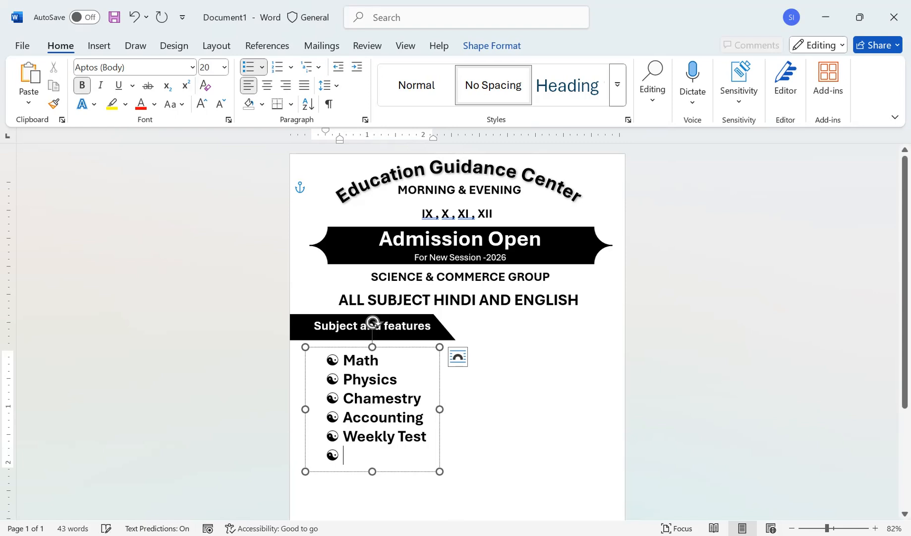
pyautogui.write('MOnth')
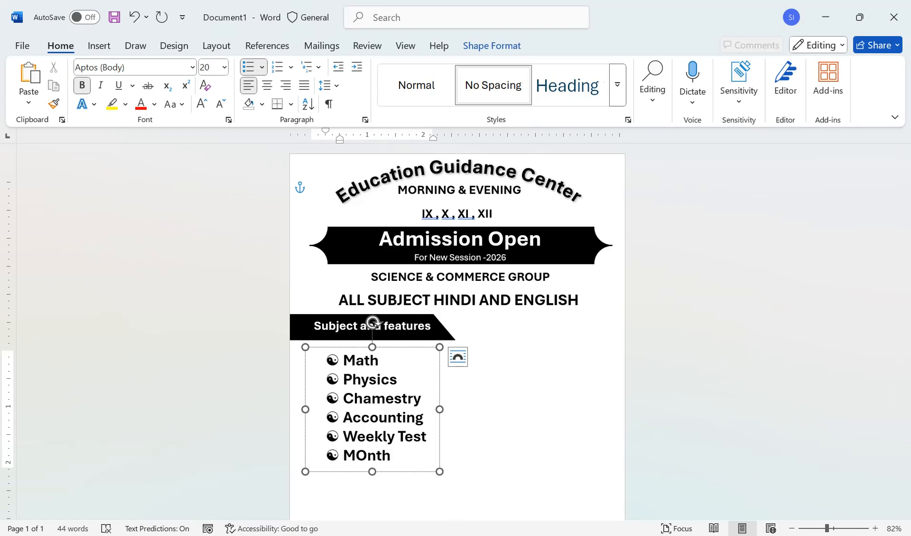
pyautogui.write('ly Exam')
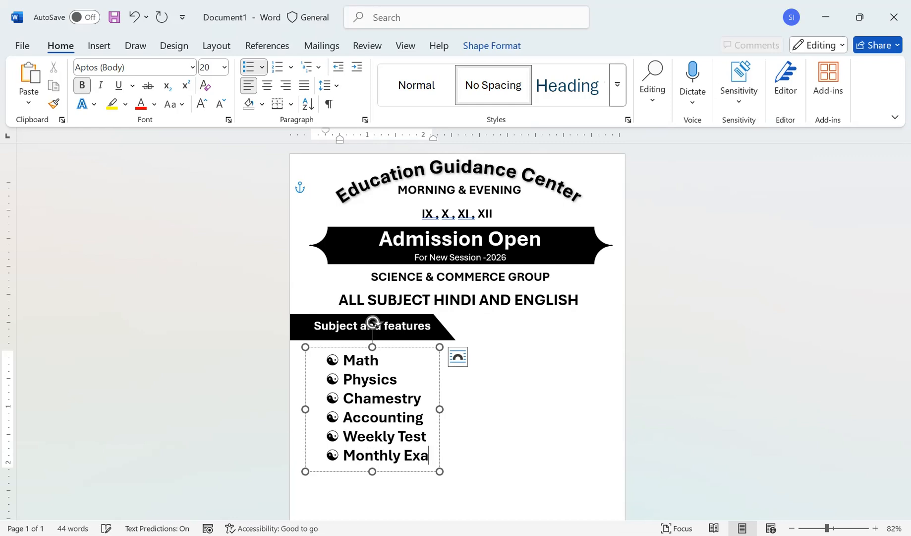
pyautogui.moveTo(439, 409); pyautogui.dragTo(455, 409)
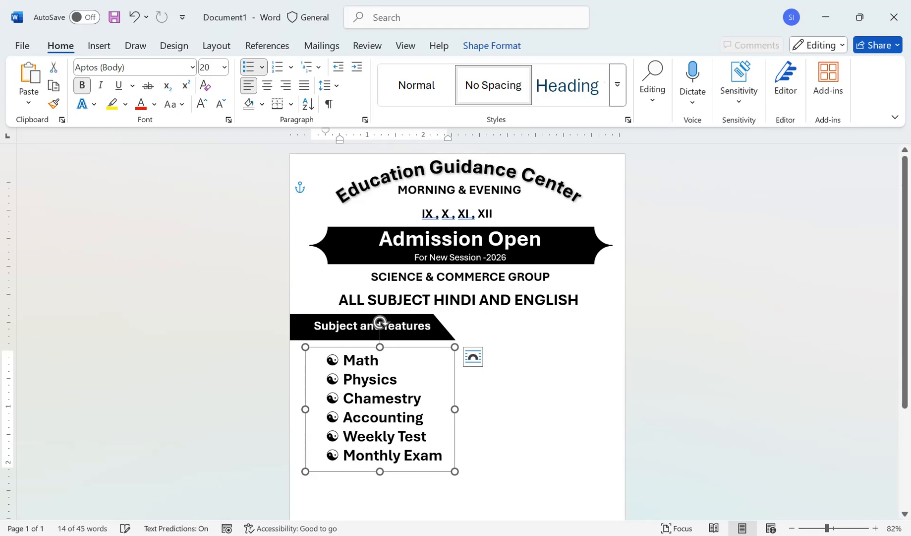
# Replace "Monthly" with "Final" in the last list item, correcting its spelling so it reads "Final Exam".
pyautogui.moveTo(404, 455); pyautogui.dragTo(344, 459)
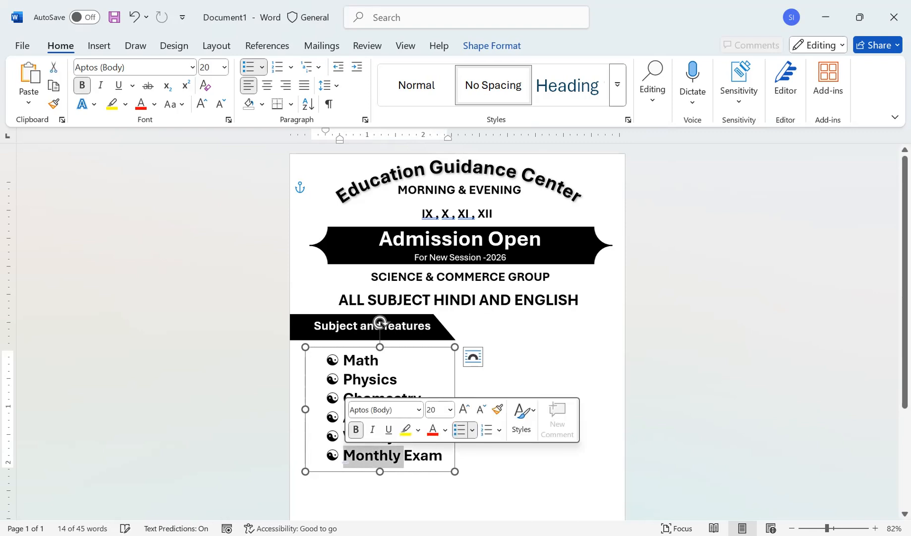
pyautogui.write('Fianl')
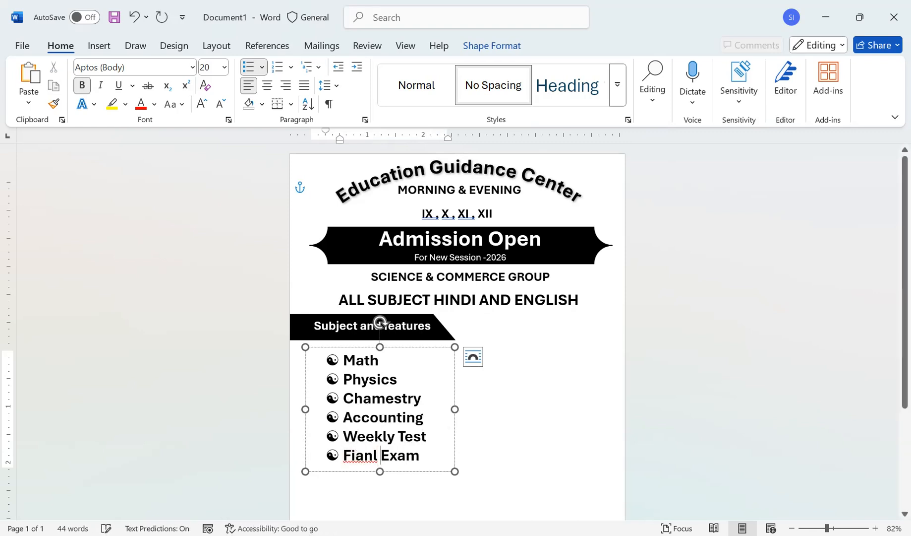
pyautogui.rightClick(364, 455)
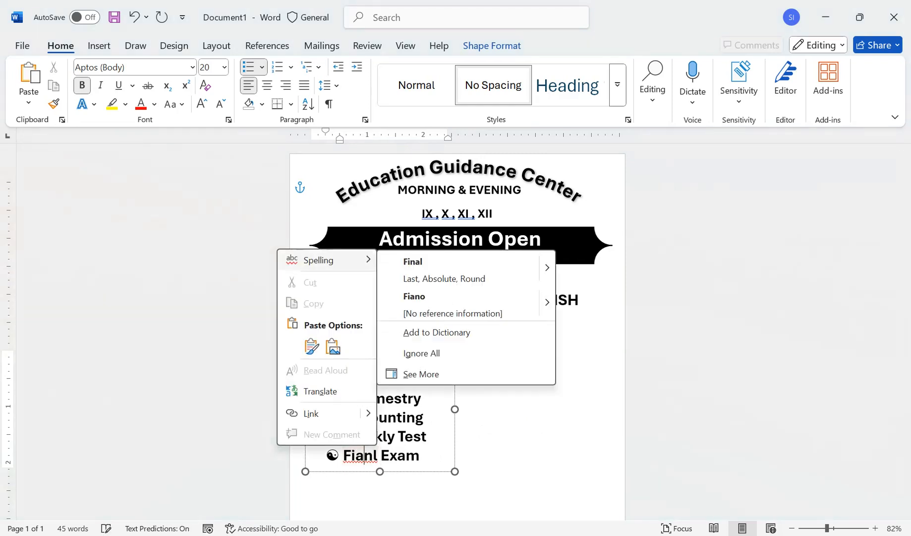
pyautogui.click(446, 268)
pyautogui.click(525, 397)
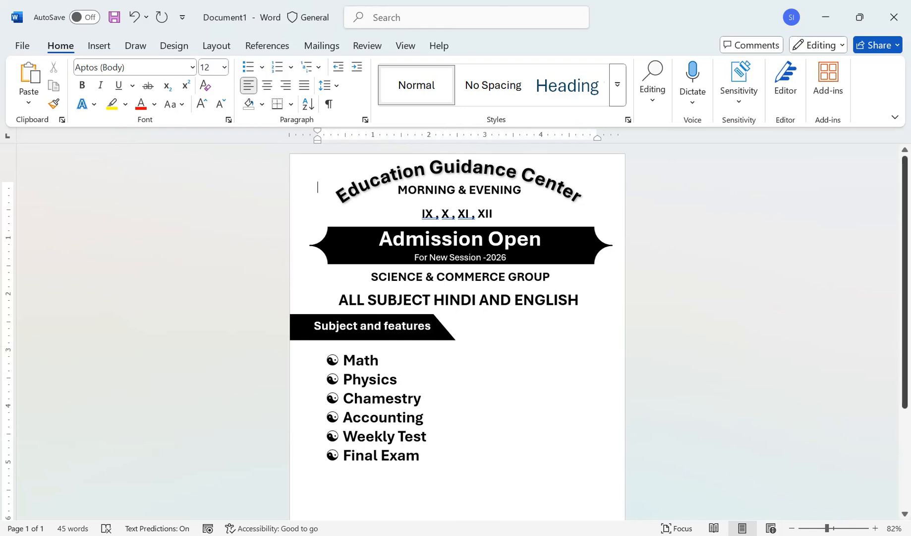
# Try to reduce the height of the arched title and "Admission Open" text boxes together, and undo the change.
pyautogui.scroll(-3, 457, 327)
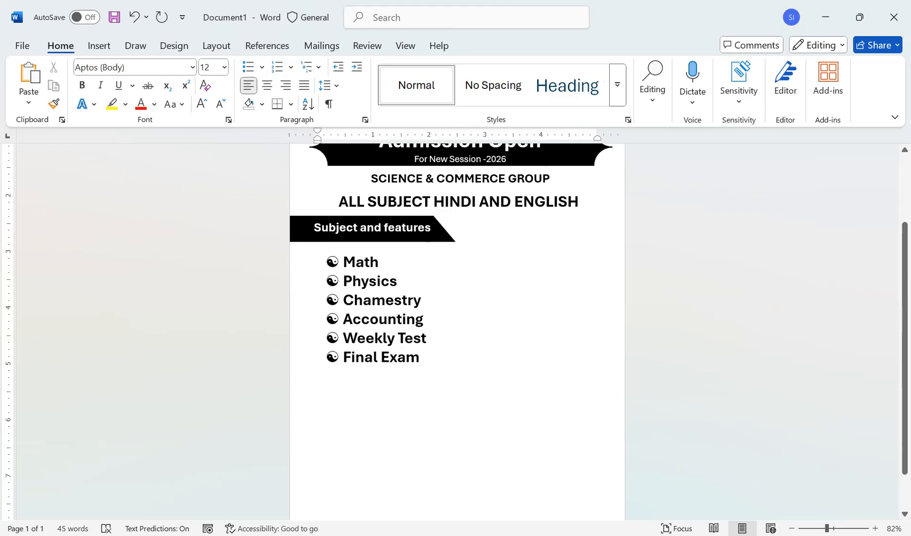
pyautogui.hotkey('ctrl', 'z')
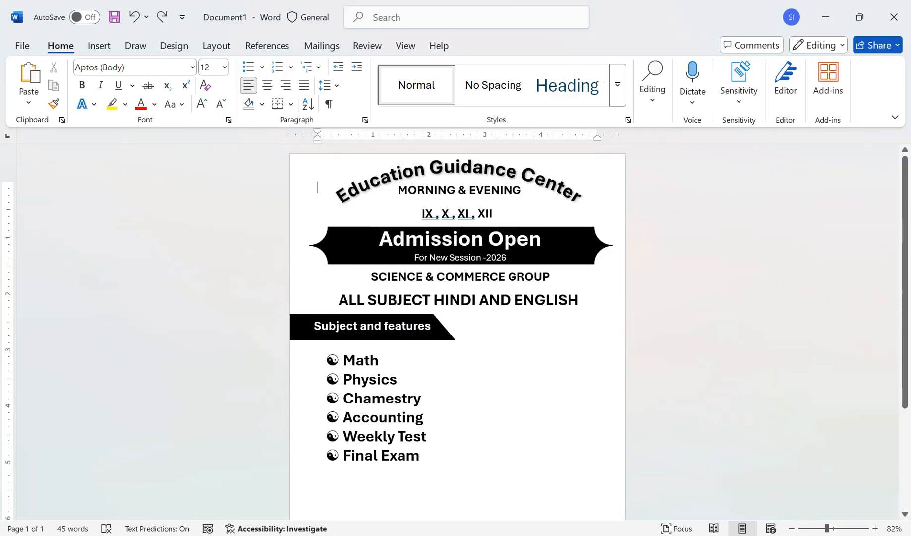
pyautogui.click(504, 239)
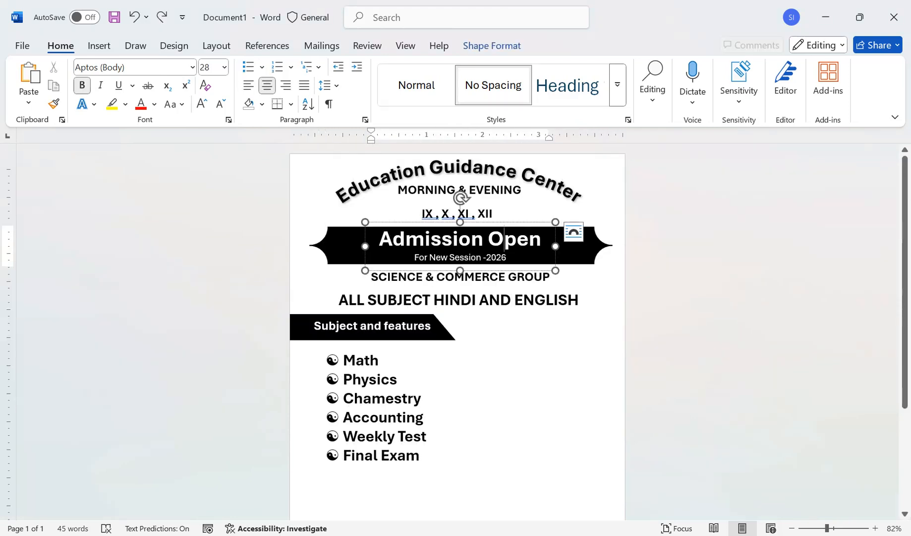
pyautogui.press('Escape')
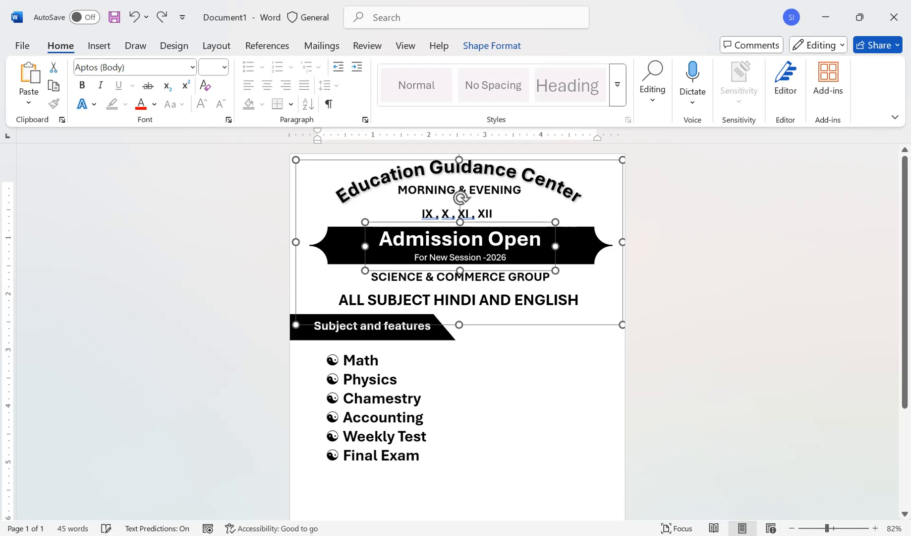
pyautogui.hotkey('ctrl', 'y')
pyautogui.hotkey('ctrl', 'y')
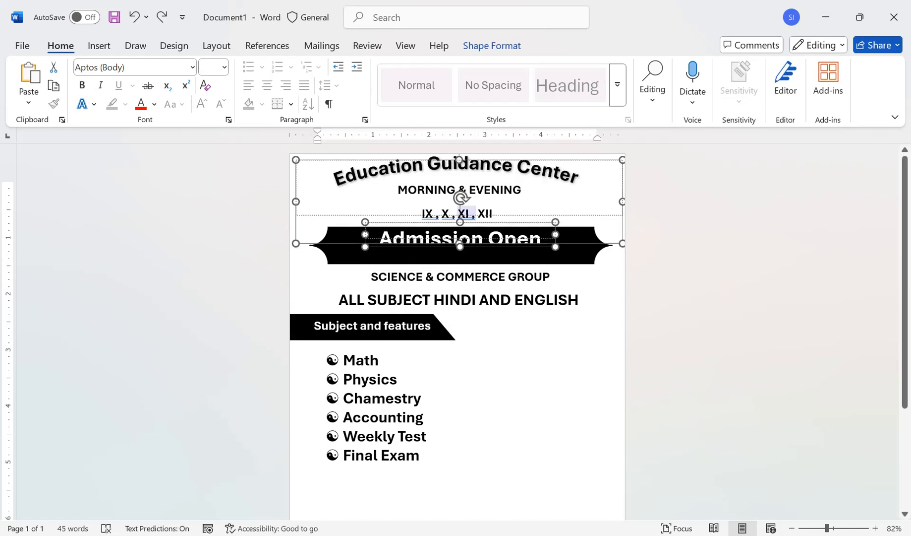
pyautogui.hotkey('ctrl', 'z')
pyautogui.hotkey('ctrl', 'z')
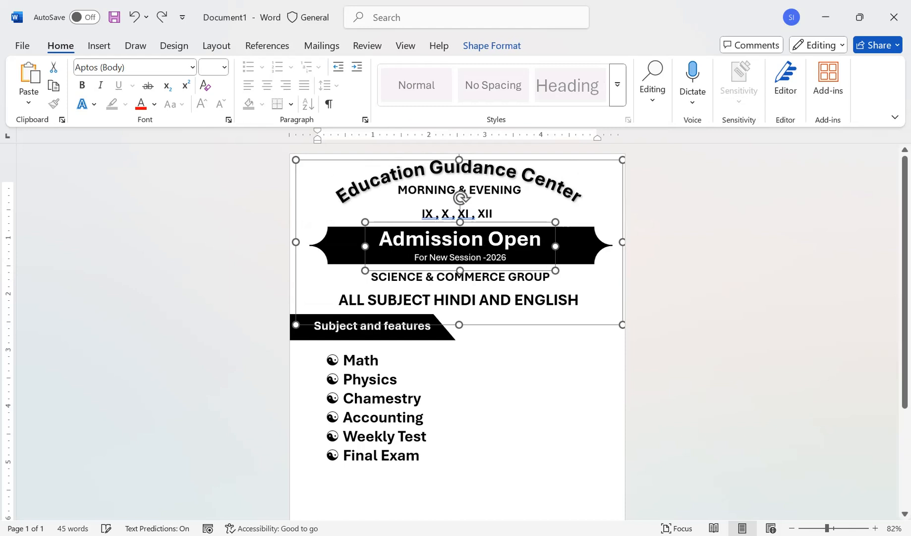
pyautogui.click(318, 187)
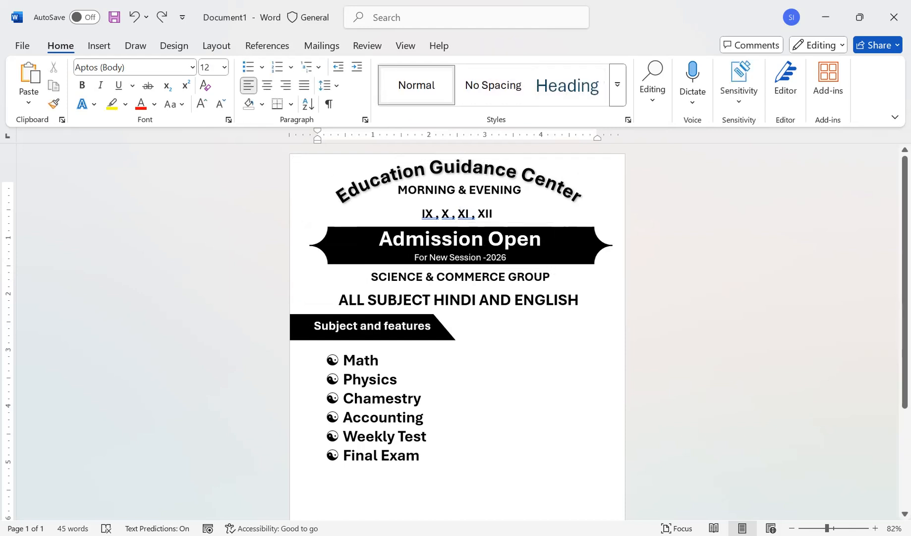
# Flatten the curve of the arched "Education Guidance Center" title by reducing its text box height.
pyautogui.click(359, 187)
pyautogui.moveTo(459, 325); pyautogui.dragTo(460, 207)
# Move the "Admission Open" text box and its black banner down together to free space below the class line.
pyautogui.click(442, 240)
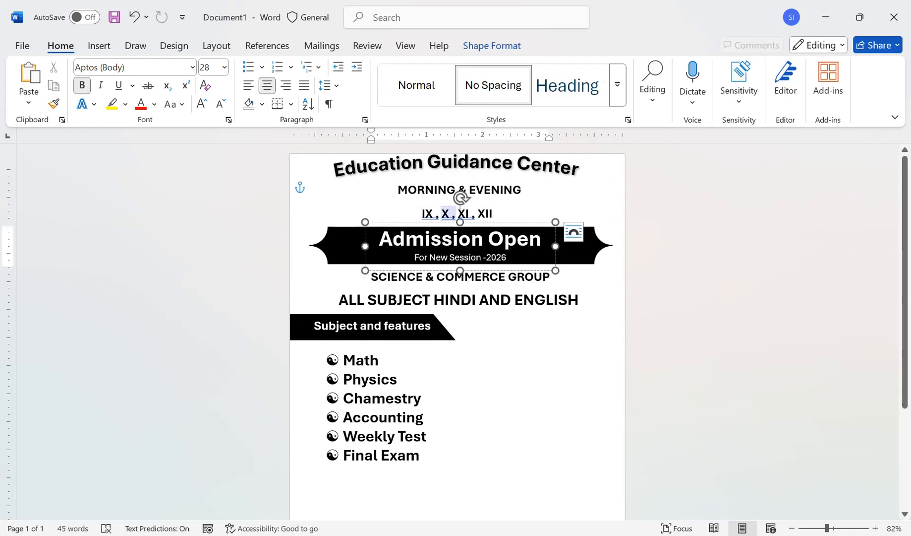
pyautogui.keyDown('shift'); pyautogui.click(345, 247); pyautogui.keyUp('shift')
pyautogui.moveTo(461, 199); pyautogui.dragTo(461, 211)
pyautogui.click(318, 187)
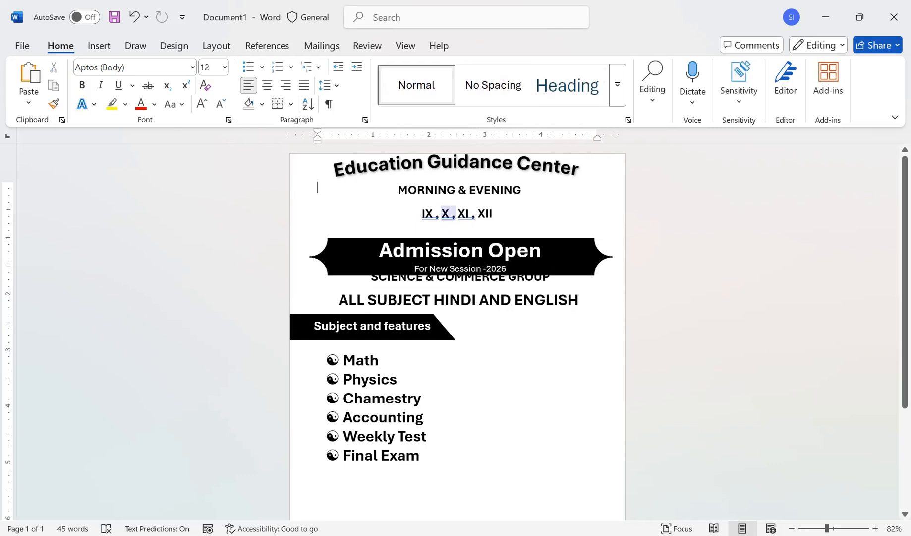
# Move "SCIENCE & COMMERCE GROUP" up between the class line and the banner, and nudge "ALL SUBJECT HINDI AND ENGLISH" slightly up.
pyautogui.click(462, 276)
pyautogui.moveTo(462, 276); pyautogui.dragTo(461, 228)
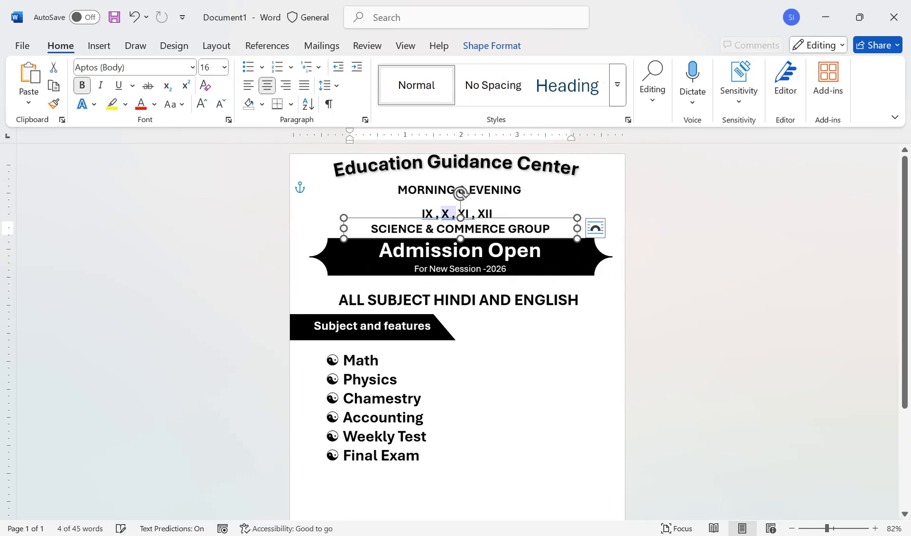
pyautogui.click(460, 300)
pyautogui.click(479, 288)
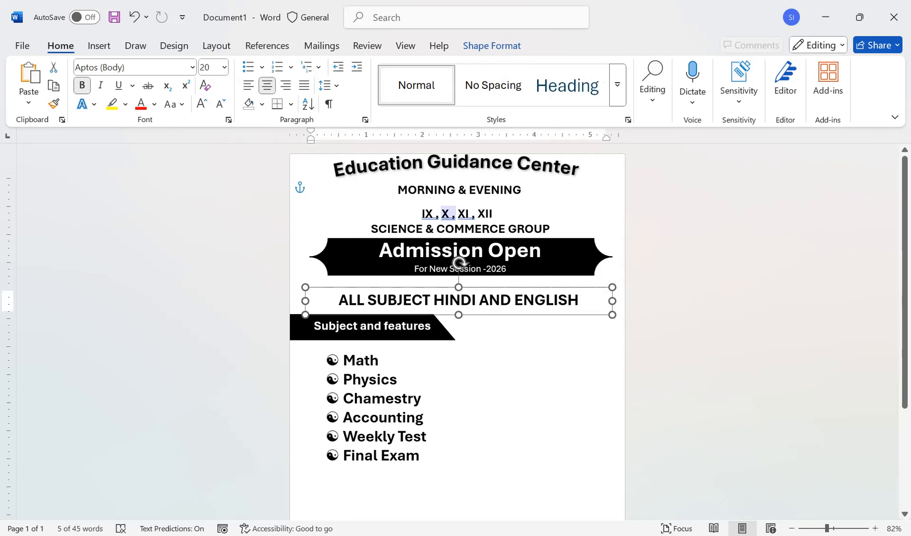
pyautogui.press('Up')
# Increase the title's text box height to deepen its arch, and place "MORNING & EVENING" slightly lower, just above the class line.
pyautogui.click(467, 161)
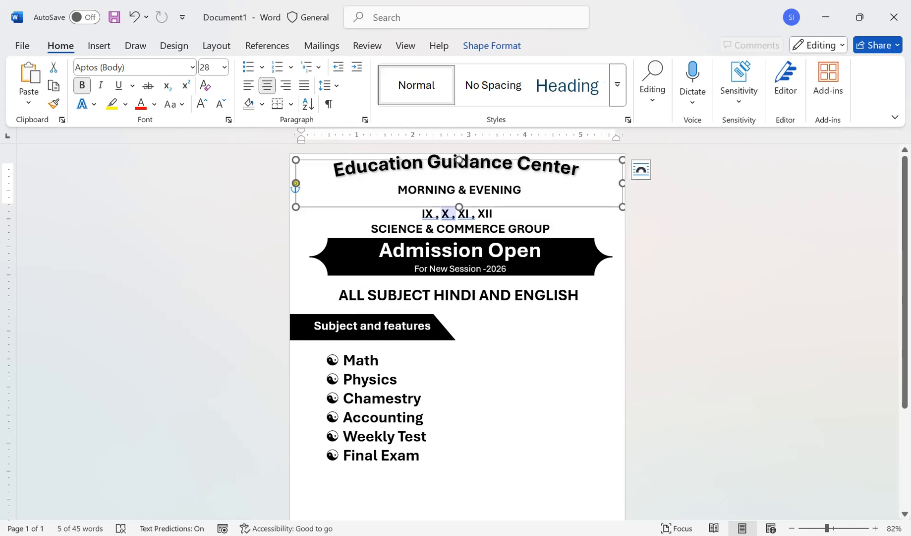
pyautogui.moveTo(459, 206); pyautogui.dragTo(460, 339)
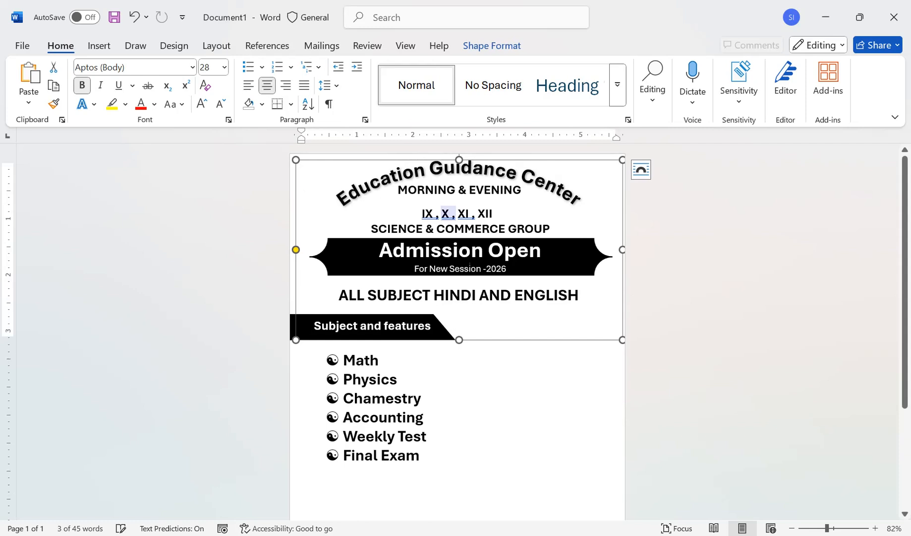
pyautogui.click(484, 190)
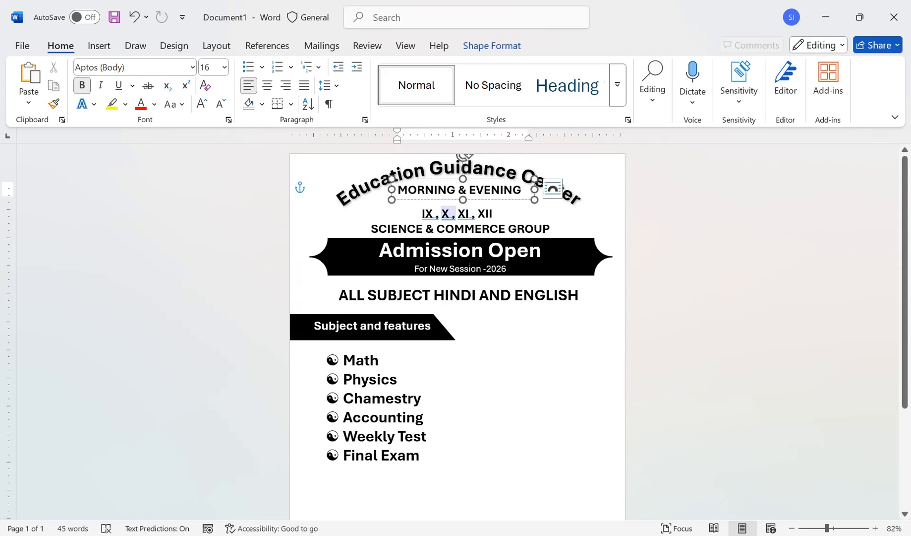
pyautogui.moveTo(484, 200); pyautogui.dragTo(484, 209)
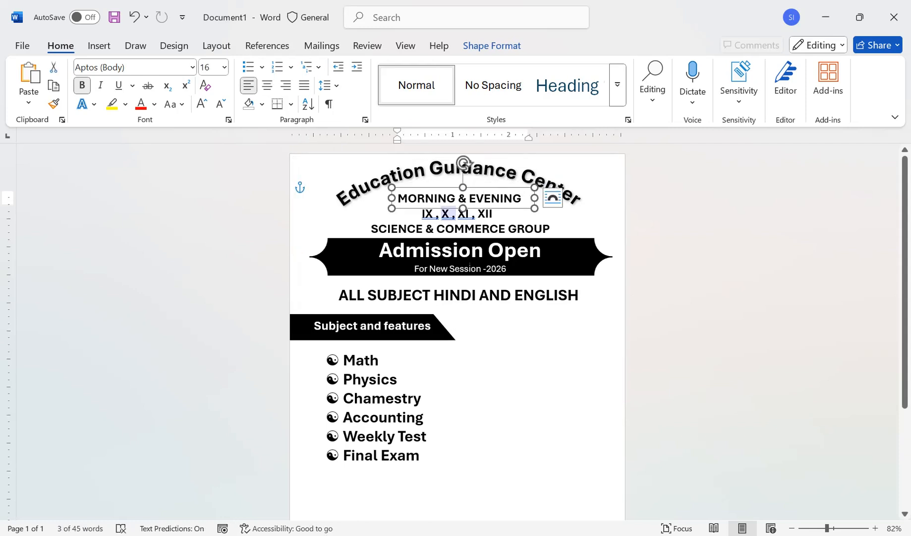
pyautogui.press('Up')
pyautogui.press('Up')
pyautogui.press('Up')
pyautogui.press('Up')
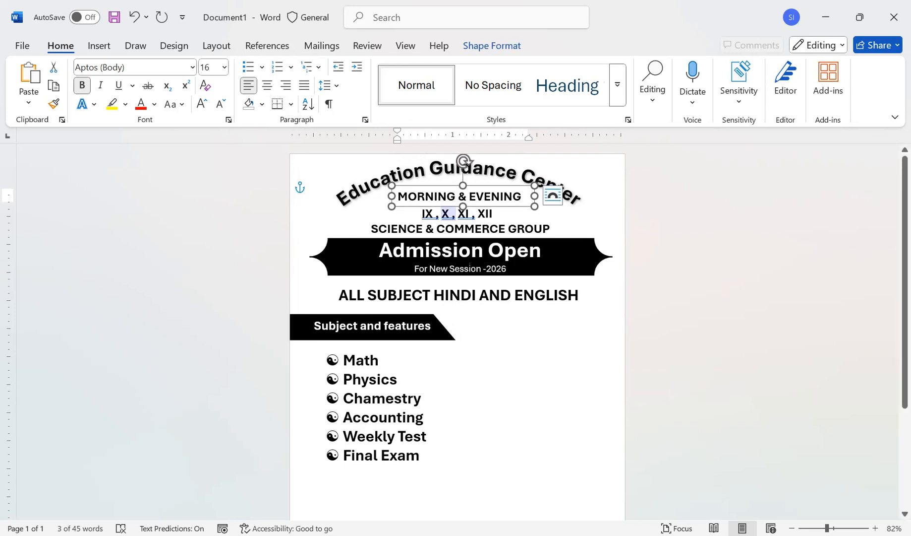
# Nudge the arched "Education Guidance Center" title slightly down from the page's upper edge.
pyautogui.tripleClick(470, 267)
pyautogui.press('Escape')
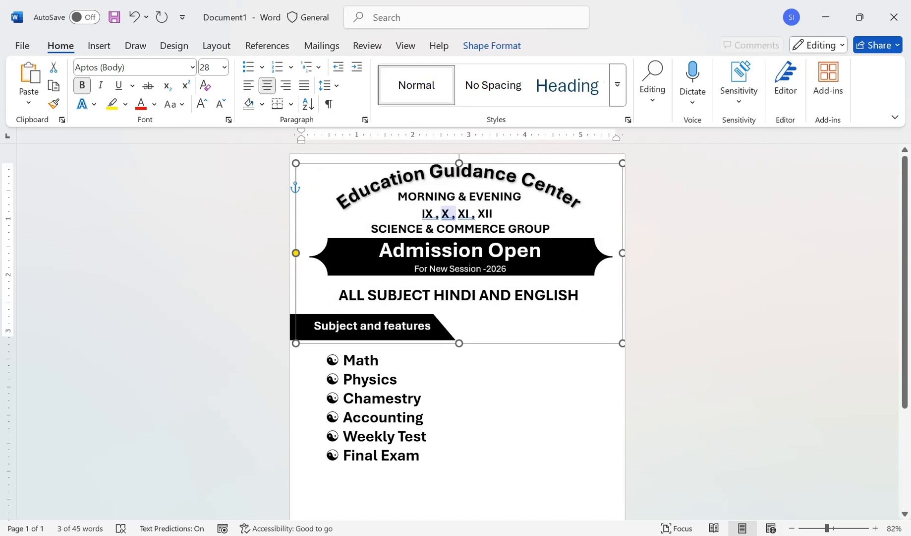
pyautogui.press('Down')
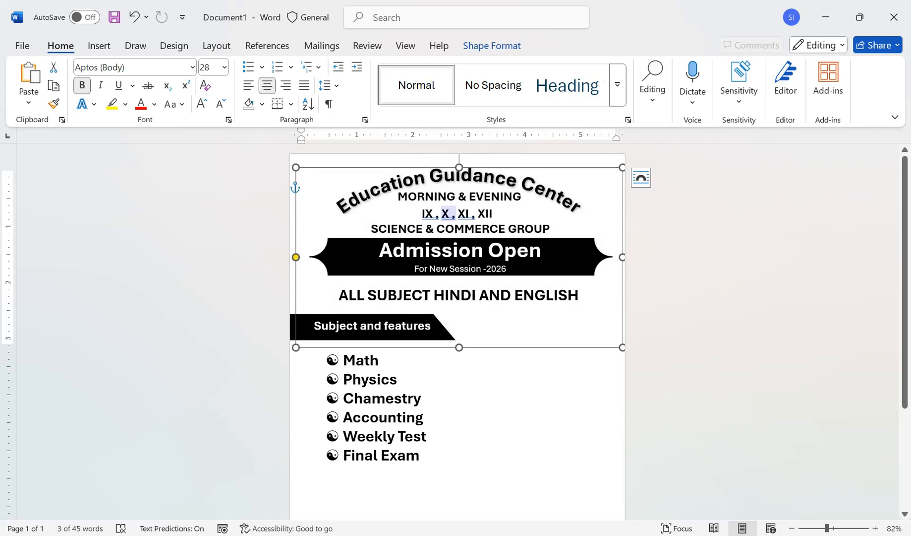
# Select the arched title, "MORNING & EVENING", class line, "SCIENCE & COMMERCE GROUP" and "Admission Open" text boxes and nudge them down together.
pyautogui.press('Tab')
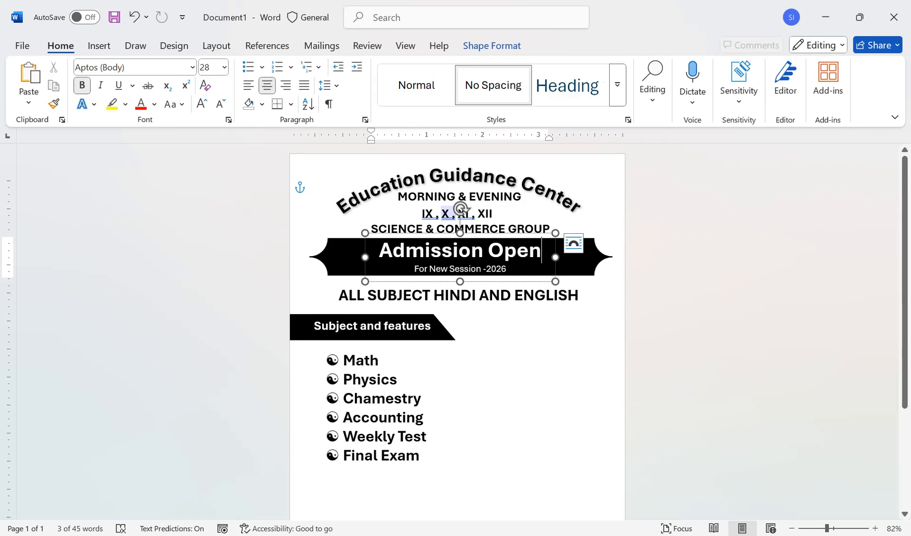
pyautogui.press('Tab')
pyautogui.keyDown('shift'); pyautogui.click(457, 196); pyautogui.keyUp('shift')
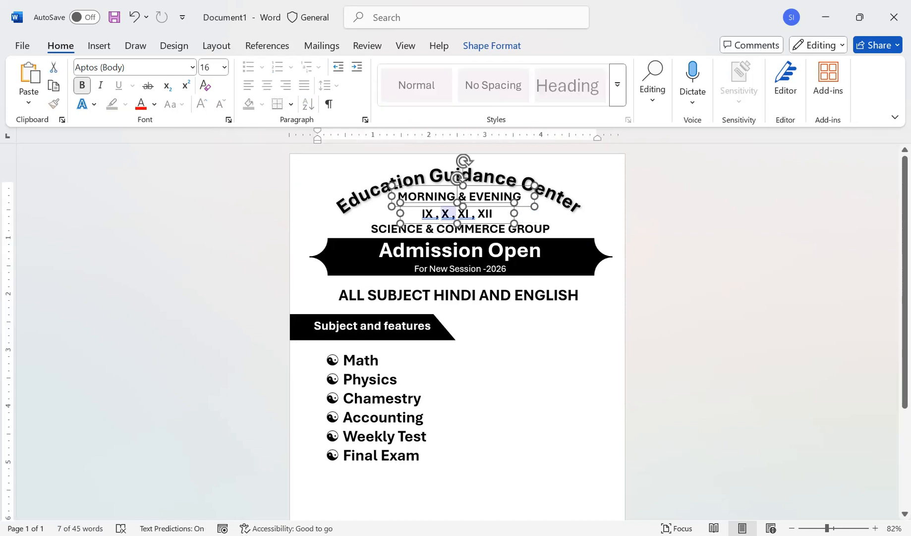
pyautogui.keyDown('shift'); pyautogui.click(460, 228); pyautogui.keyUp('shift')
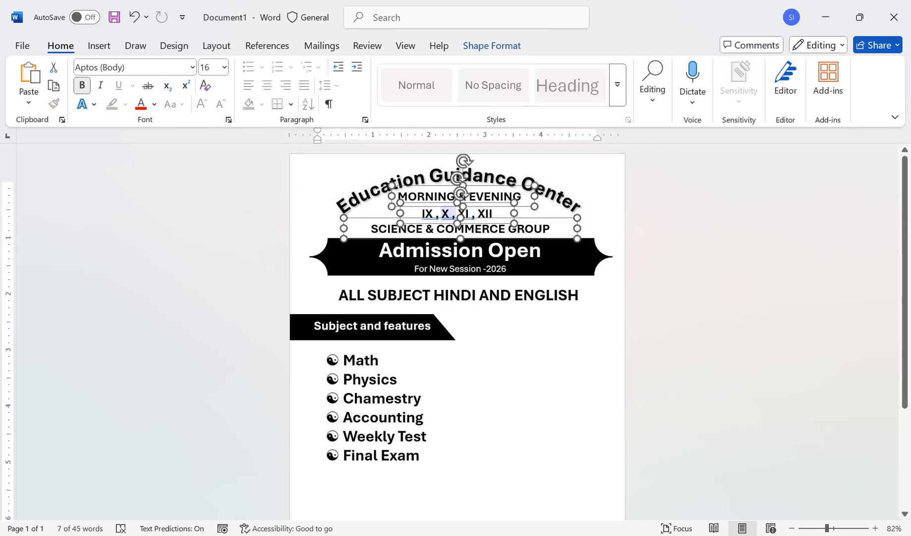
pyautogui.keyDown('shift'); pyautogui.click(460, 252); pyautogui.keyUp('shift')
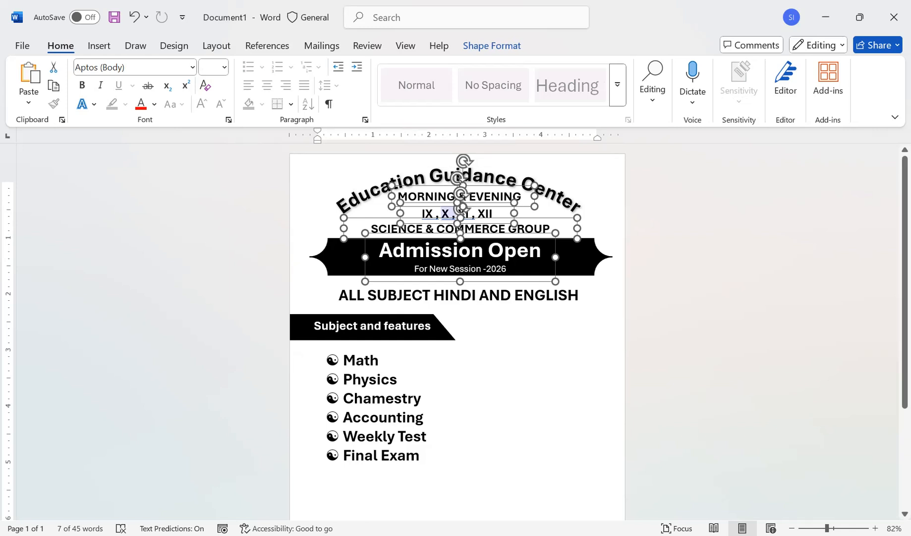
pyautogui.keyDown('shift'); pyautogui.click(439, 175); pyautogui.keyUp('shift')
pyautogui.press('Down')
pyautogui.press('Down')
pyautogui.press('Down')
pyautogui.press('Down')
pyautogui.press('Down')
pyautogui.press('Down')
pyautogui.press('Down')
pyautogui.press('Down')
pyautogui.press('Down')
pyautogui.press('Down')
pyautogui.press('Down')
pyautogui.press('Down')
pyautogui.press('Down')
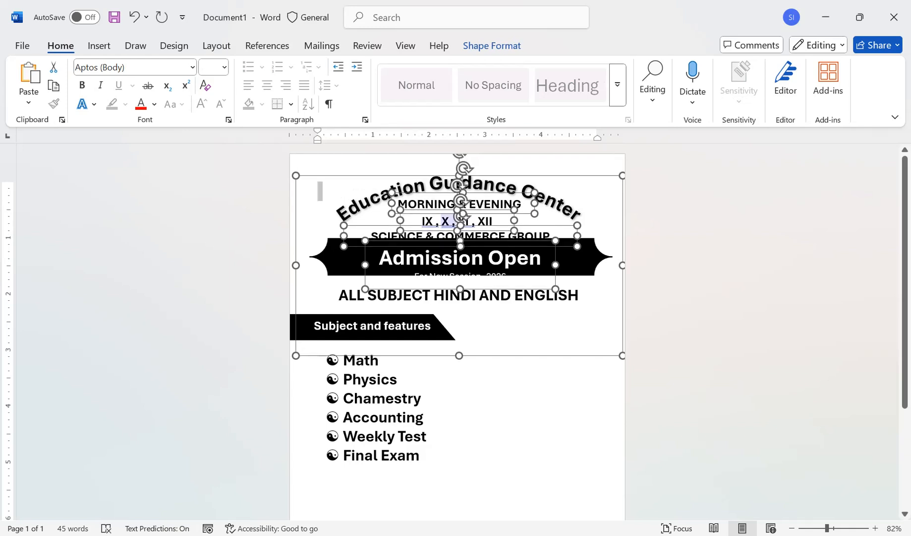
pyautogui.click(317, 187)
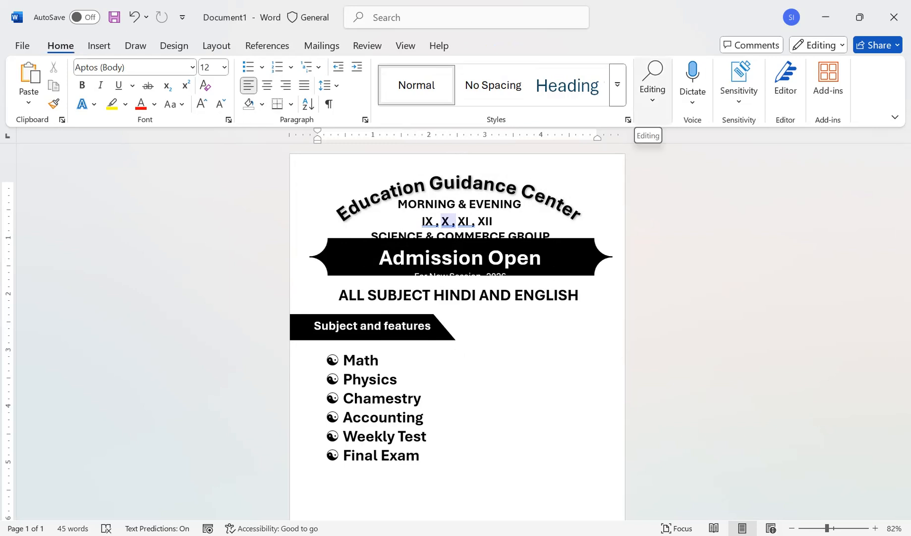
# Show the list of page objects, select the banner shape Rectangle 1 and nudge it down behind the "Admission Open" text.
pyautogui.click(652, 84)
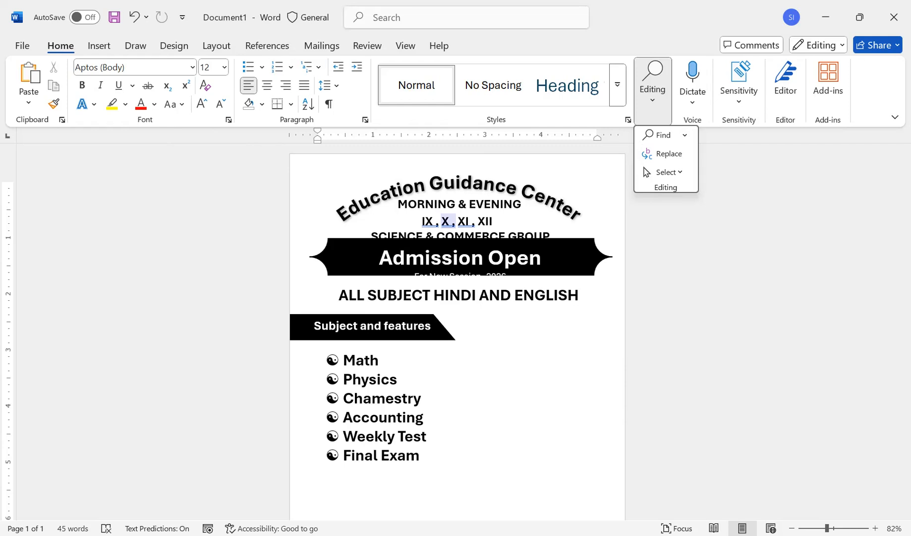
pyautogui.click(665, 172)
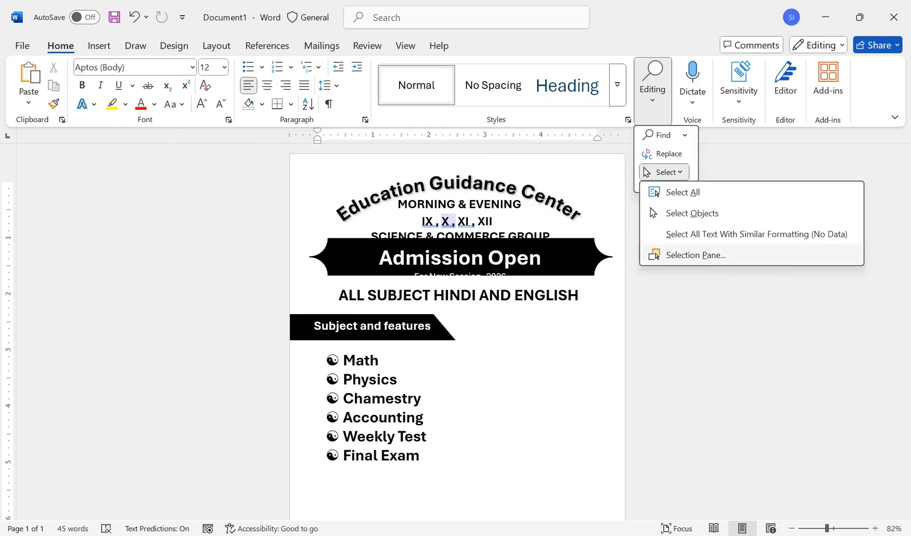
pyautogui.click(697, 255)
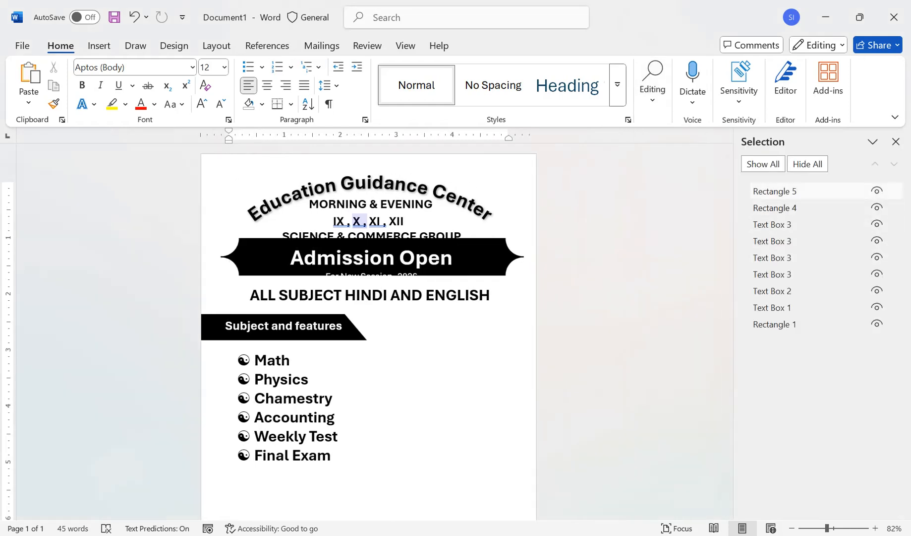
pyautogui.click(775, 191)
pyautogui.click(775, 307)
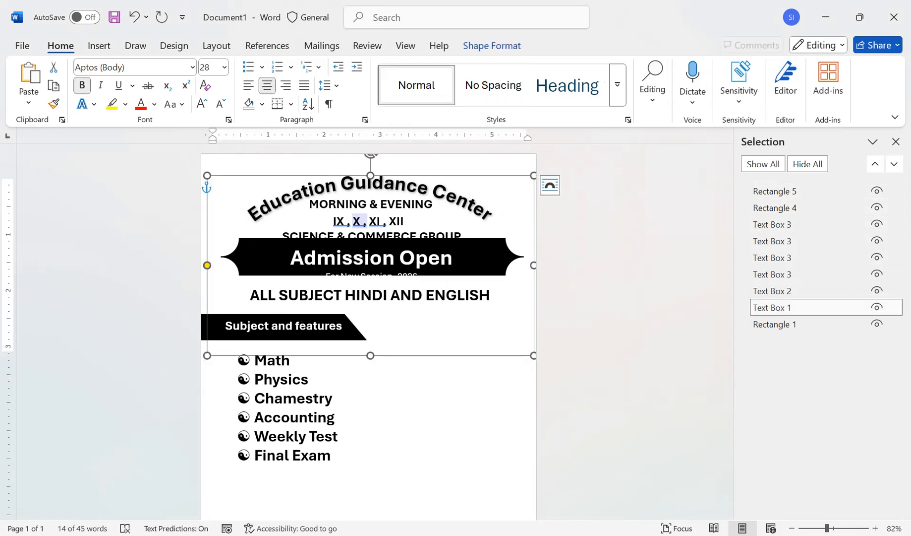
pyautogui.click(775, 324)
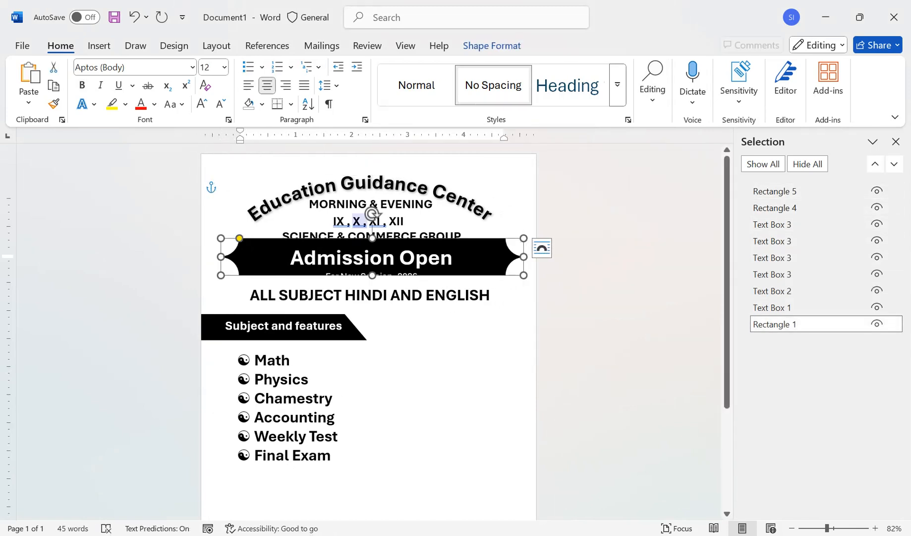
pyautogui.press('Down')
pyautogui.press('Down')
pyautogui.press('Down')
pyautogui.press('Down')
pyautogui.press('Down')
pyautogui.press('Down')
pyautogui.press('Down')
pyautogui.press('Down')
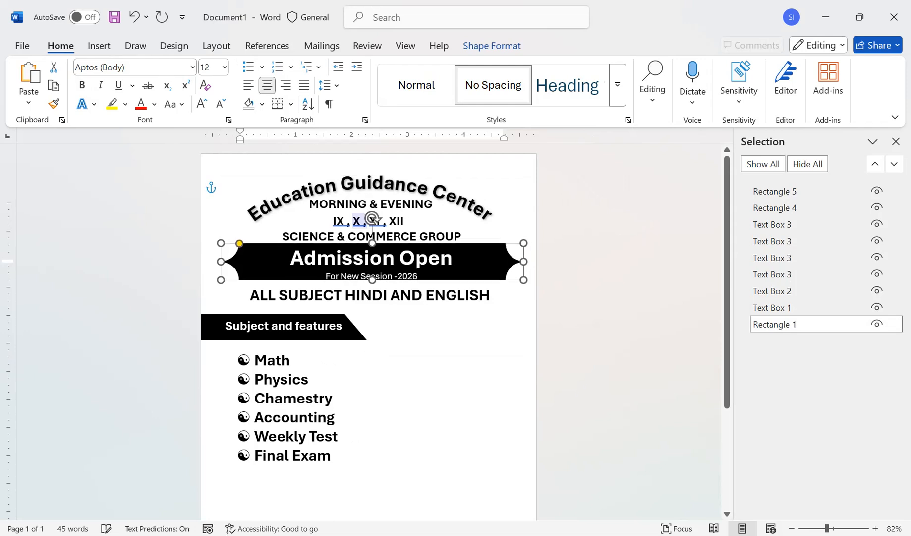
pyautogui.press('Down')
pyautogui.press('Down')
pyautogui.press('Down')
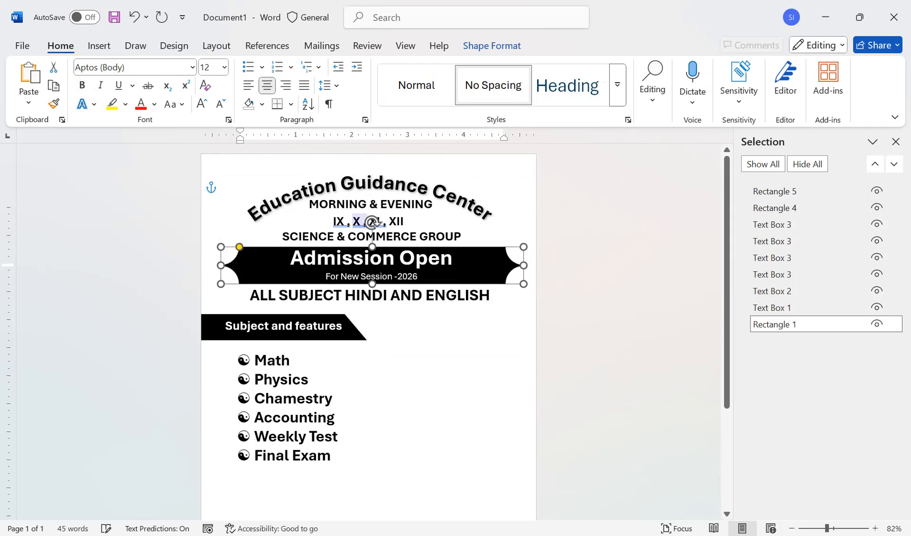
pyautogui.press('Down')
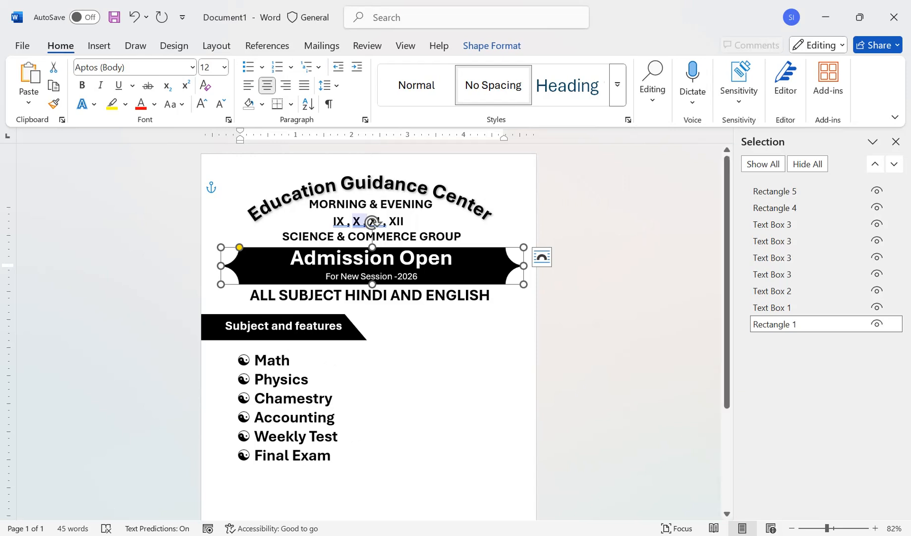
# Set the font of the "IX , X , XI , XII" class line to Elephant.
pyautogui.click(371, 222)
pyautogui.hotkey('ctrl', 'a')
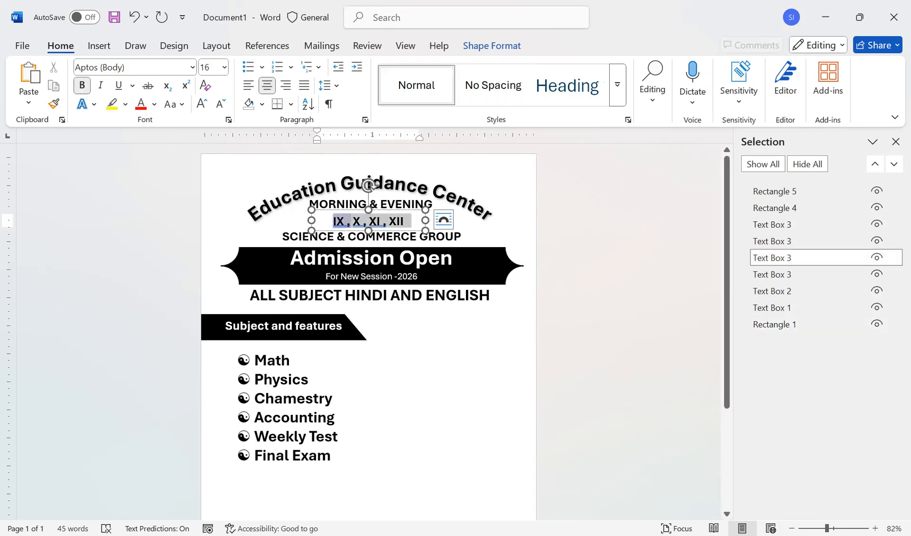
pyautogui.click(192, 66)
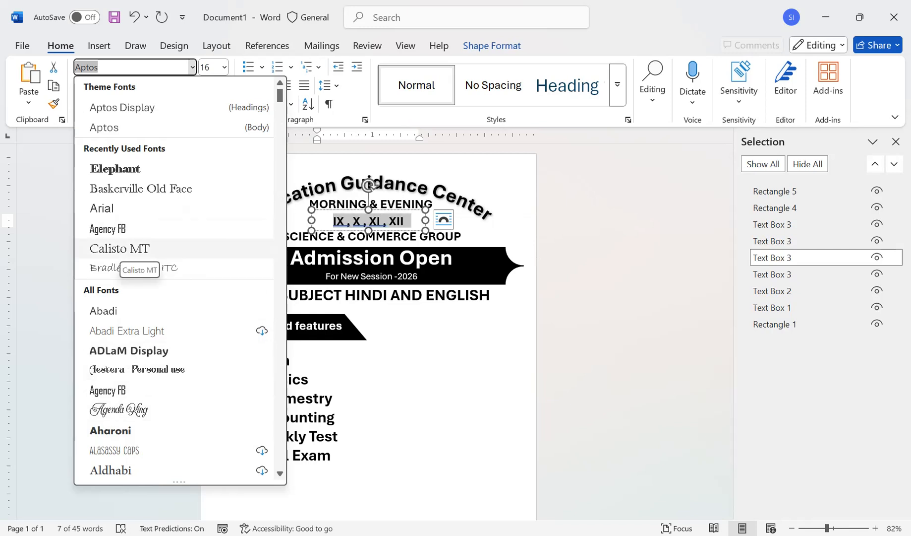
pyautogui.click(115, 168)
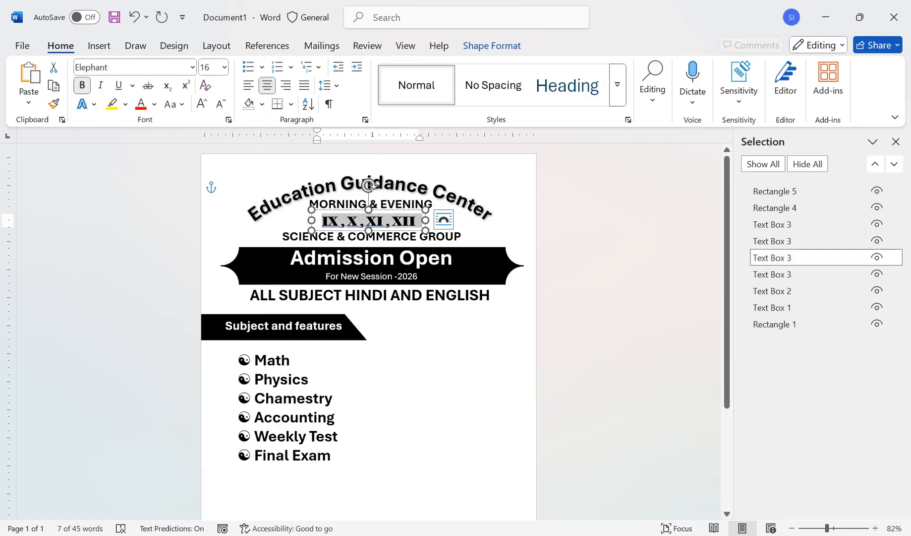
pyautogui.click(460, 329)
# Set the font of the "IX , X , XI , XII" class line to Amasis MT Pro Black.
pyautogui.click(376, 221)
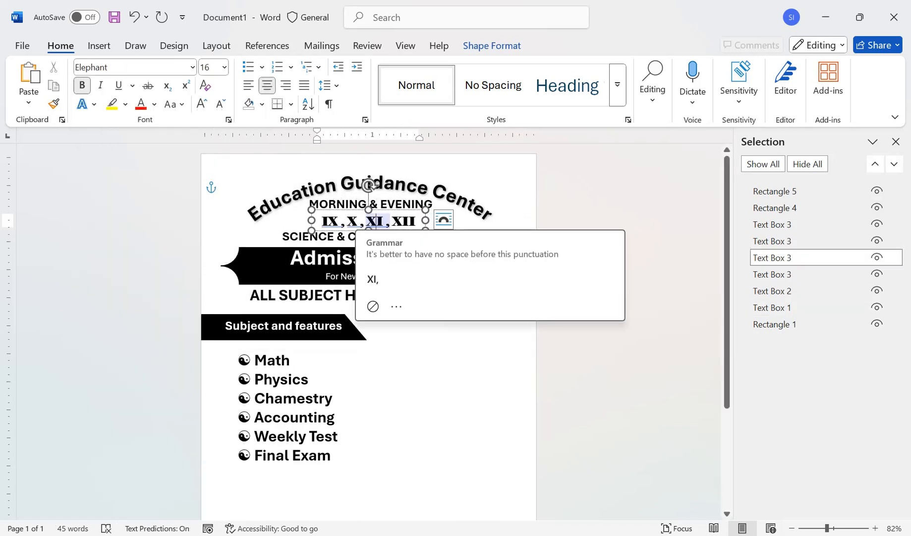
pyautogui.tripleClick(377, 221)
pyautogui.click(192, 67)
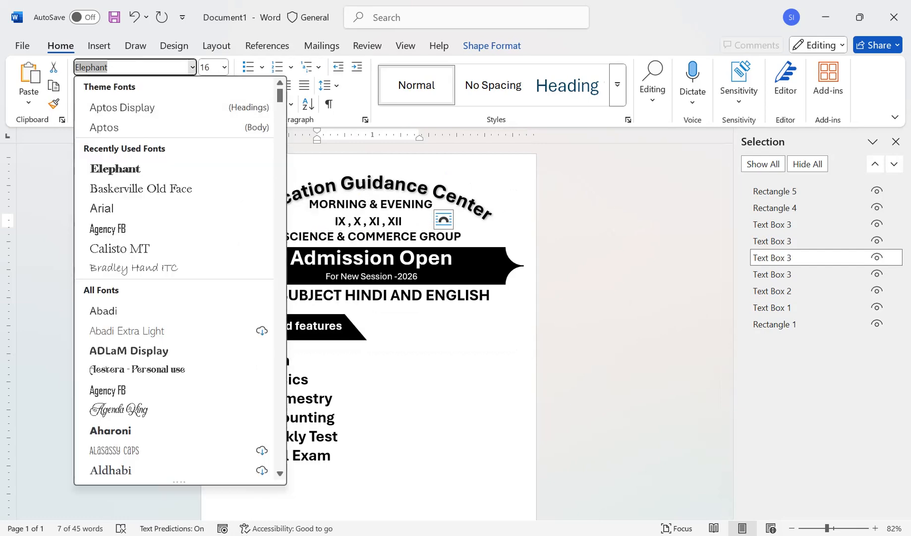
pyautogui.scroll(-3, 173, 278)
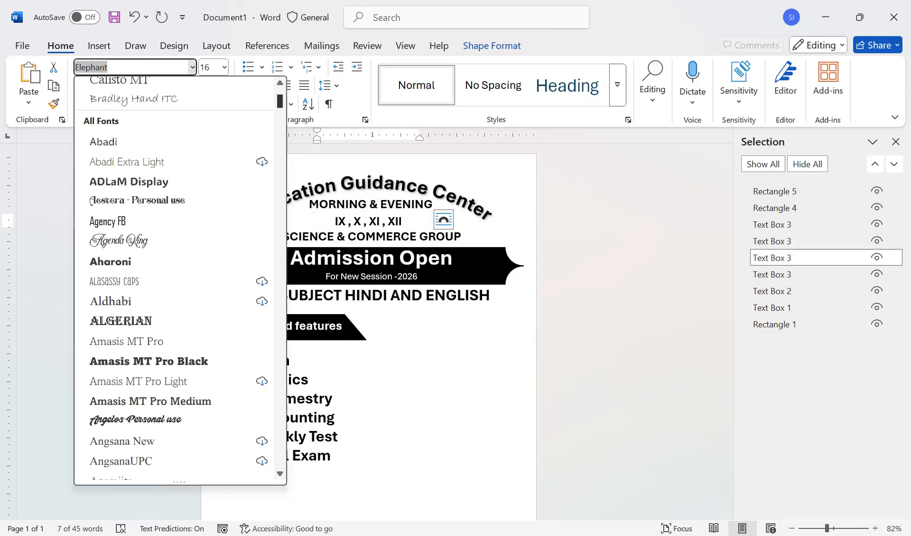
pyautogui.scroll(-1, 173, 377)
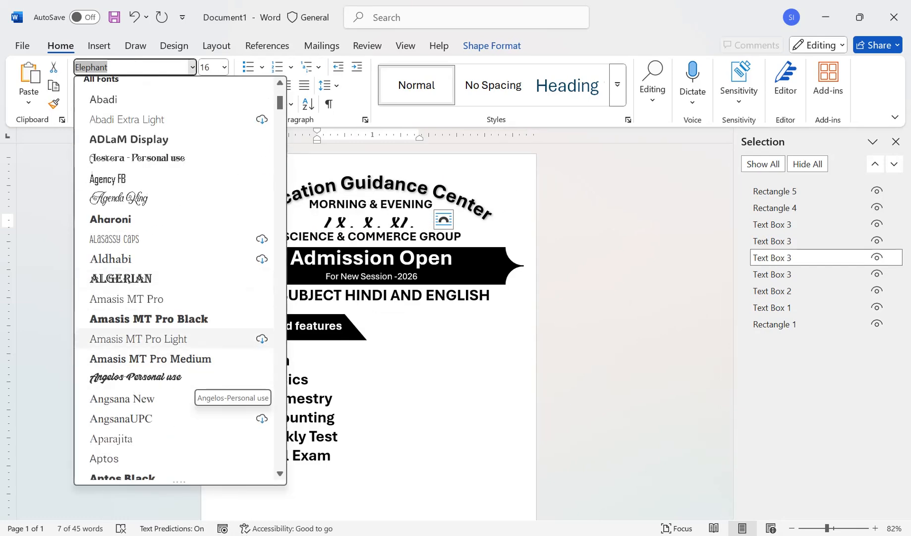
pyautogui.click(198, 320)
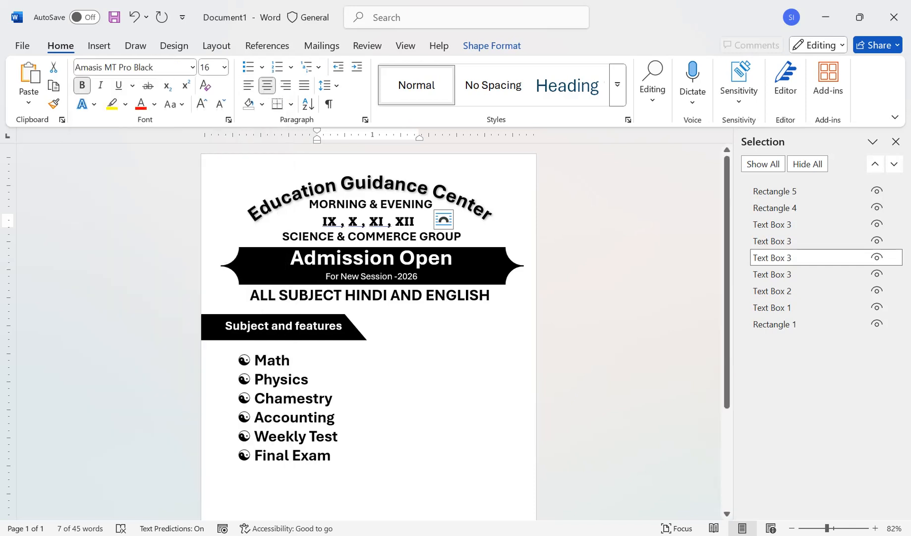
pyautogui.click(228, 187)
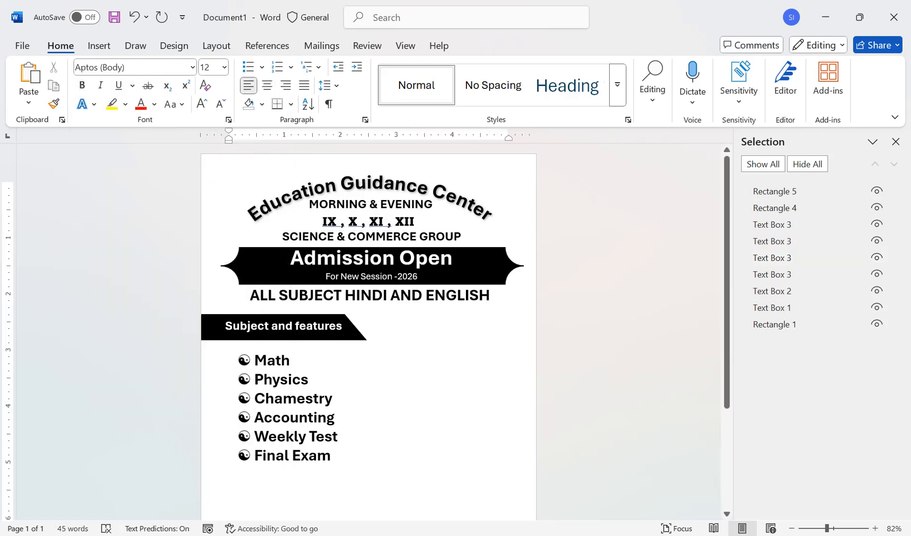
# Move the "ALL SUBJECT HINDI AND ENGLISH" text box slightly down, away from the banner.
pyautogui.click(387, 295)
pyautogui.moveTo(397, 310); pyautogui.dragTo(397, 315)
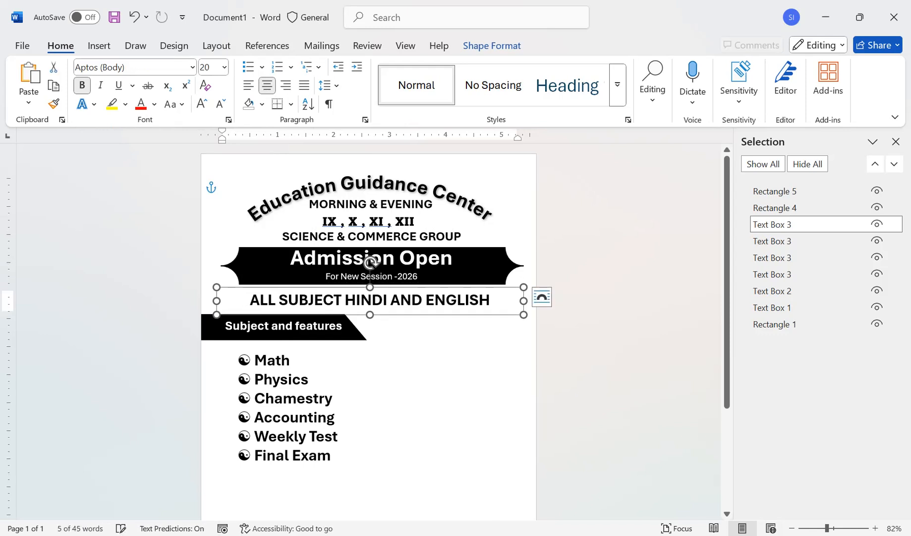
# Insert the stored picture of two students giving thumbs-up and set its text wrapping to In Front of Text.
pyautogui.press('Escape')
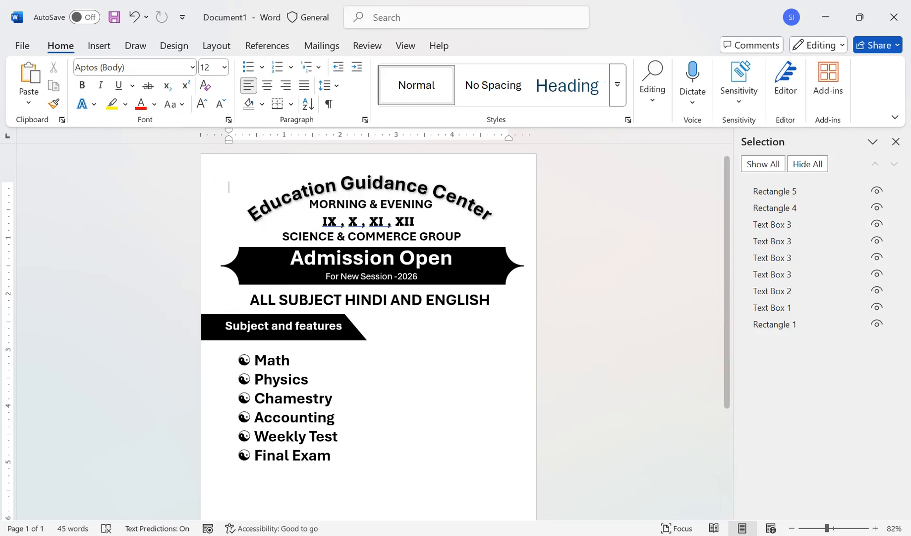
pyautogui.click(99, 45)
pyautogui.click(156, 84)
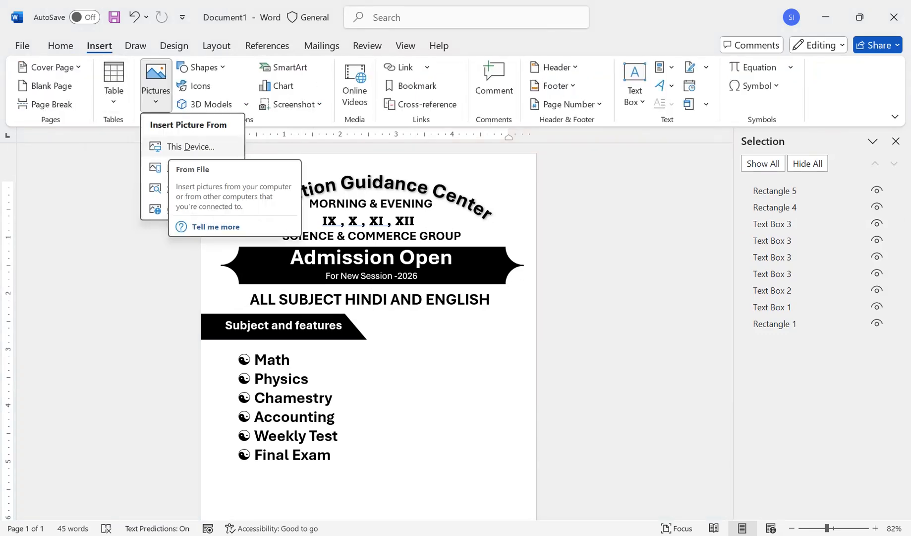
pyautogui.click(191, 146)
pyautogui.scroll(-1, 396, 223)
pyautogui.scroll(-2, 472, 278)
pyautogui.click(472, 278)
pyautogui.click(557, 400)
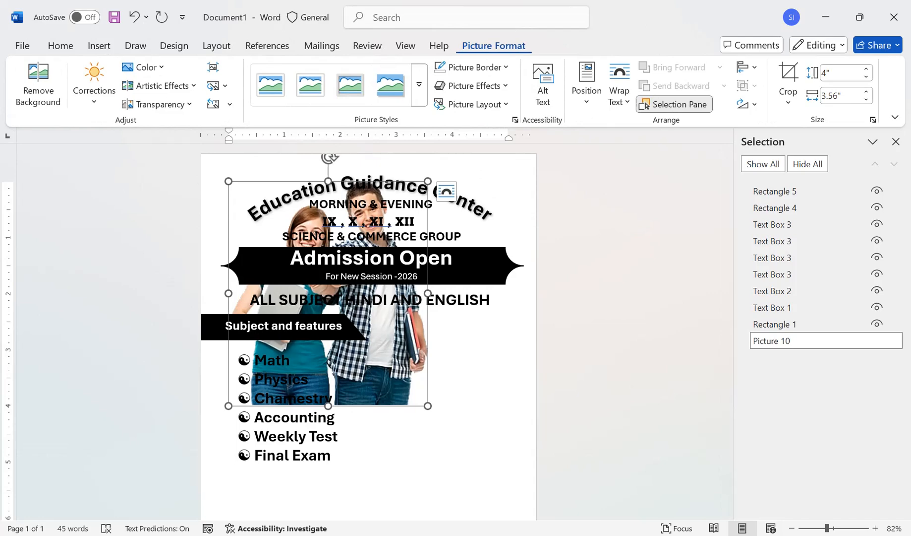
pyautogui.click(619, 91)
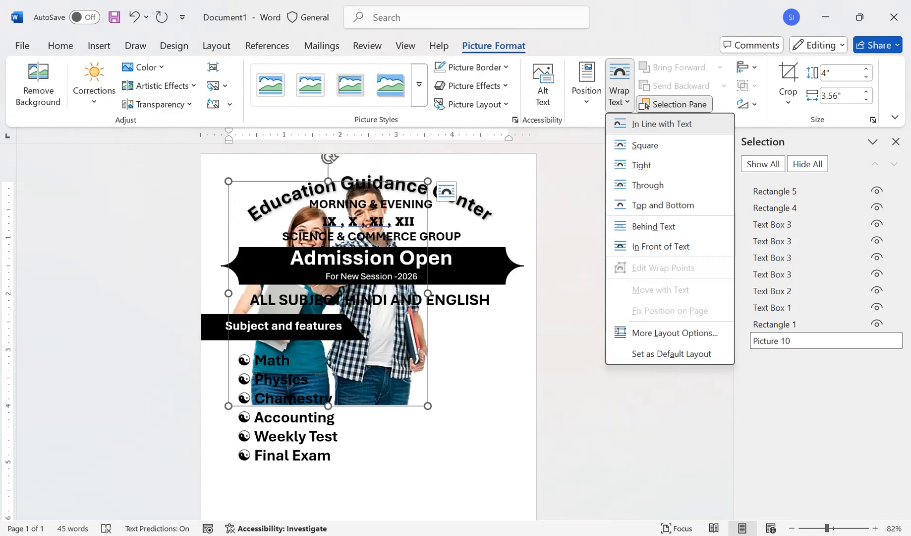
pyautogui.click(661, 246)
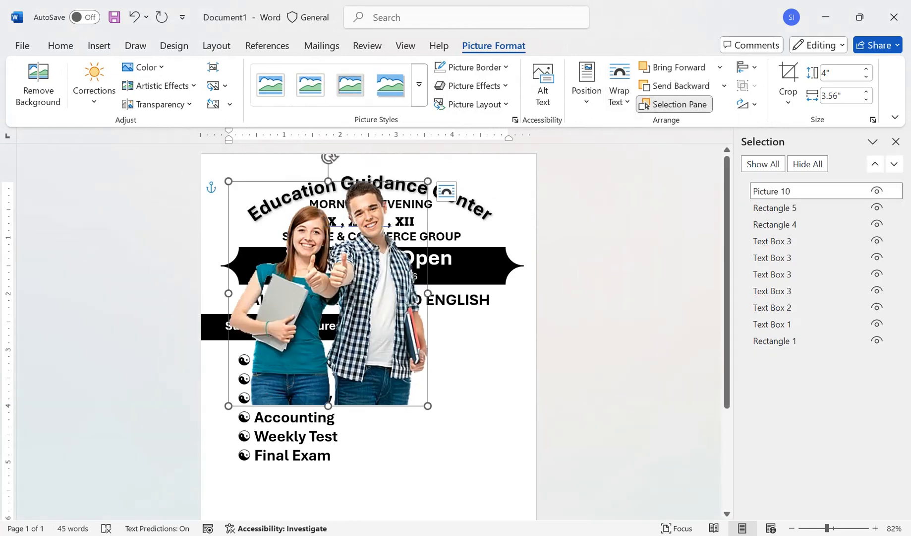
# Shrink the student picture to about 2.59 by 2.92 inches and place it beside the bulleted subject list.
pyautogui.moveTo(428, 405); pyautogui.dragTo(374, 344)
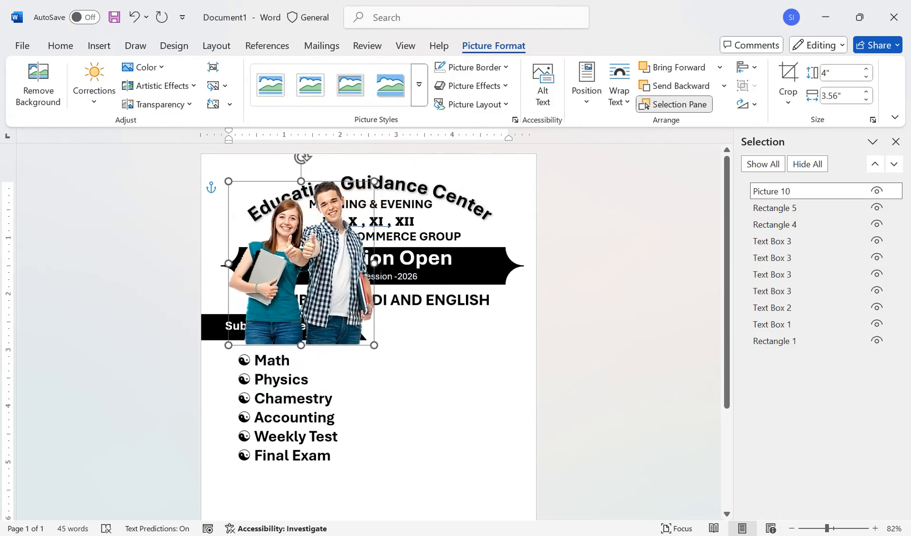
pyautogui.moveTo(297, 268); pyautogui.dragTo(432, 397)
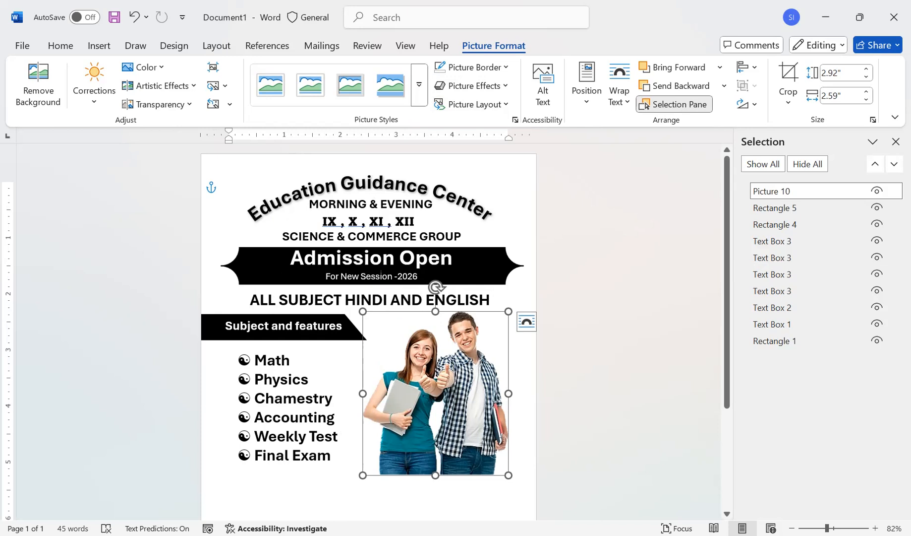
# Recolor the student picture in grayscale and enlarge it to about 2.78 inches wide by 3.13 inches high.
pyautogui.click(143, 67)
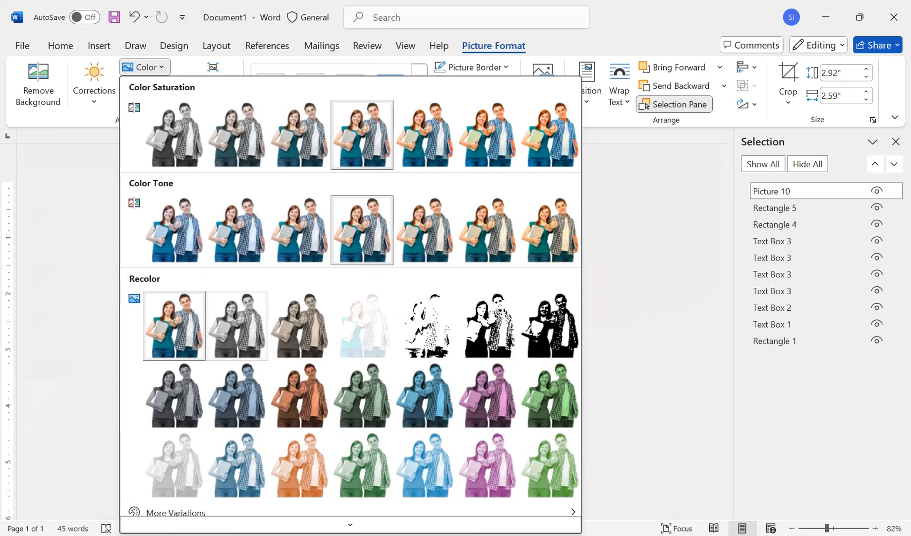
pyautogui.click(225, 357)
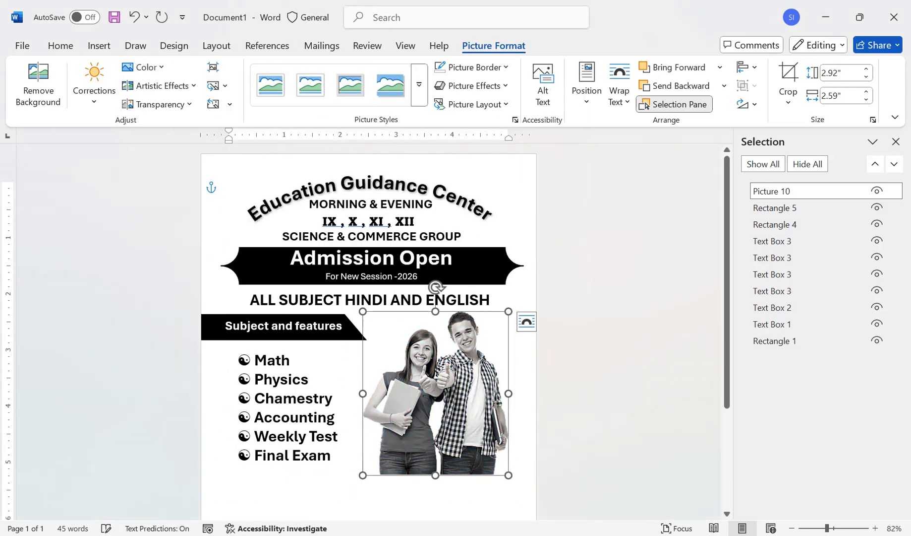
pyautogui.click(229, 188)
pyautogui.click(435, 393)
pyautogui.moveTo(508, 475)
pyautogui.mouseDown()
pyautogui.moveTo(529, 483)
pyautogui.moveTo(518, 486)
pyautogui.mouseUp()
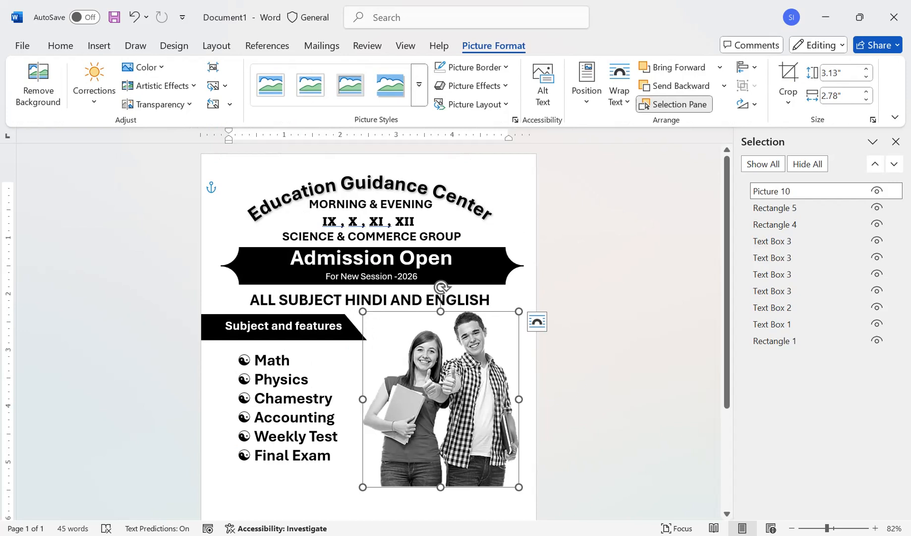
pyautogui.click(474, 85)
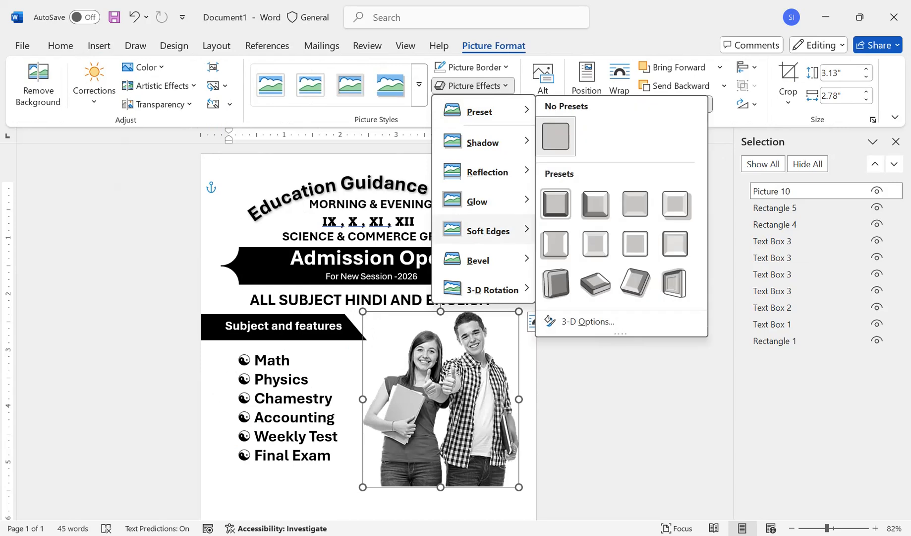
pyautogui.moveTo(489, 231)
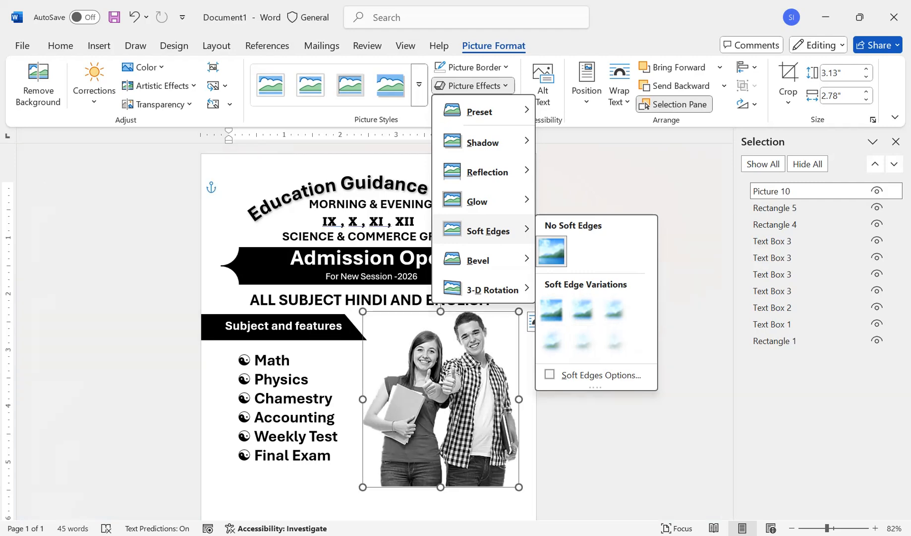
pyautogui.press('Escape')
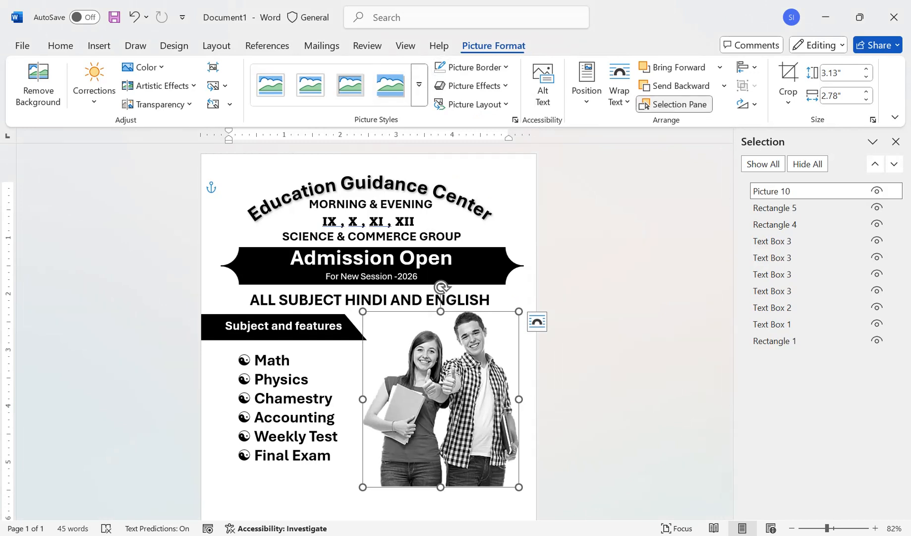
# Crop the lower part of the student picture so its height is about 2.42 inches.
pyautogui.click(788, 97)
pyautogui.click(810, 124)
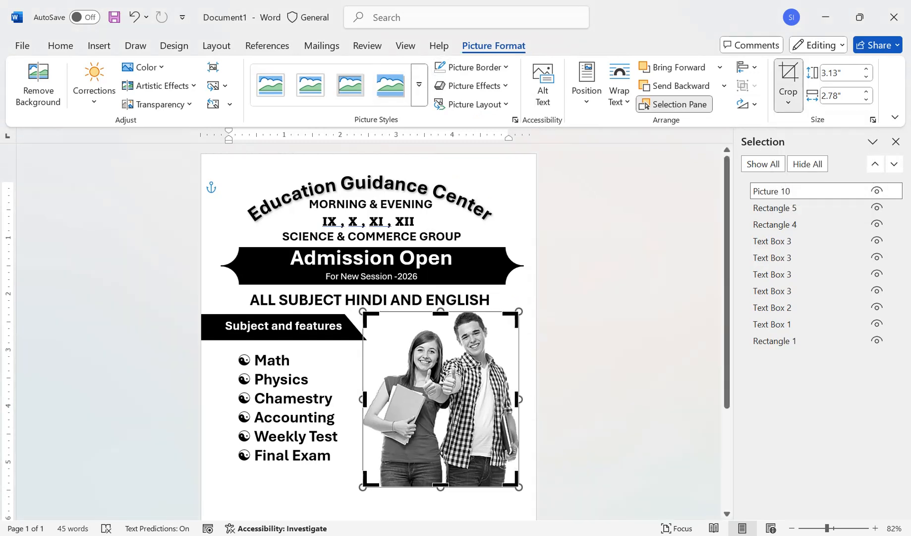
pyautogui.moveTo(440, 485); pyautogui.dragTo(440, 445)
pyautogui.click(588, 396)
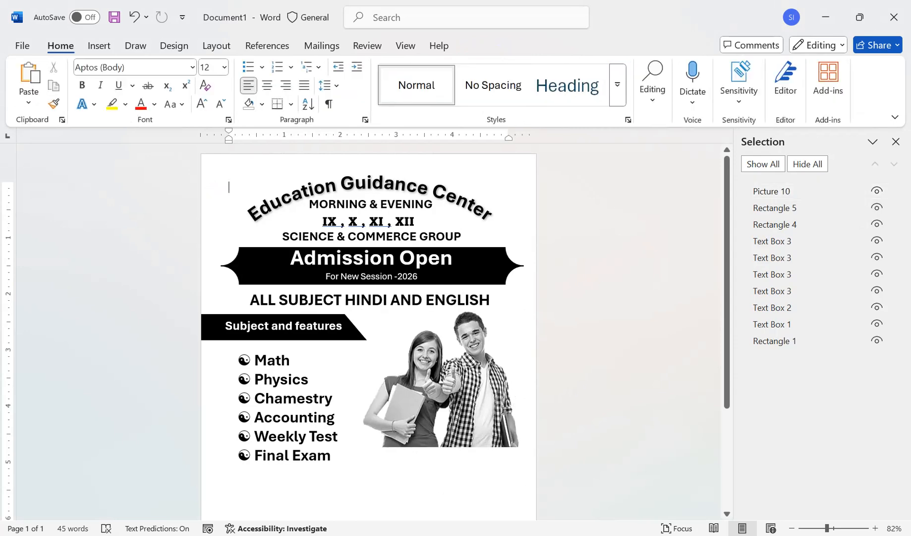
# Enlarge the cropped student picture to about 2.94 by 2.77 inches and position it beside the bulleted list.
pyautogui.click(442, 387)
pyautogui.click(361, 450)
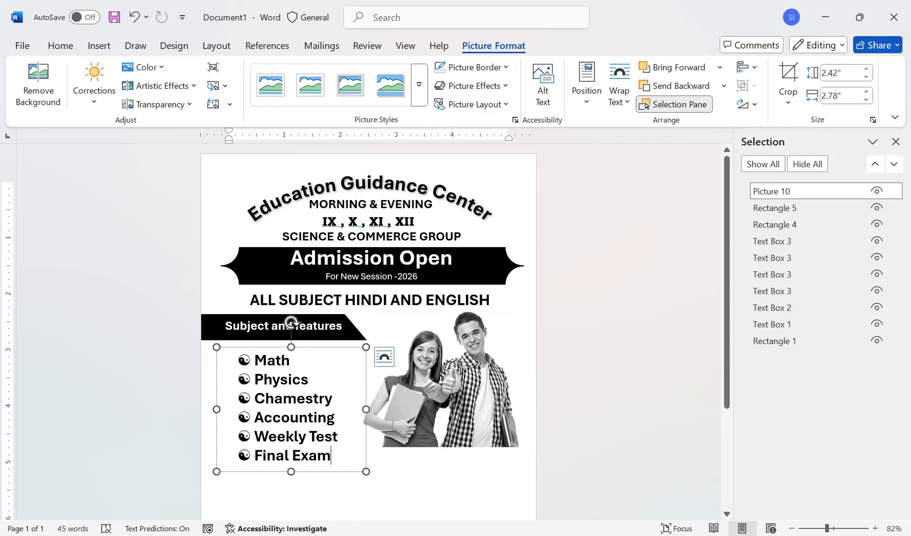
pyautogui.click(412, 411)
pyautogui.moveTo(363, 447); pyautogui.dragTo(353, 454)
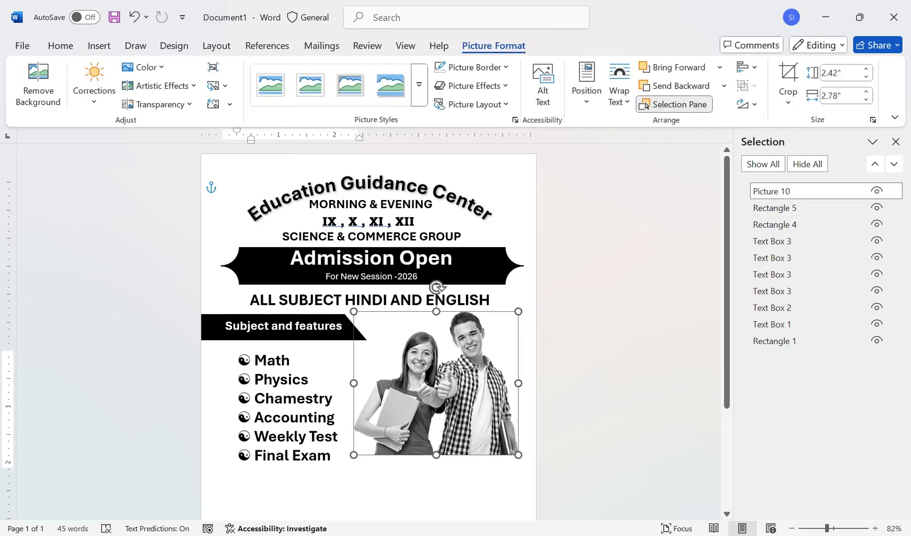
pyautogui.moveTo(436, 454); pyautogui.dragTo(437, 466)
pyautogui.moveTo(437, 390); pyautogui.dragTo(436, 396)
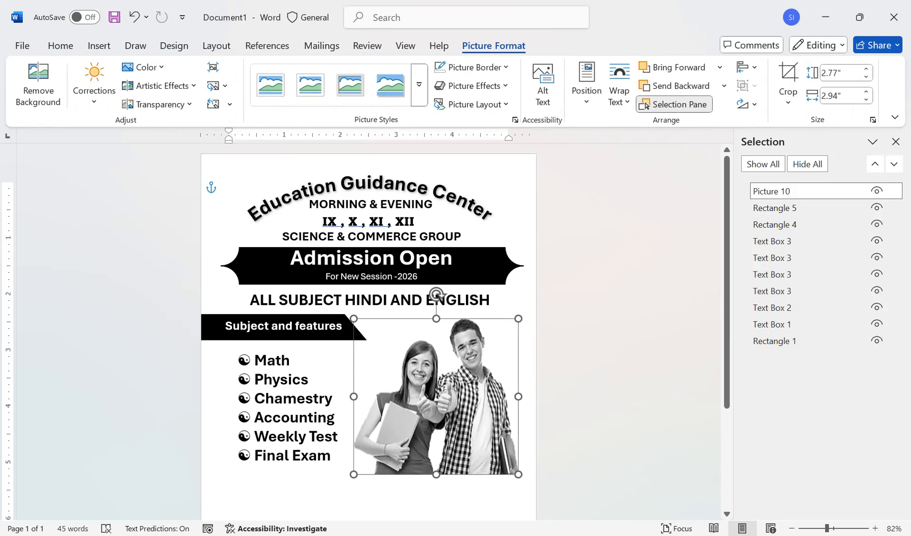
pyautogui.click(229, 187)
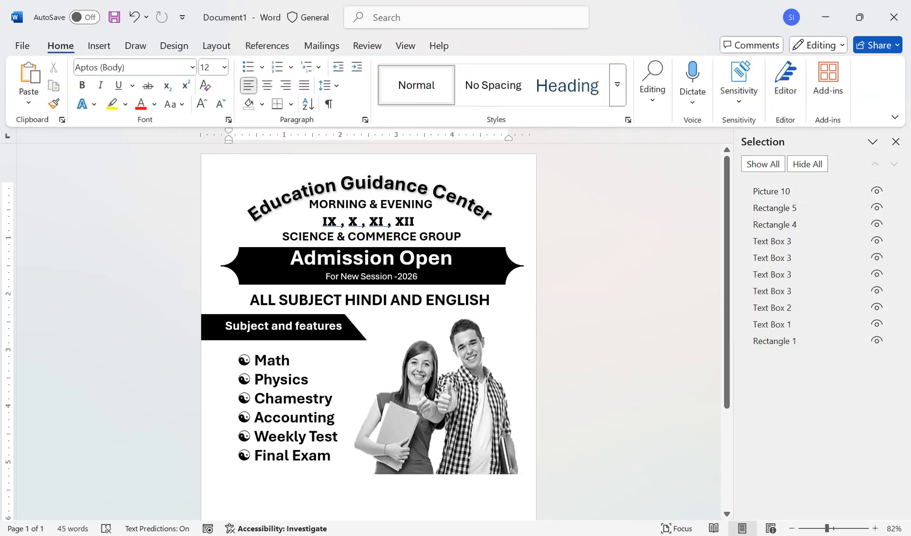
pyautogui.press('F7')
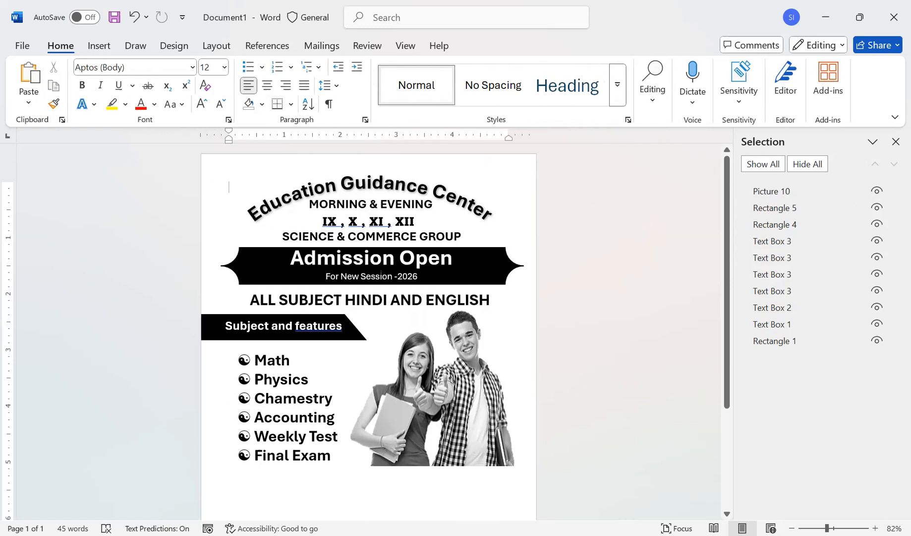
# Apply a light gray glow effect to the student picture.
pyautogui.click(432, 377)
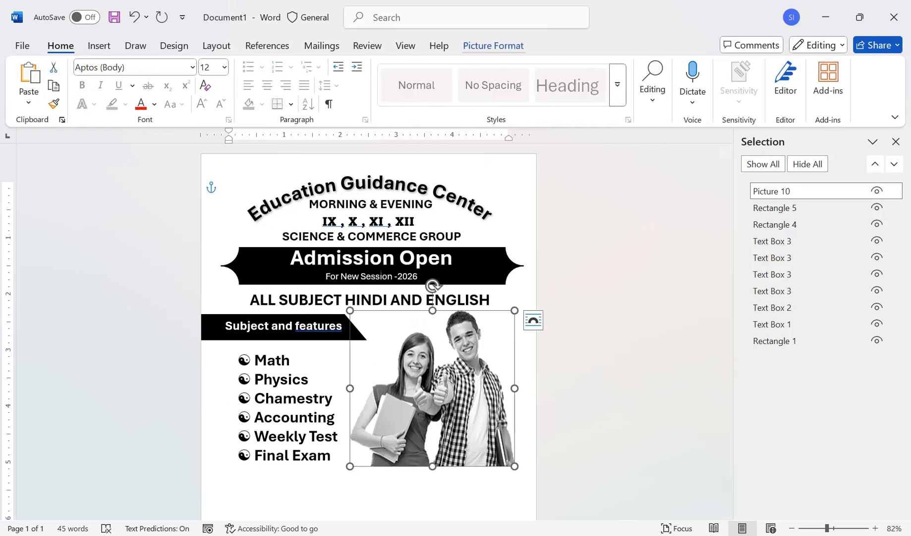
pyautogui.click(493, 45)
pyautogui.click(474, 85)
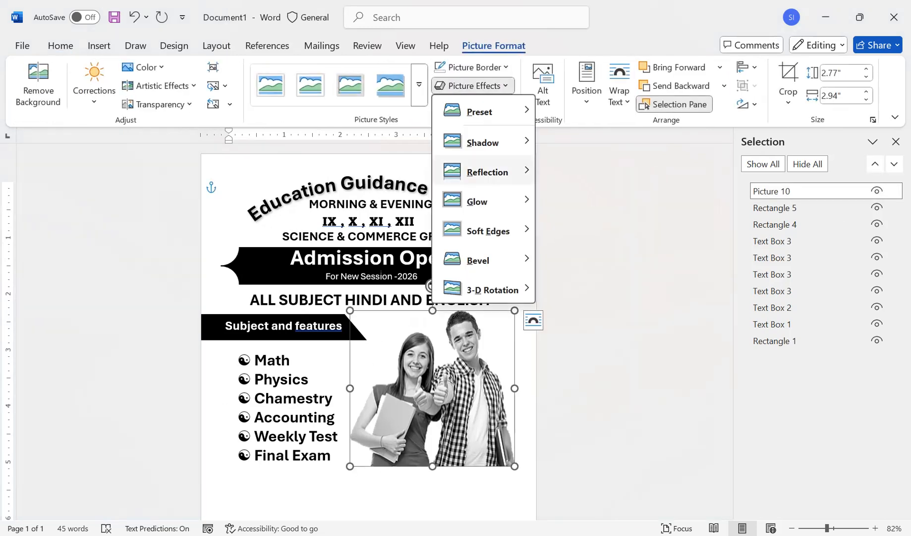
pyautogui.moveTo(488, 172)
pyautogui.moveTo(477, 201)
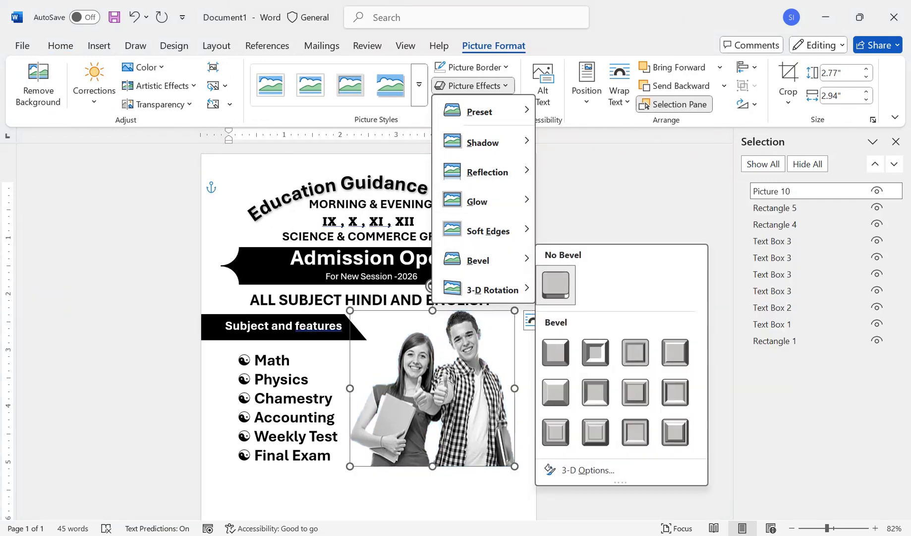
pyautogui.click(392, 86)
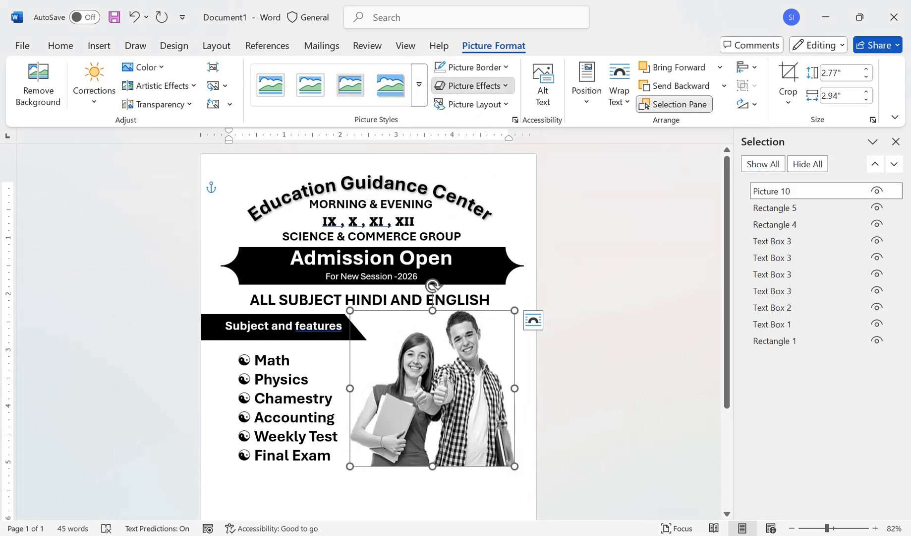
pyautogui.click(474, 85)
pyautogui.moveTo(479, 201)
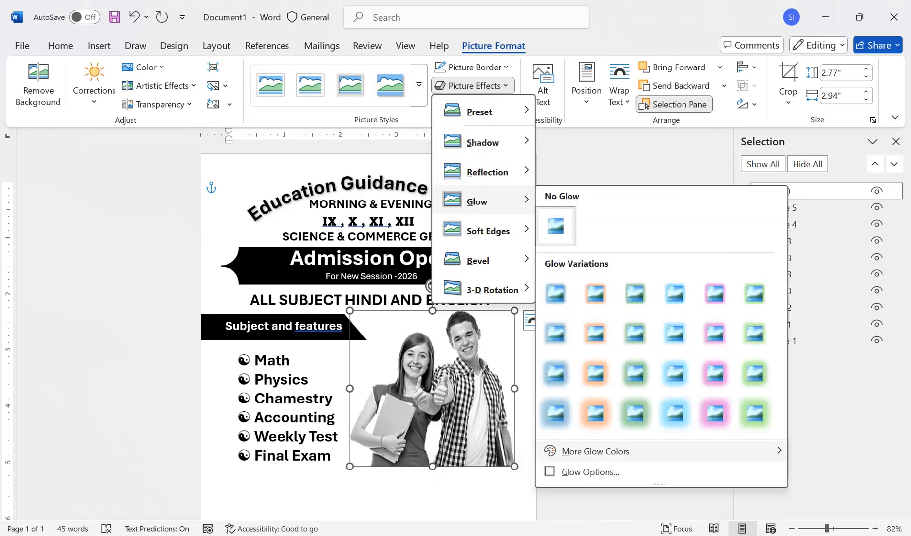
pyautogui.moveTo(595, 450)
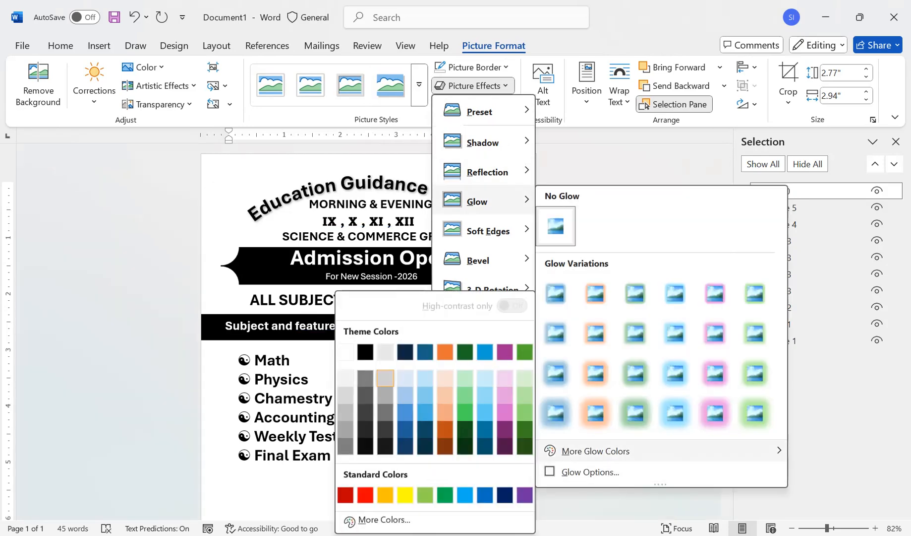
pyautogui.click(385, 378)
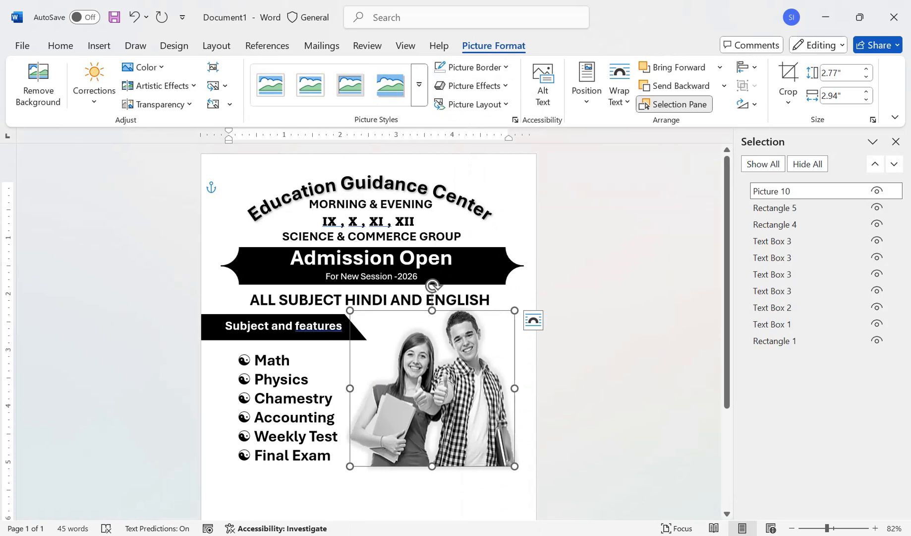
pyautogui.press('Escape')
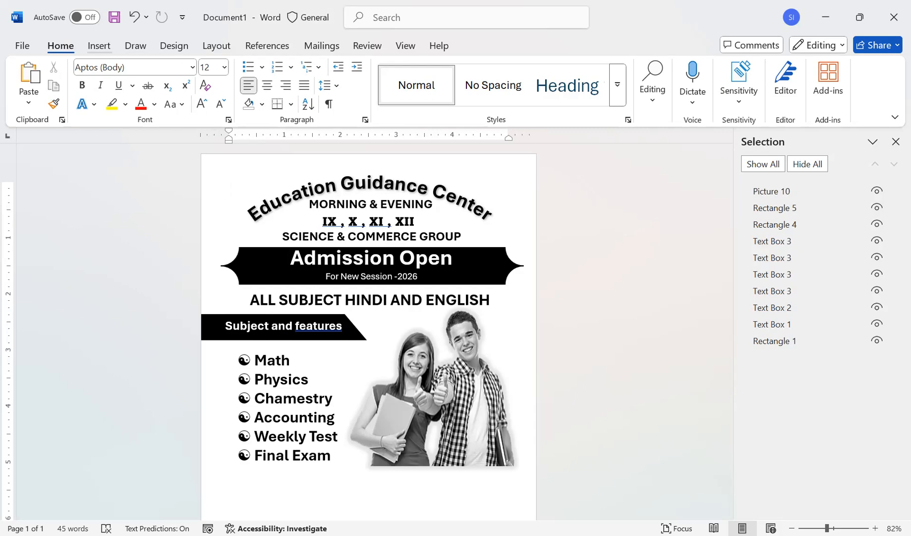
# Draw a white oval without outline, about 2.92 inches wide and 0.56 inch high, across the student picture's lower edge.
pyautogui.click(99, 45)
pyautogui.click(201, 67)
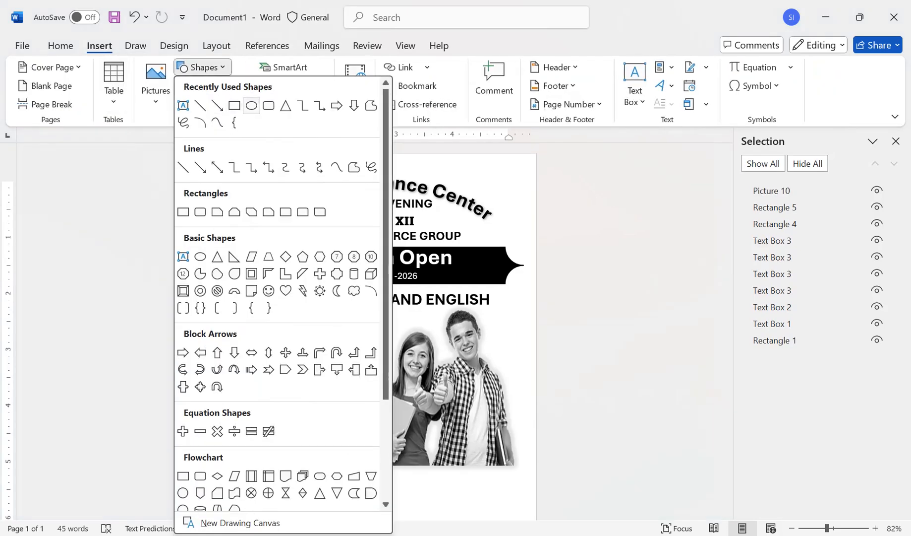
pyautogui.click(251, 105)
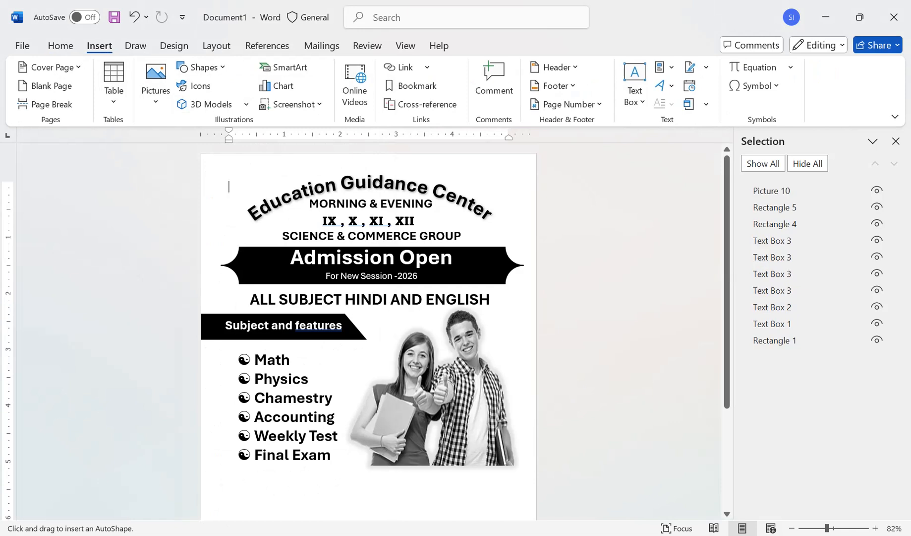
pyautogui.moveTo(361, 453); pyautogui.dragTo(527, 485)
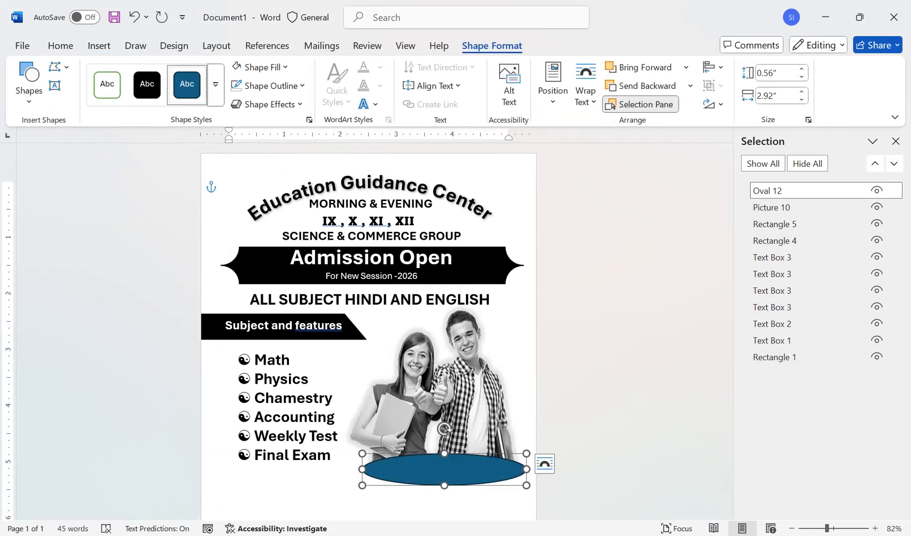
pyautogui.click(259, 67)
pyautogui.click(239, 137)
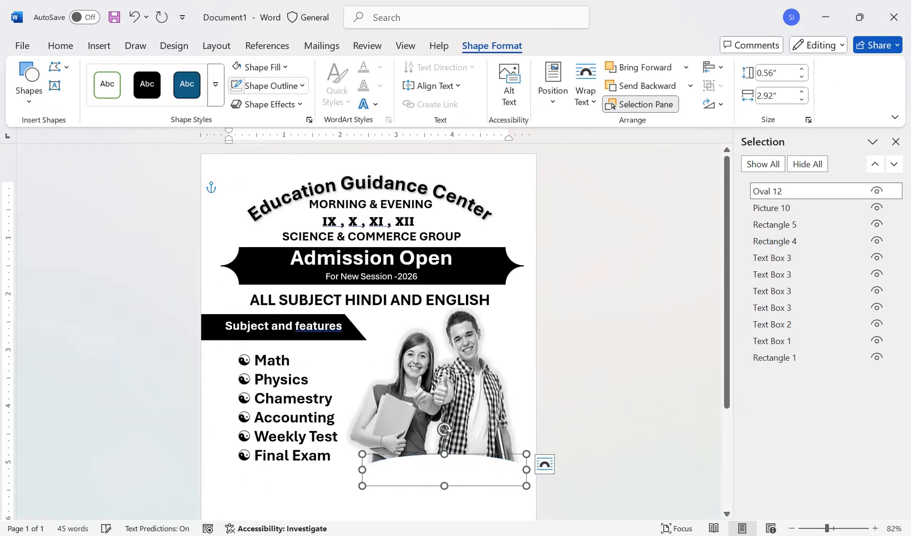
# Reduce the white oval to about 2.74 inches wide and 0.34 inch high at the student picture's lower edge.
pyautogui.moveTo(444, 453); pyautogui.dragTo(444, 461)
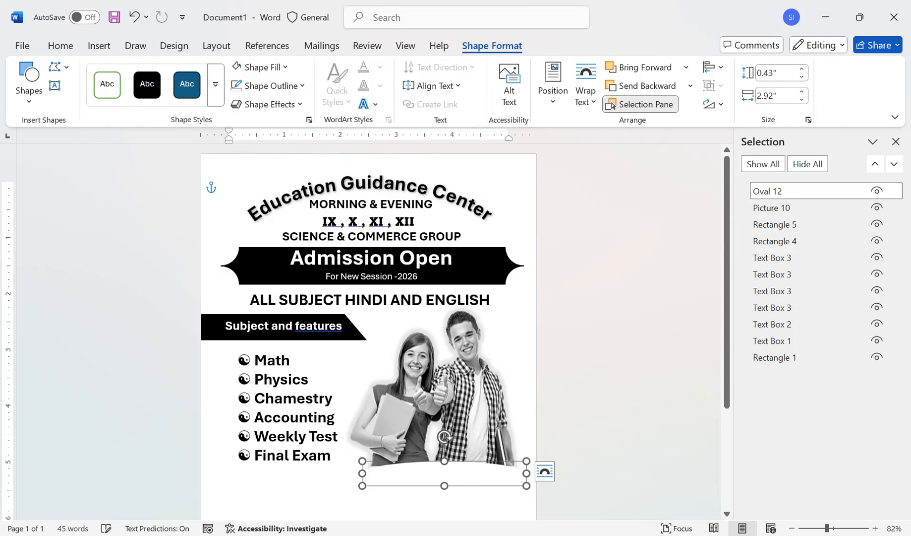
pyautogui.moveTo(363, 473); pyautogui.dragTo(365, 473)
pyautogui.moveTo(527, 473); pyautogui.dragTo(520, 473)
pyautogui.moveTo(442, 485); pyautogui.dragTo(442, 480)
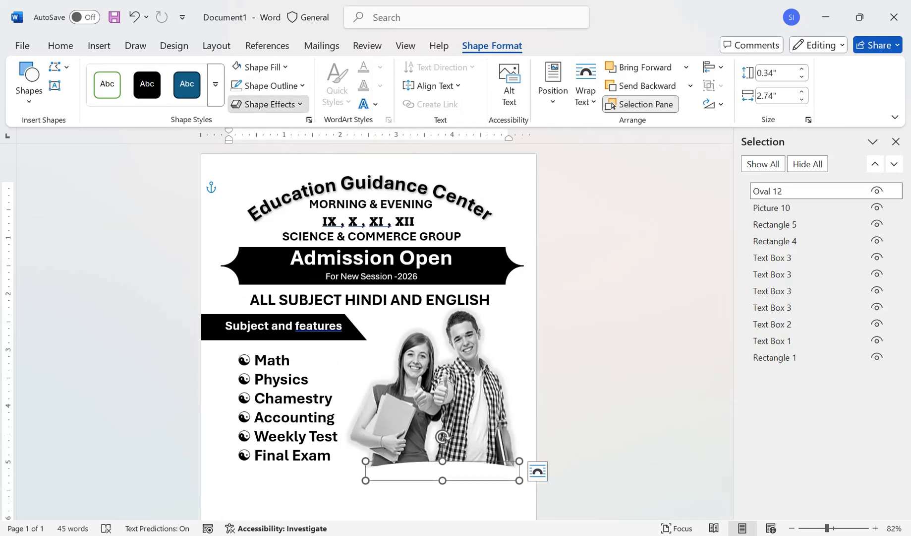
# Apply a white glow to the white oval and increase its height to about 0.4 inch.
pyautogui.click(268, 104)
pyautogui.moveTo(282, 219)
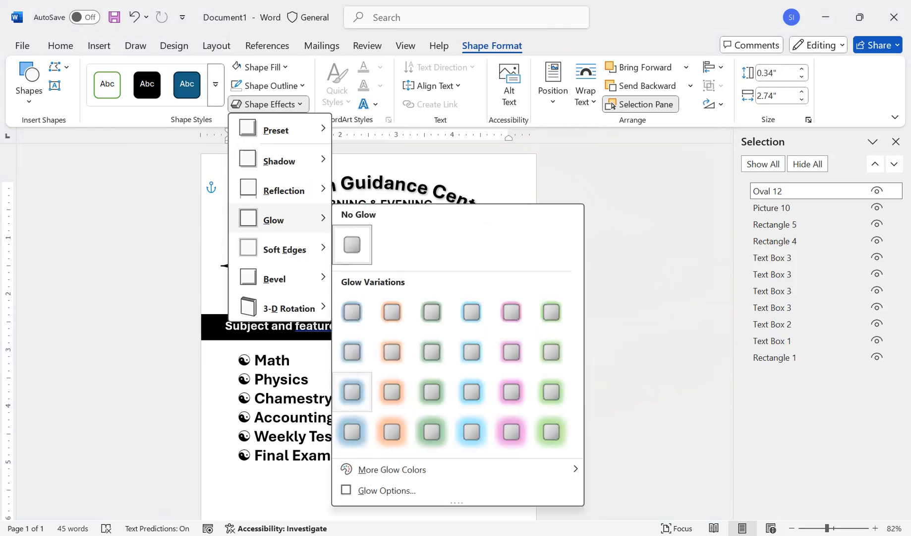
pyautogui.moveTo(392, 469)
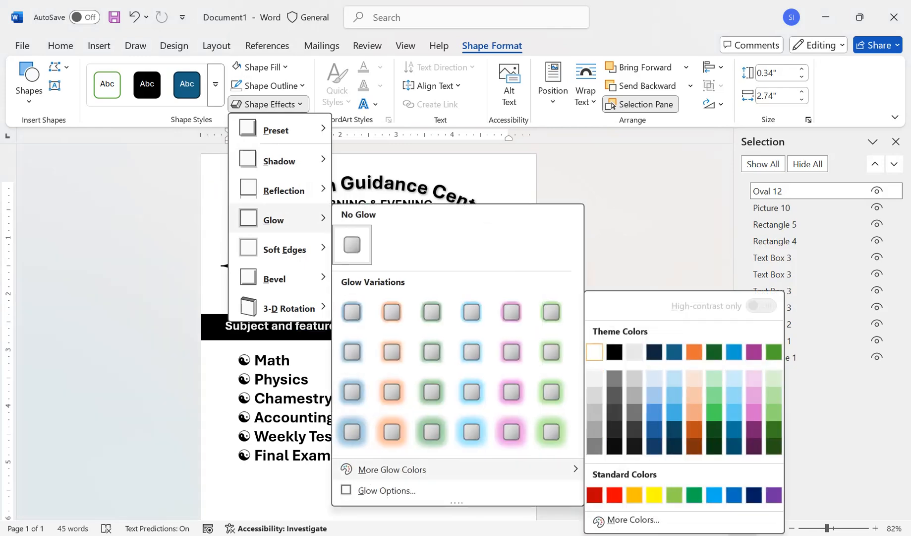
pyautogui.click(595, 352)
pyautogui.moveTo(442, 461); pyautogui.dragTo(442, 461)
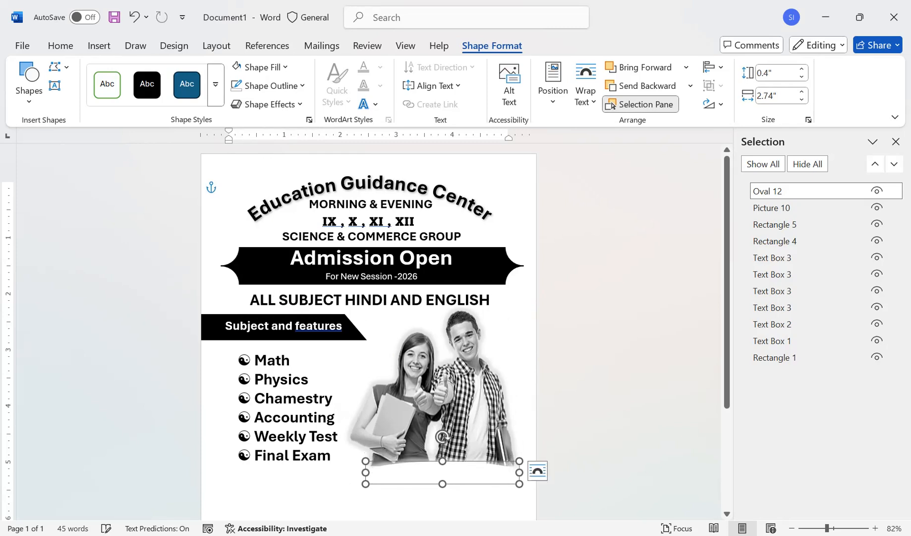
# Set the white oval's fill transparency to 51%.
pyautogui.rightClick(452, 472)
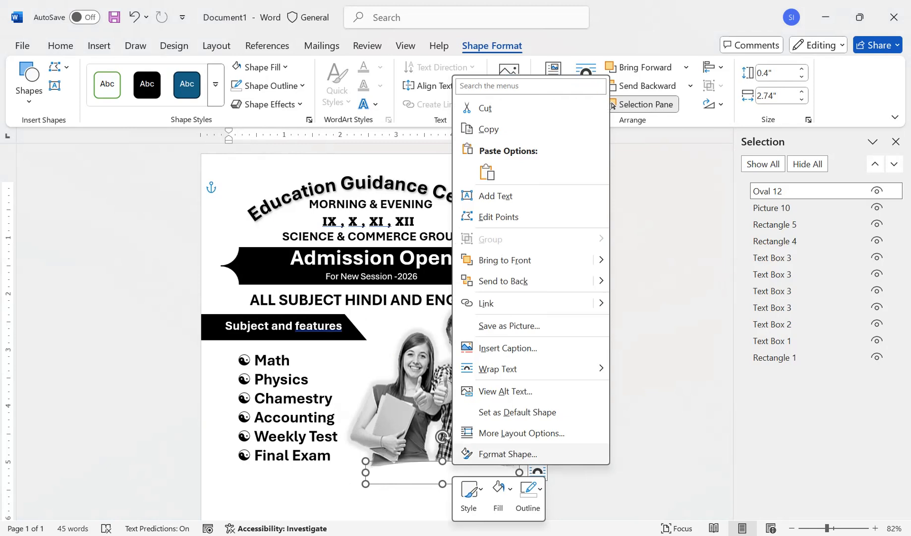
pyautogui.click(508, 453)
pyautogui.moveTo(767, 338); pyautogui.dragTo(782, 338)
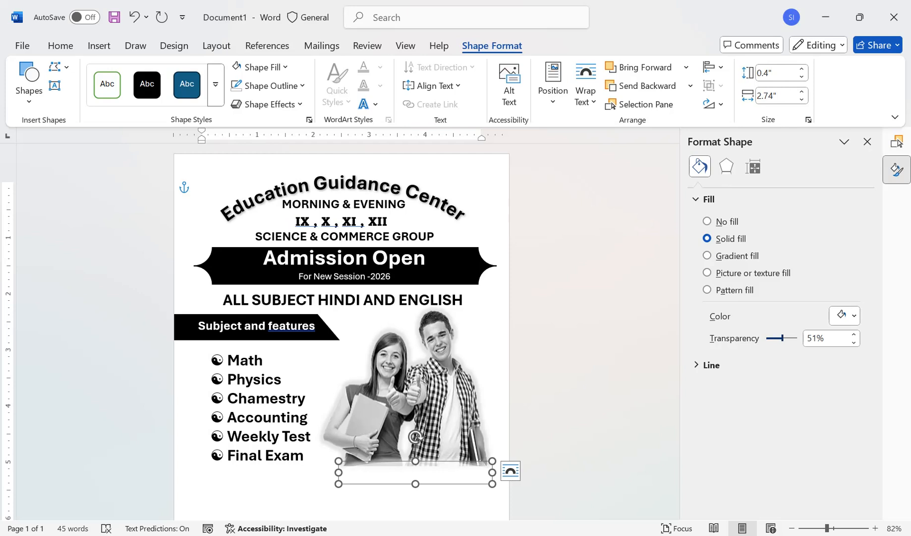
pyautogui.click(868, 141)
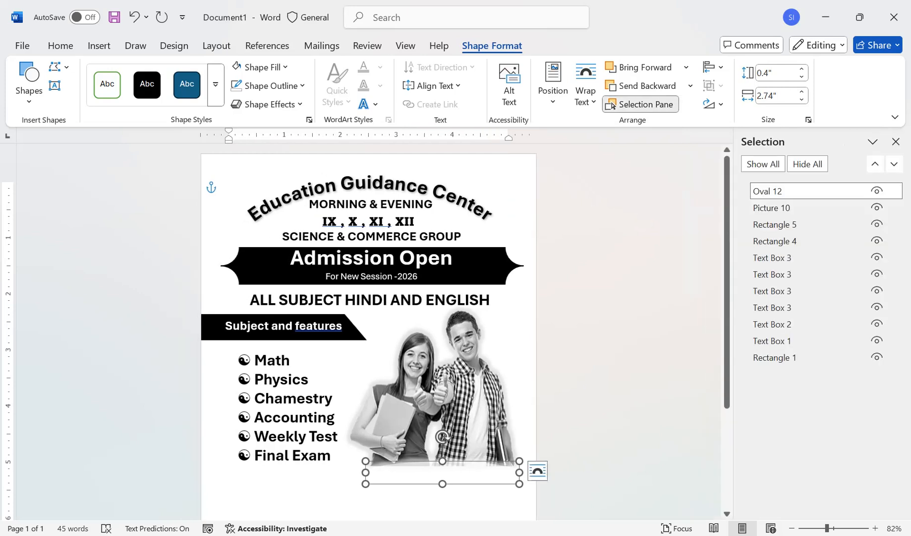
# Nudge the white oval slightly up over the student picture's lower edge and hide the list of page objects.
pyautogui.press('Up')
pyautogui.press('Down')
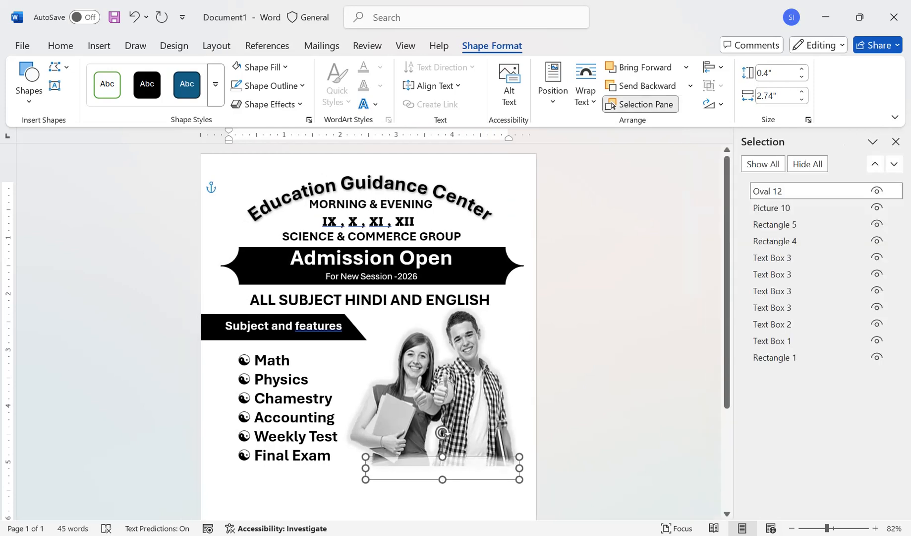
pyautogui.press('Up')
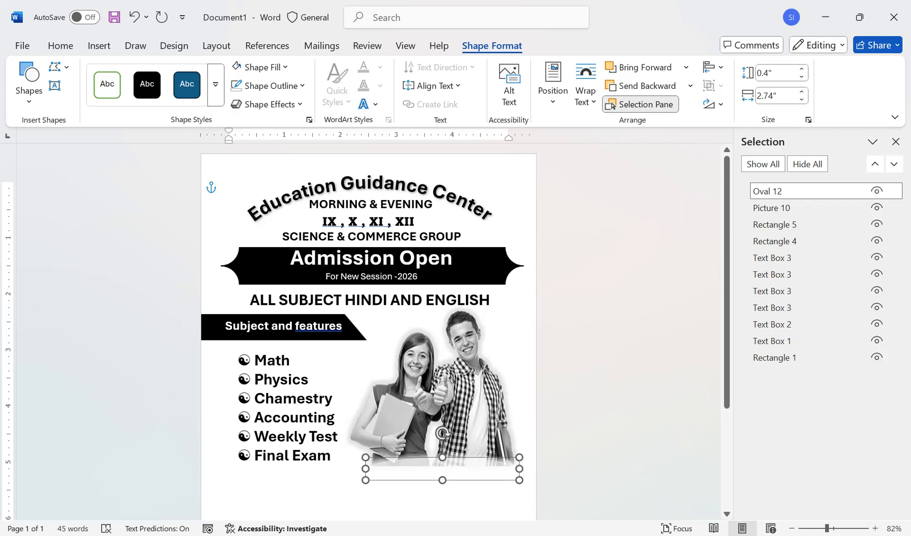
pyautogui.click(896, 142)
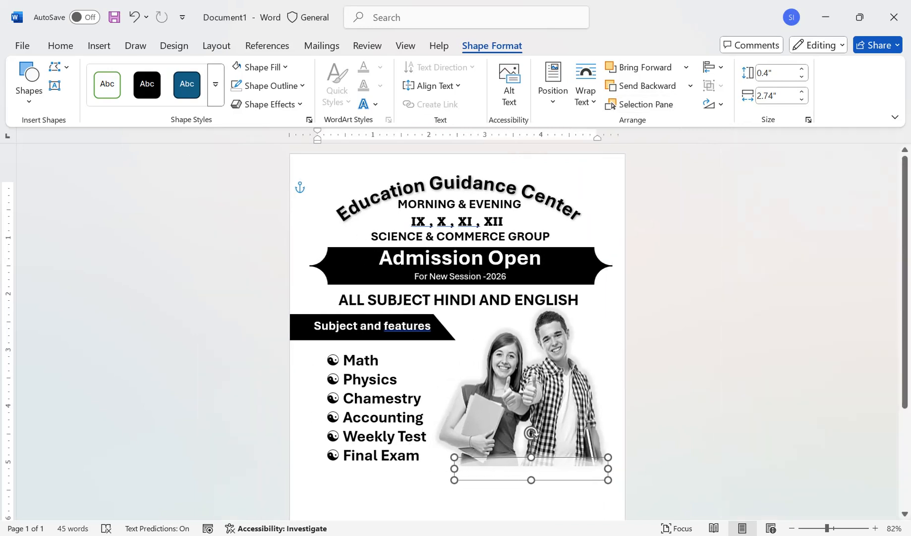
# Set the white oval's fill transparency to 37% and pull its lower edge up slightly.
pyautogui.rightClick(515, 467)
pyautogui.click(570, 450)
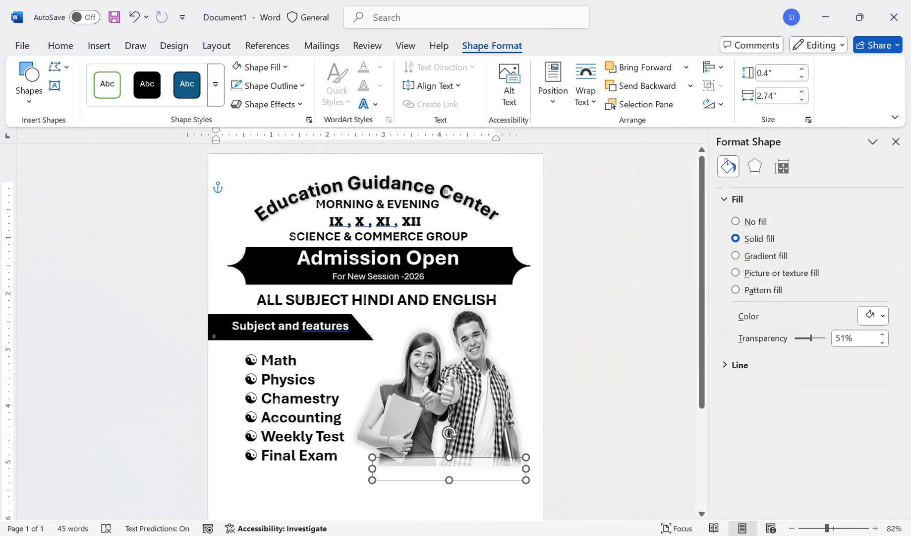
pyautogui.moveTo(810, 338); pyautogui.dragTo(807, 338)
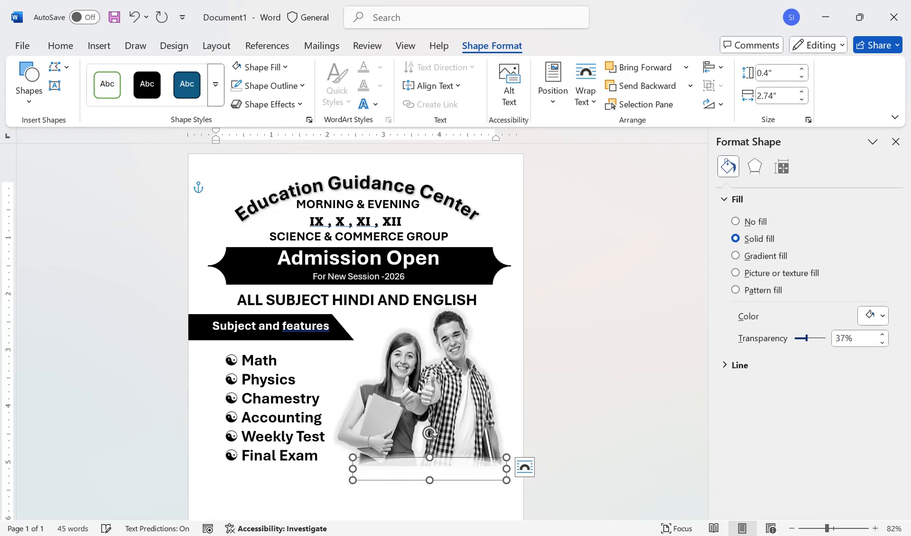
pyautogui.moveTo(430, 480); pyautogui.dragTo(430, 472)
pyautogui.click(217, 187)
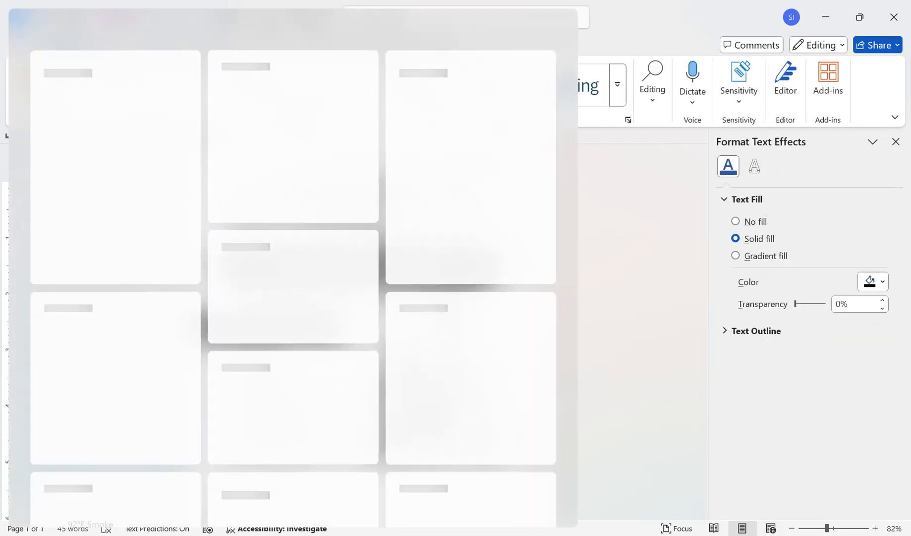
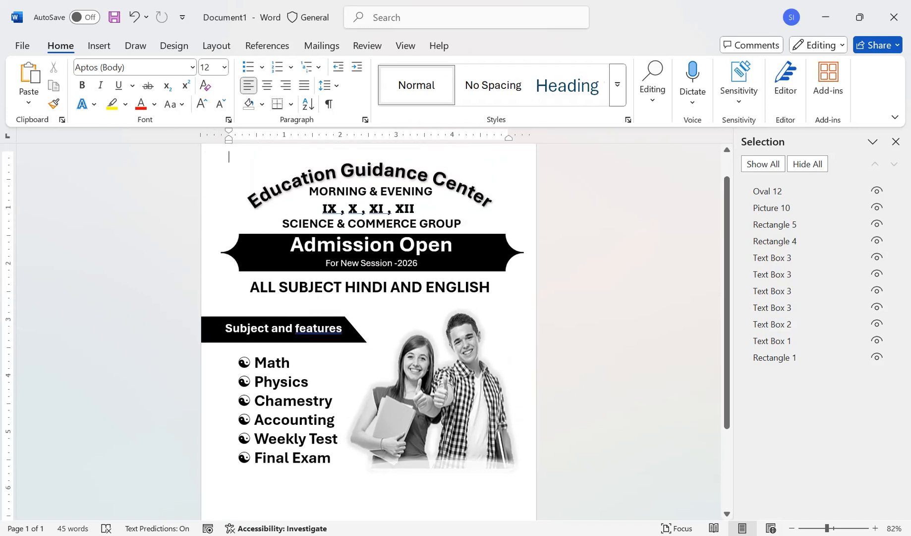
# Draw a rectangle about 5.06 inches wide and 0.52 inch high below the bulleted list and student picture.
pyautogui.click(896, 141)
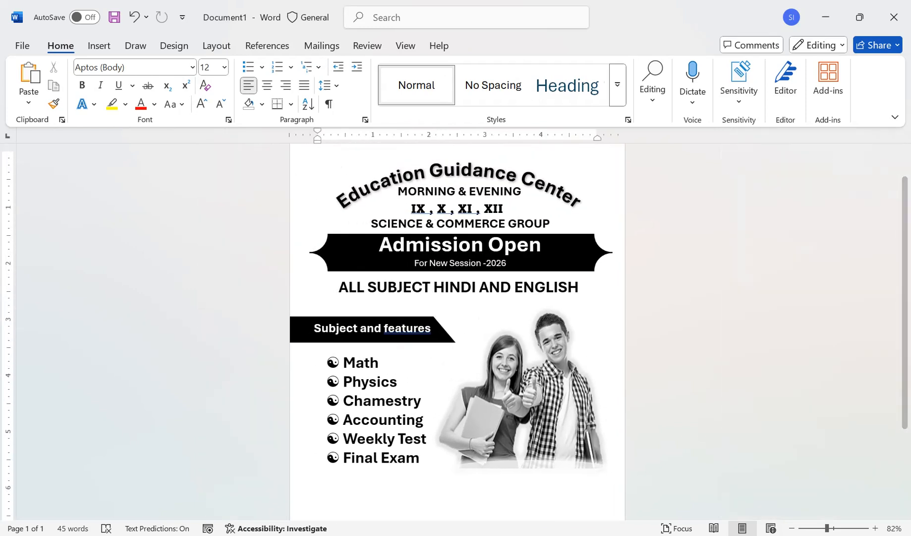
pyautogui.scroll(-3, 457, 328)
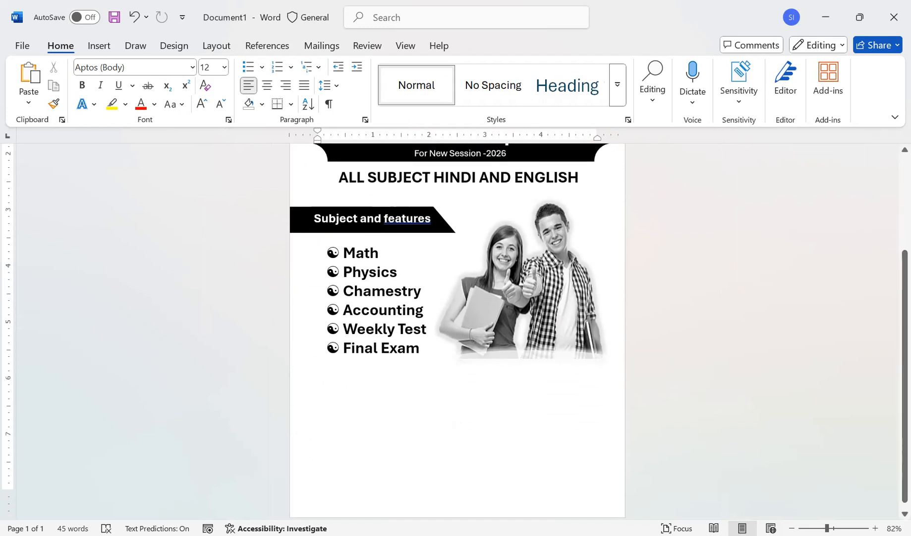
pyautogui.click(99, 46)
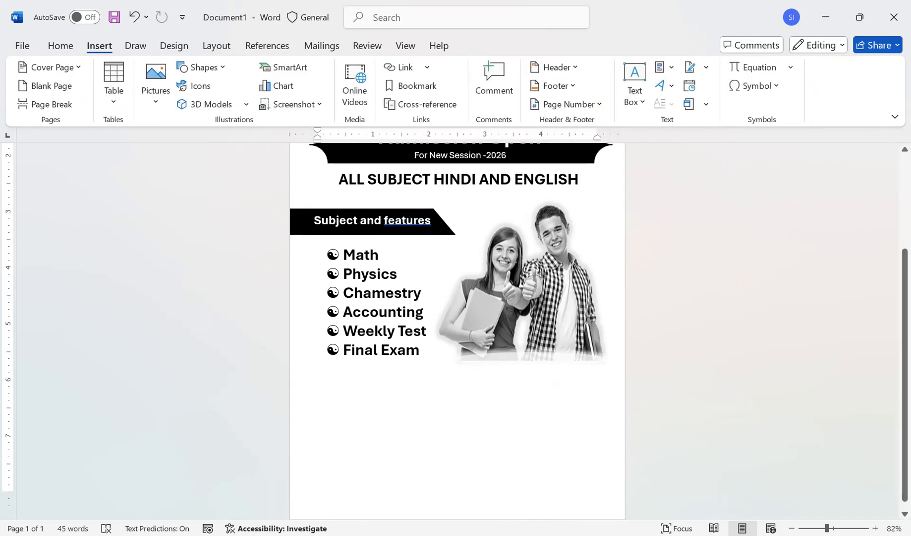
pyautogui.click(201, 67)
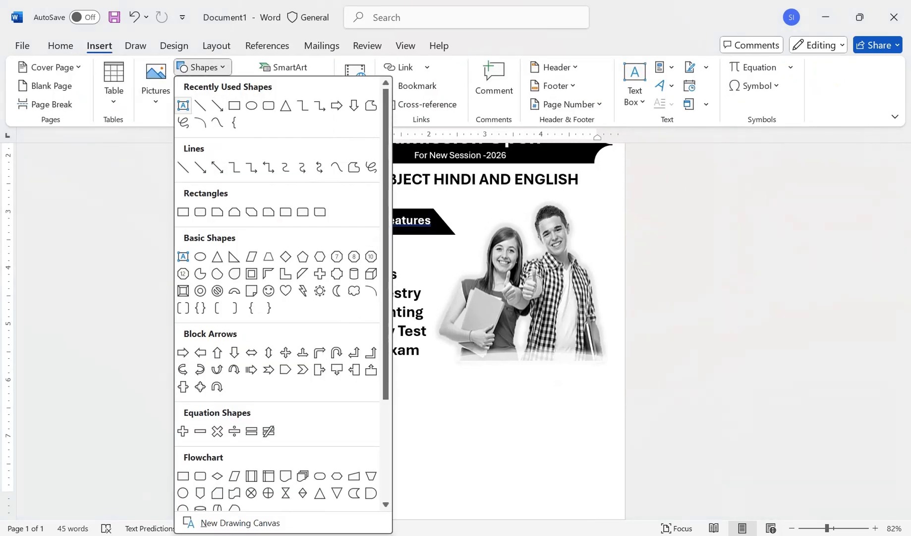
pyautogui.click(234, 105)
pyautogui.moveTo(319, 369); pyautogui.dragTo(603, 398)
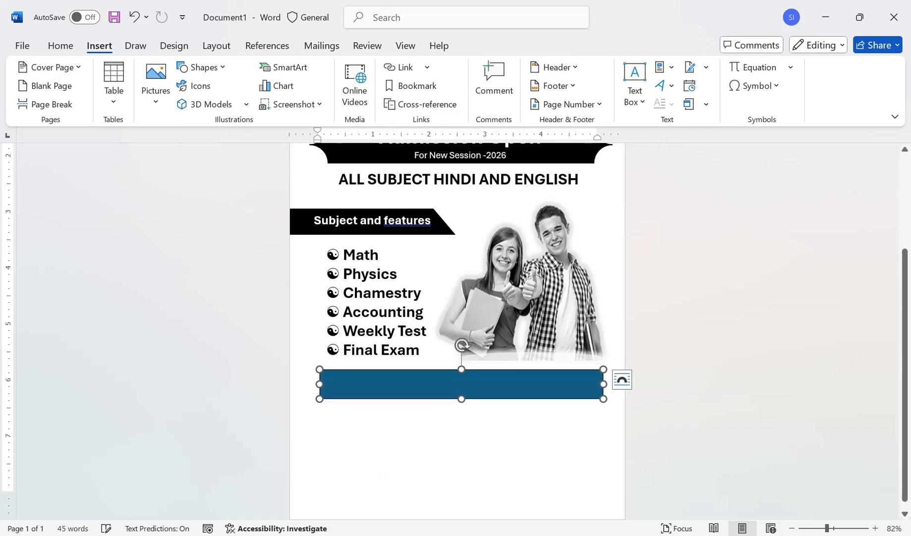
# Enter the text "Computerize accounting" in the new rectangle.
pyautogui.write('compu')
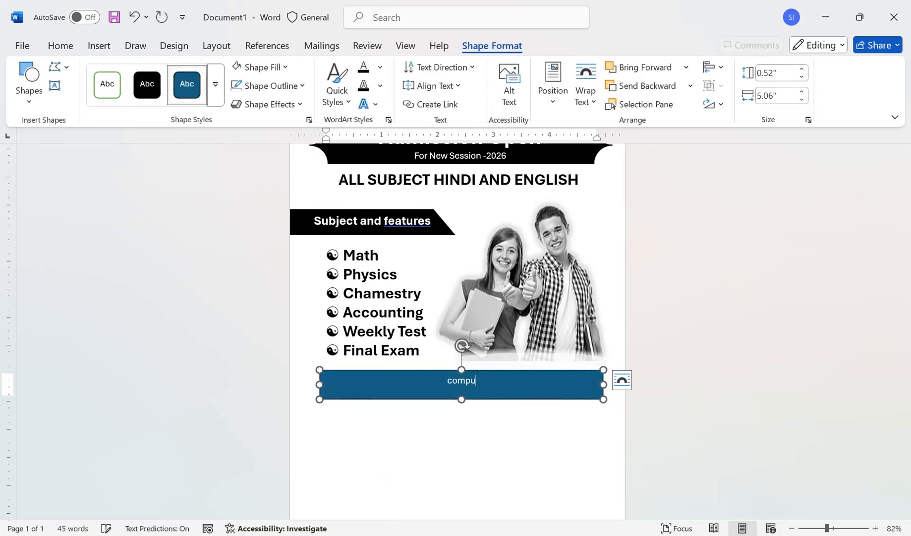
pyautogui.write('tri')
pyautogui.press('BackSpace')
pyautogui.write('erize accounting')
# Apply the solid black shape style to the rectangle and make its text bold and uppercase.
pyautogui.hotkey('ctrl', 'a')
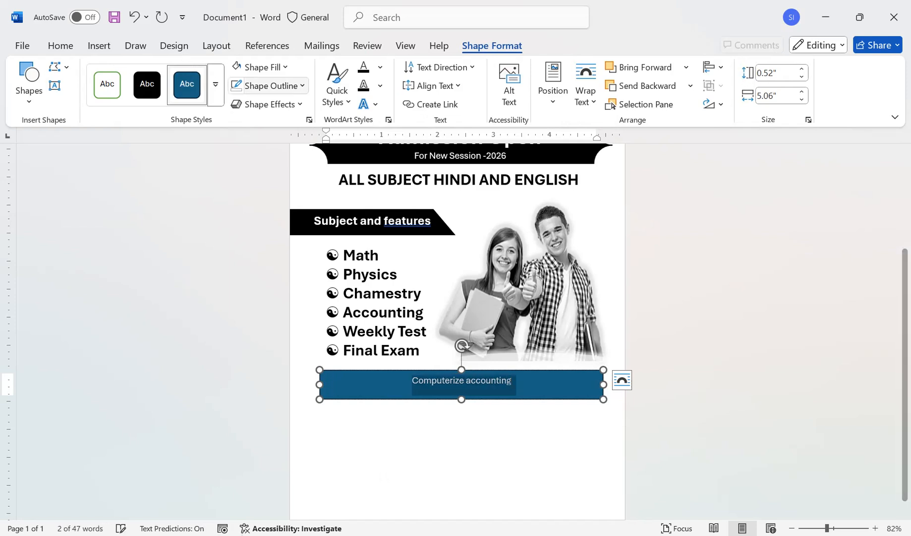
pyautogui.click(147, 84)
pyautogui.click(61, 45)
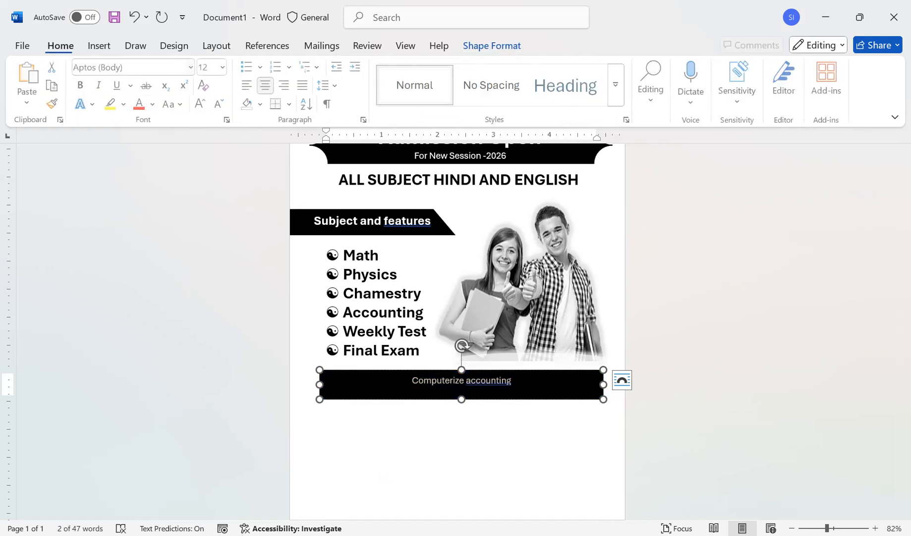
pyautogui.click(82, 85)
pyautogui.click(170, 103)
pyautogui.click(199, 163)
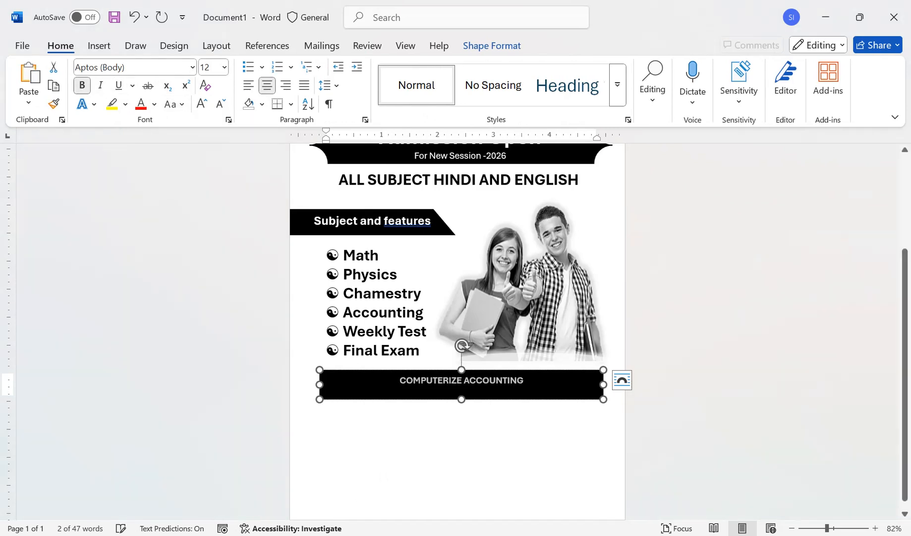
# Enlarge the "COMPUTERIZE ACCOUNTING" text to 22 points.
pyautogui.click(202, 104)
pyautogui.click(201, 104)
pyautogui.click(201, 103)
pyautogui.click(202, 103)
pyautogui.click(201, 104)
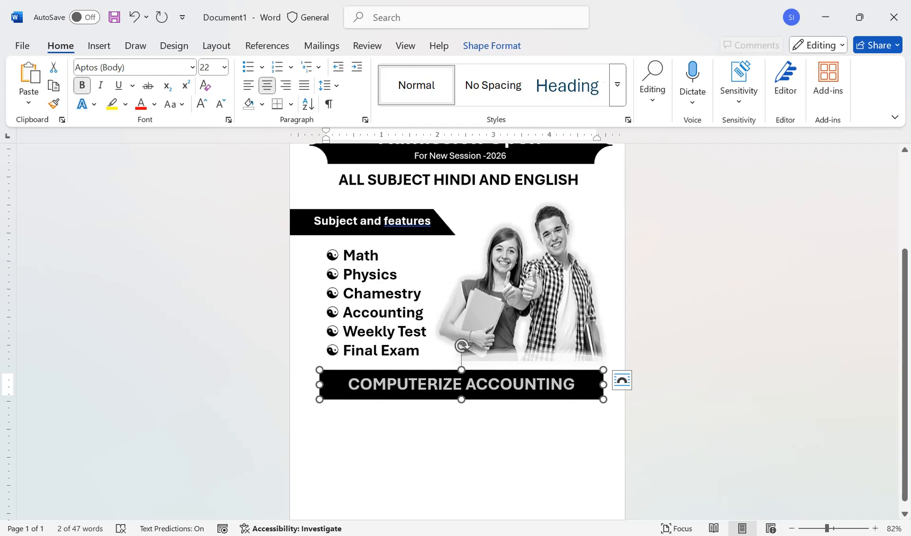
pyautogui.click(576, 384)
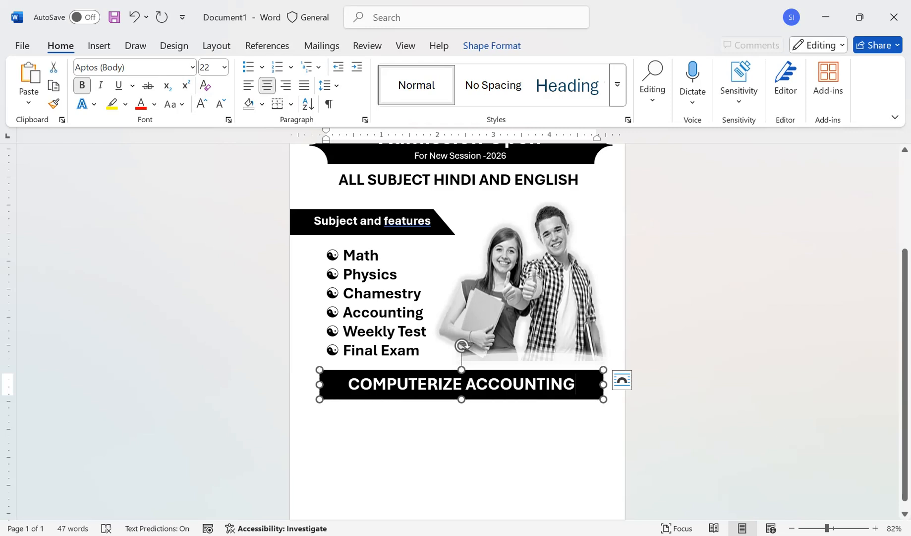
# Duplicate the black banner below itself without text and turn it into a row of four equally sized black boxes.
pyautogui.moveTo(577, 399); pyautogui.dragTo(348, 425)
pyautogui.press('Delete')
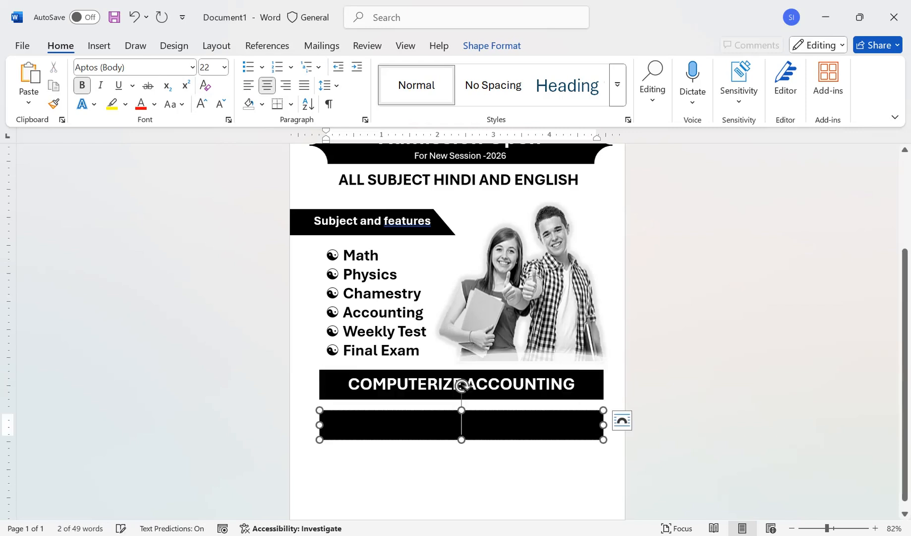
pyautogui.moveTo(604, 424)
pyautogui.mouseDown()
pyautogui.moveTo(390, 425)
pyautogui.moveTo(355, 470)
pyautogui.moveTo(434, 438)
pyautogui.moveTo(597, 438)
pyautogui.mouseUp()
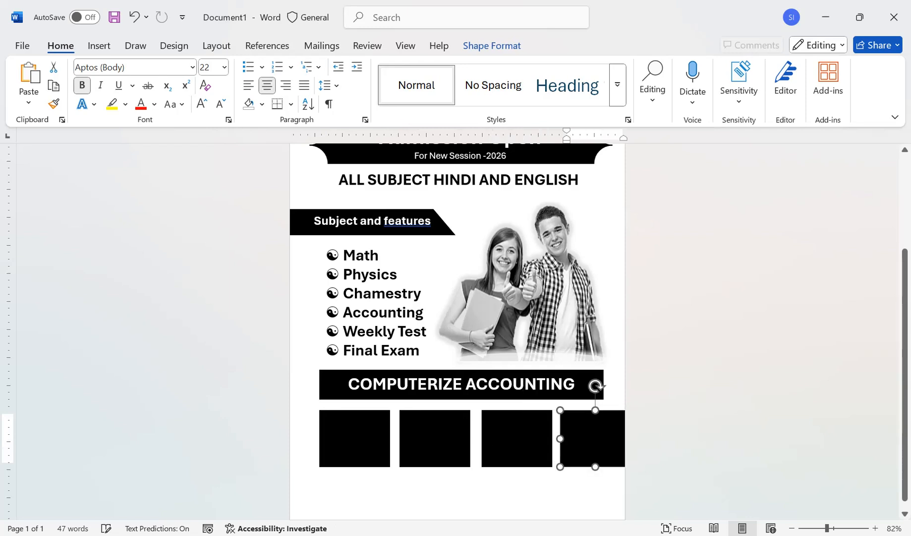
# Nudge the second black box left so that only a narrow gap separates it from the first box.
pyautogui.rightClick(417, 437)
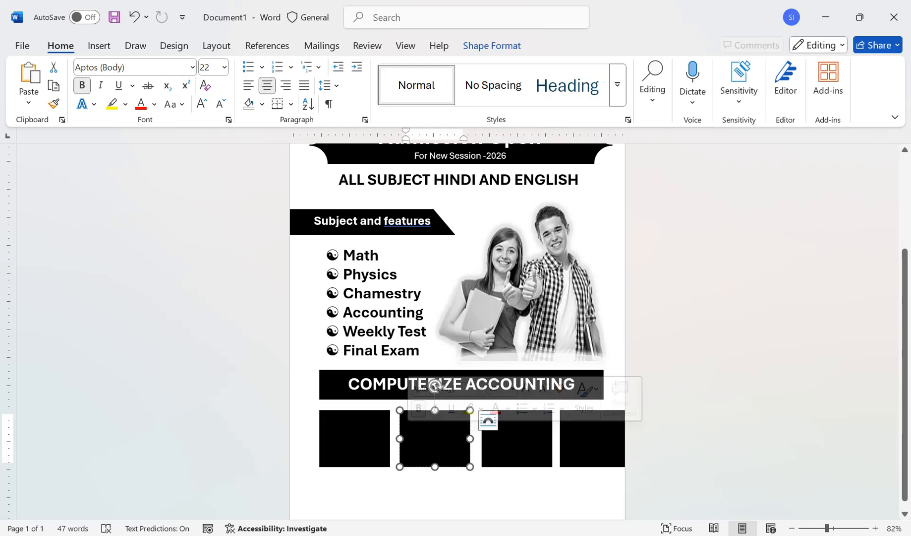
pyautogui.press('Left')
pyautogui.press('Left')
pyautogui.press('Left')
pyautogui.press('Left')
pyautogui.press('Left')
pyautogui.press('Left')
pyautogui.press('Left')
pyautogui.press('Left')
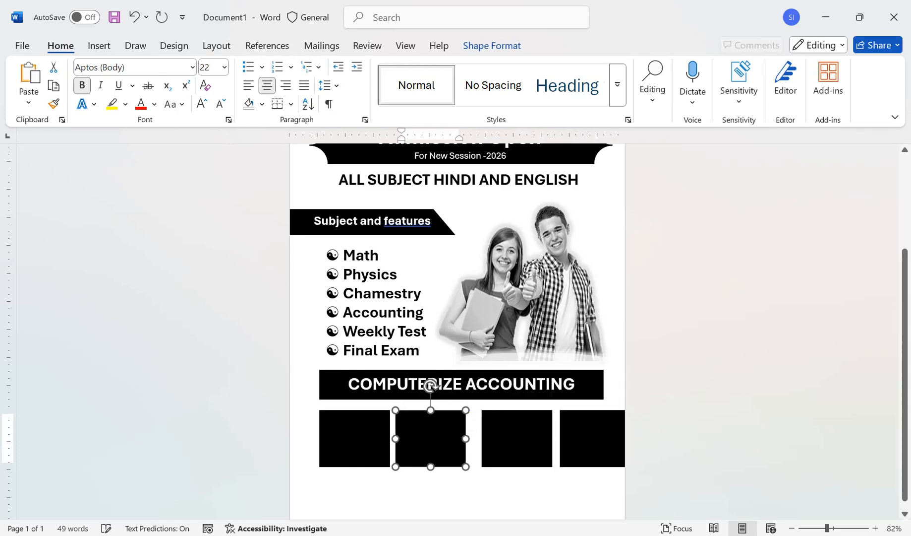
pyautogui.click(430, 493)
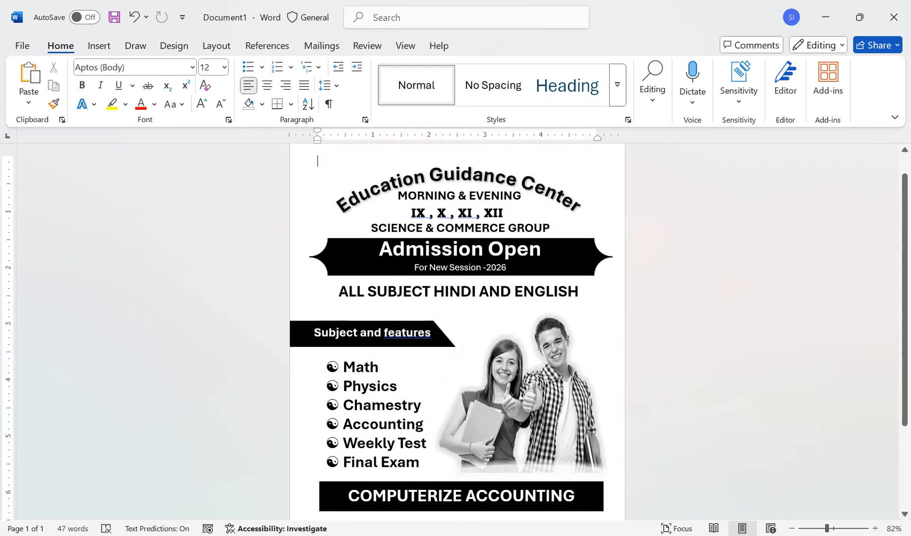
# Nudge the third black box left so that only a narrow gap separates it from the second box.
pyautogui.scroll(-2, 457, 332)
pyautogui.scroll(-2, 457, 332)
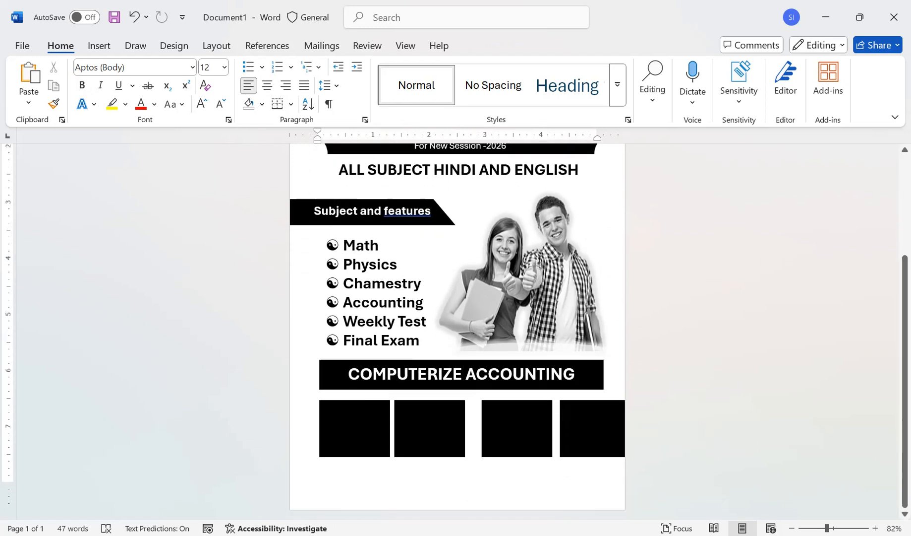
pyautogui.click(517, 428)
pyautogui.press('Left')
pyautogui.press('Left')
pyautogui.press('Left')
pyautogui.press('Left')
pyautogui.press('Left')
pyautogui.press('Left')
pyautogui.press('Left')
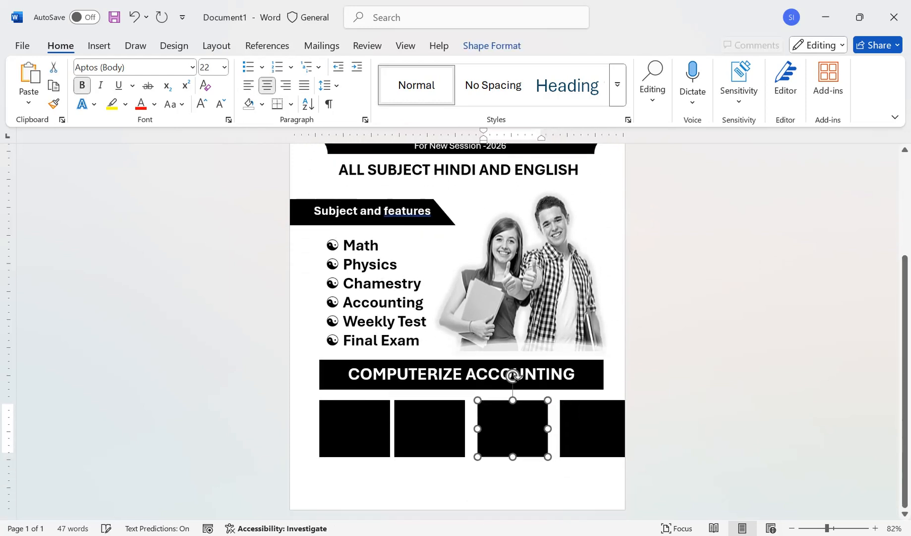
pyautogui.press('Left')
pyautogui.press('Left')
pyautogui.press('Left')
pyautogui.press('Left')
pyautogui.press('Left')
pyautogui.press('Left')
pyautogui.press('Left')
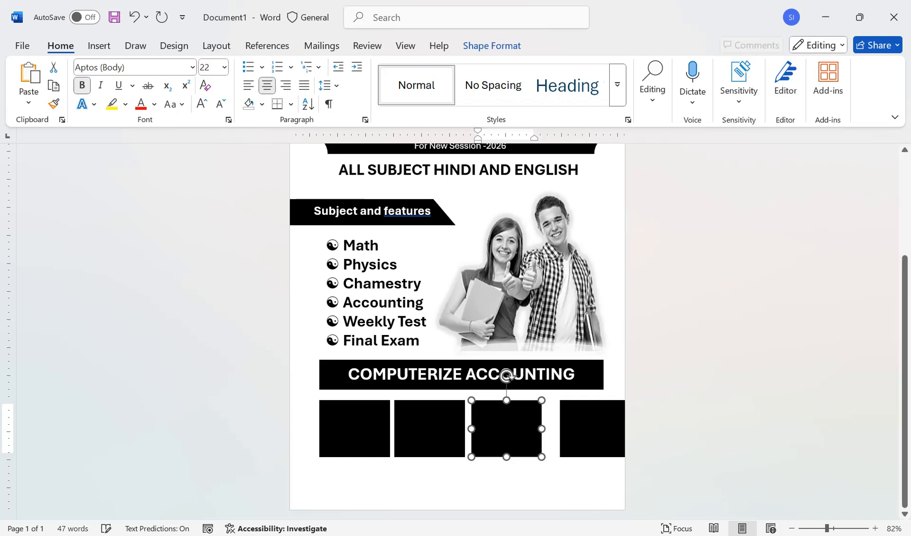
# Nudge the fourth black box left until it lies inside the page, right against the third box.
pyautogui.press('Tab')
pyautogui.press('Left')
pyautogui.press('Left')
pyautogui.press('Left')
pyautogui.press('Left')
pyautogui.press('Left')
pyautogui.press('Left')
pyautogui.press('Left')
pyautogui.press('Left')
pyautogui.press('Left')
pyautogui.press('Left')
pyautogui.press('Left')
pyautogui.press('Left')
pyautogui.press('Left')
pyautogui.press('Left')
pyautogui.press('Left')
pyautogui.press('Left')
pyautogui.press('Left')
pyautogui.press('Left')
pyautogui.press('Left')
pyautogui.press('Left')
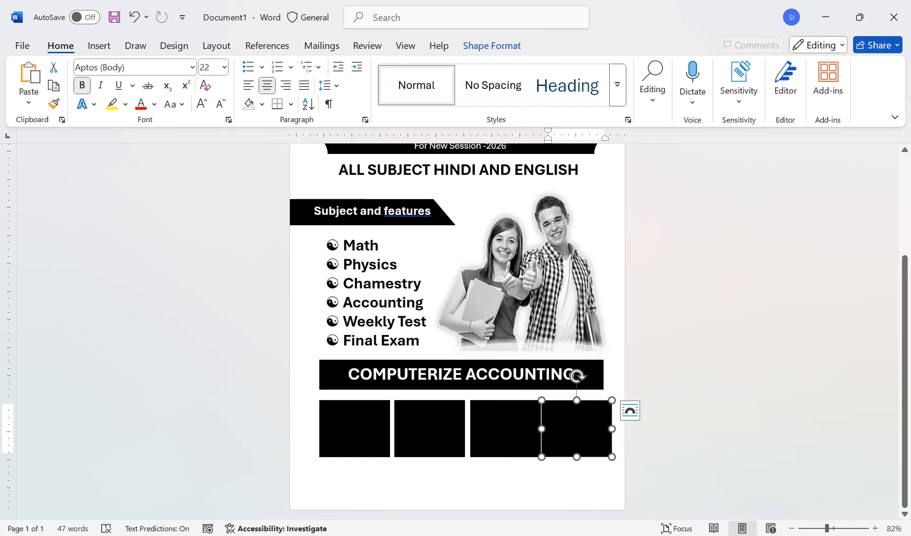
pyautogui.press('Escape')
# Nudge the second black box left to narrow its gap to the first box further.
pyautogui.scroll(-4, 458, 332)
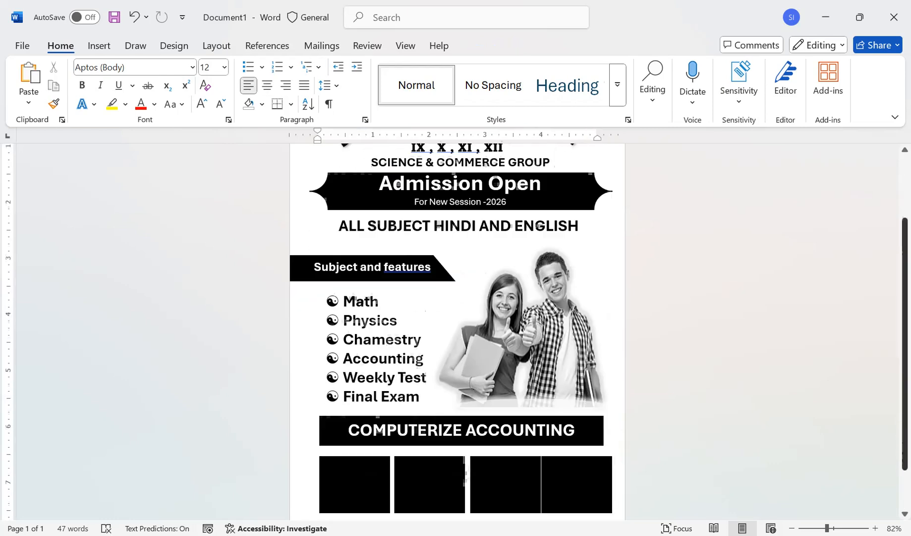
pyautogui.click(429, 439)
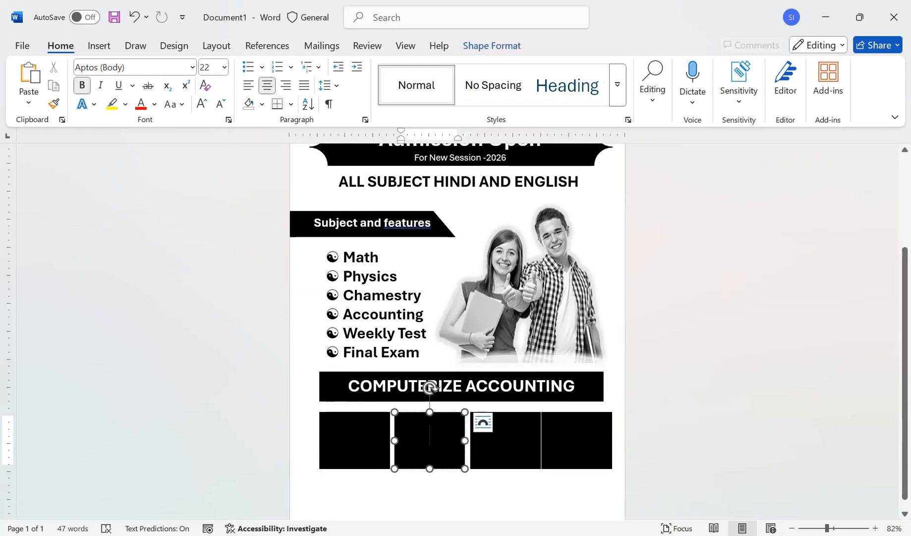
pyautogui.press('Escape')
pyautogui.press('Left')
pyautogui.press('Left')
pyautogui.press('Left')
pyautogui.press('Left')
pyautogui.press('Left')
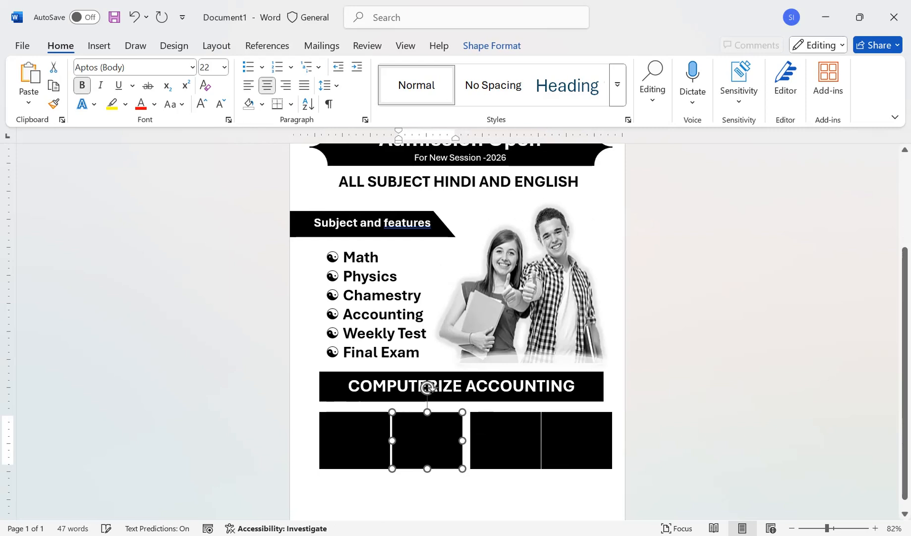
# Nudge the third black box left until only a very thin gap separates it from the second box.
pyautogui.click(505, 440)
pyautogui.press('Left')
pyautogui.press('Left')
pyautogui.press('Left')
pyautogui.press('Left')
pyautogui.press('Left')
pyautogui.press('Left')
pyautogui.press('Left')
pyautogui.press('Left')
pyautogui.press('Left')
pyautogui.press('Left')
pyautogui.press('Left')
pyautogui.press('Left')
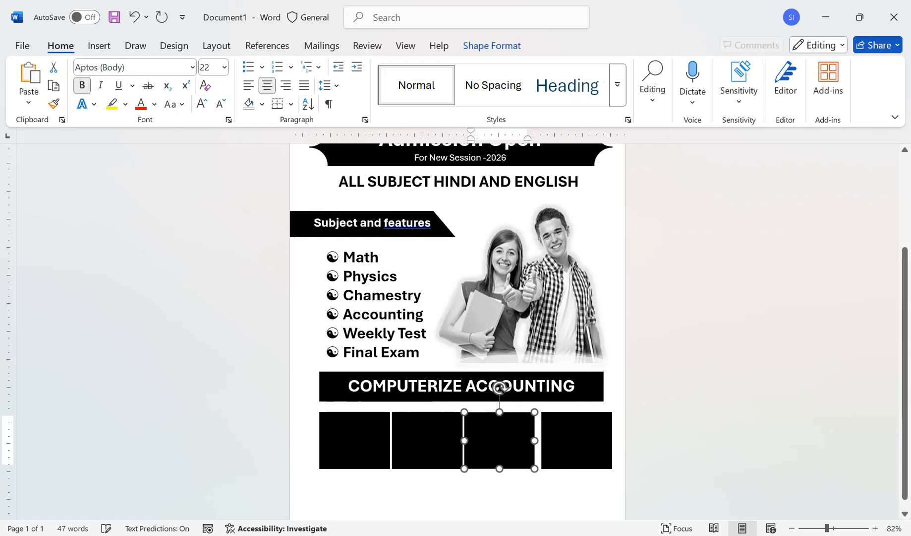
# Nudge the fourth black box left until it sits right against the third box.
pyautogui.click(577, 440)
pyautogui.press('Left')
pyautogui.press('Left')
pyautogui.press('Left')
pyautogui.press('Left')
pyautogui.press('Left')
pyautogui.press('Left')
pyautogui.press('Left')
pyautogui.press('Left')
pyautogui.press('Left')
pyautogui.press('Left')
pyautogui.press('Left')
pyautogui.press('Left')
pyautogui.press('Left')
pyautogui.press('Left')
pyautogui.press('Left')
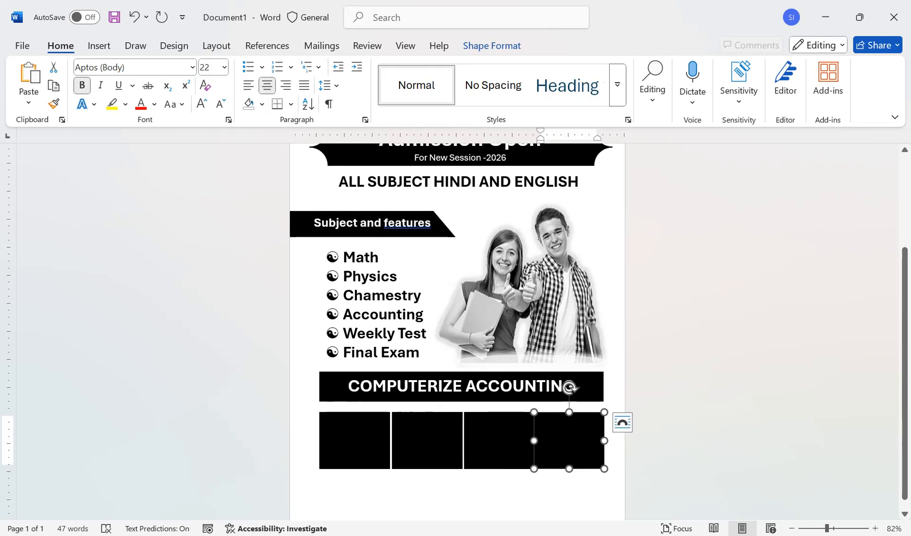
# Extend the COMPUTERIZE ACCOUNTING banner slightly to the left and nudge the fourth black box right to leave a thin gap beside the third.
pyautogui.click(571, 386)
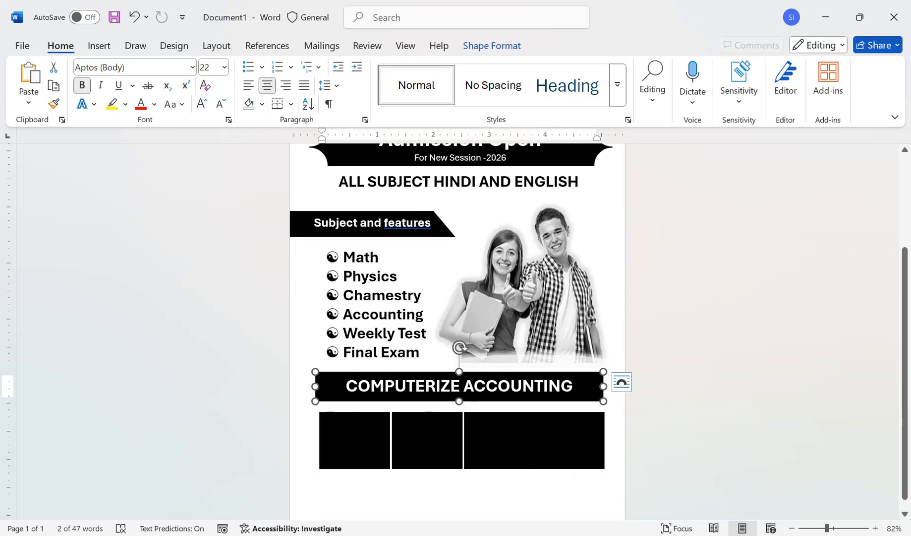
pyautogui.click(570, 440)
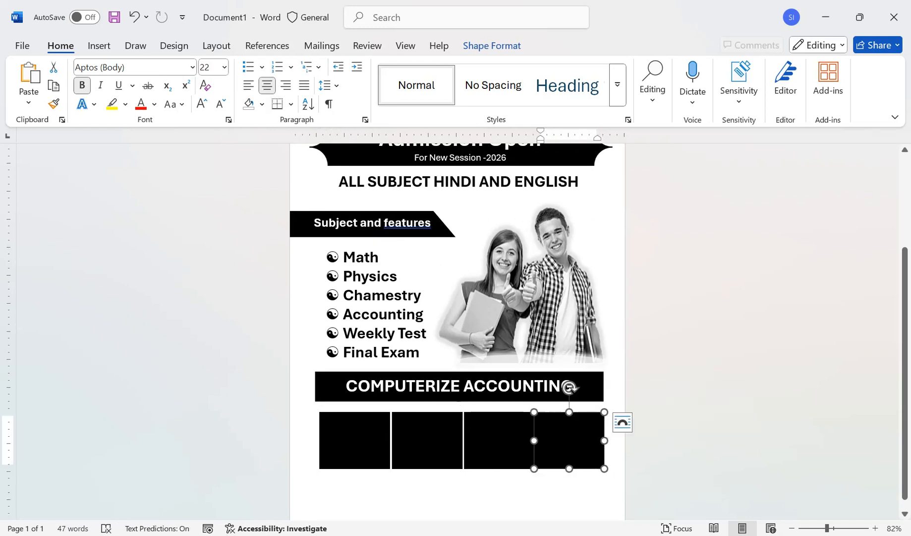
pyautogui.press('Right')
pyautogui.press('Right')
pyautogui.press('Right')
pyautogui.press('Right')
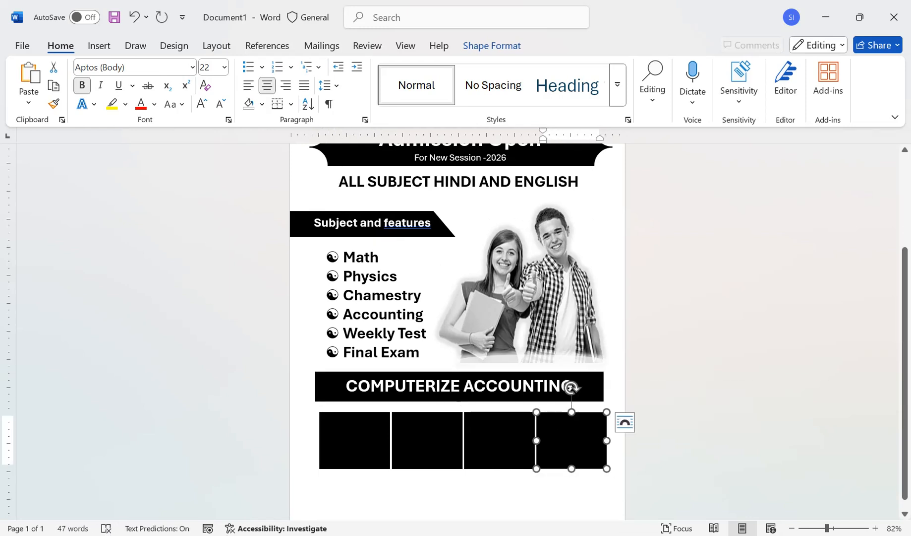
pyautogui.hotkey('ctrl', 'Home')
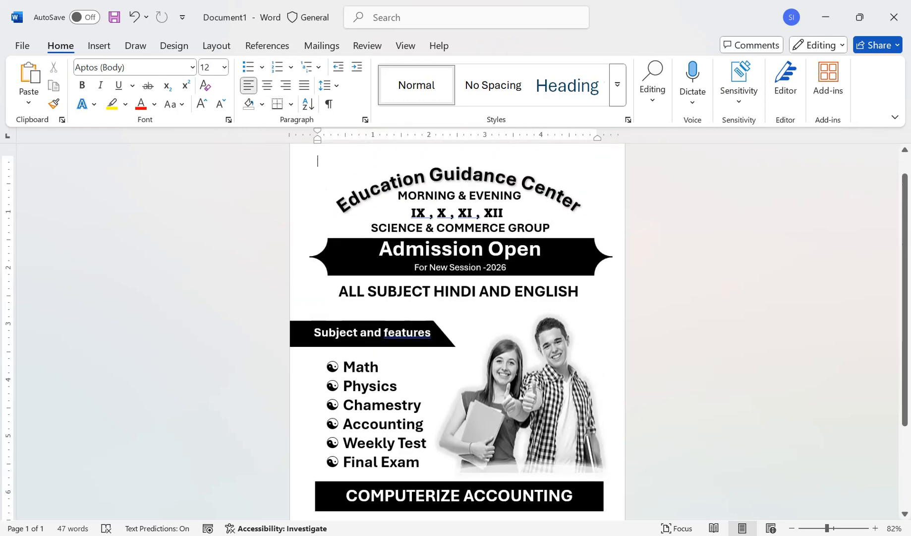
# Move the label "Tally" from the first black box into a new text box about 1.1 by 0.64 inches drawn over it.
pyautogui.scroll(-3, 458, 331)
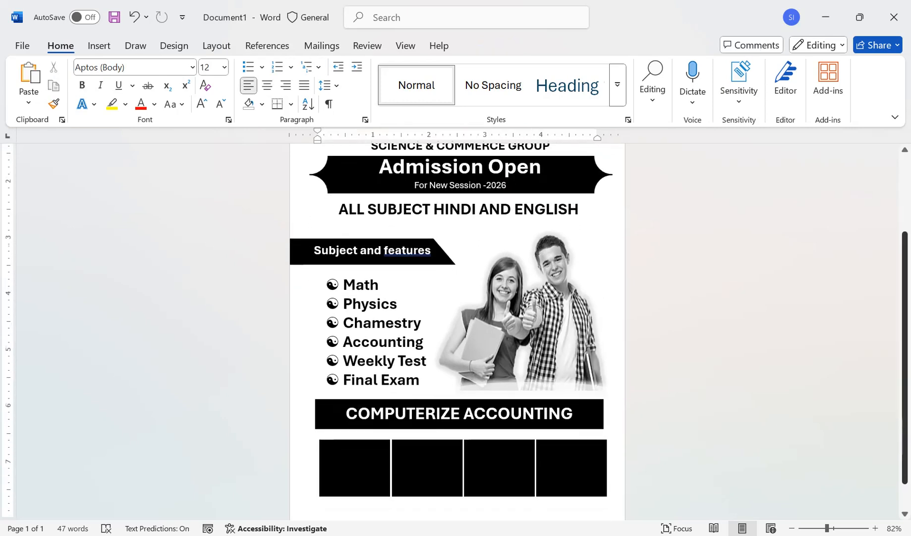
pyautogui.rightClick(355, 446)
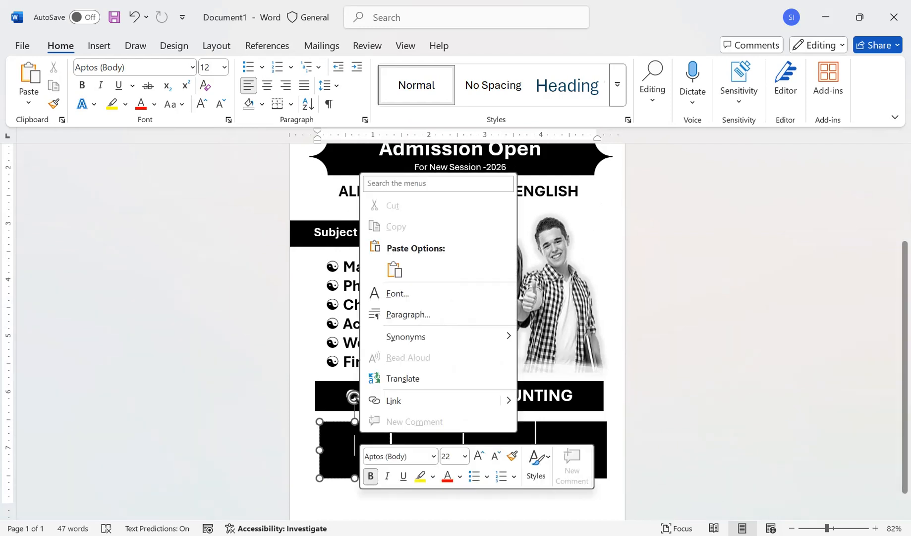
pyautogui.press('Escape')
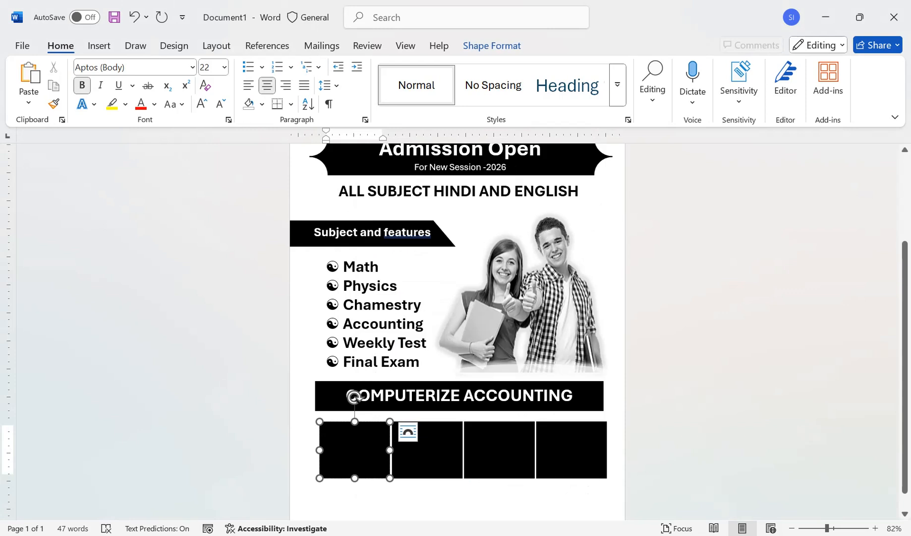
pyautogui.write('Tally')
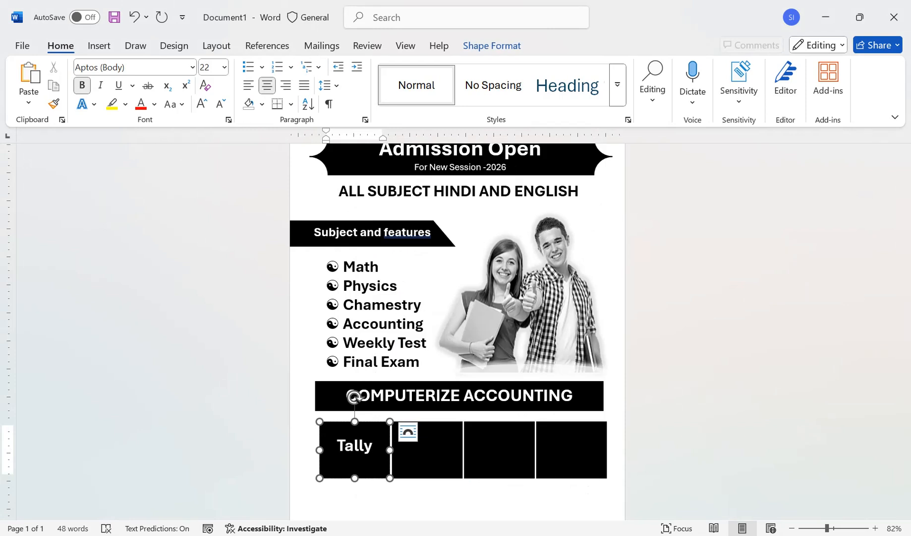
pyautogui.doubleClick(355, 446)
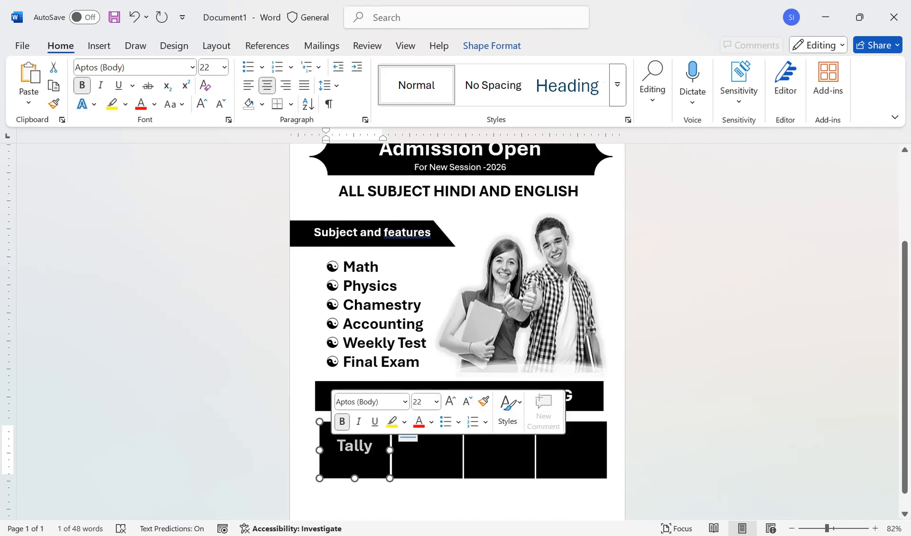
pyautogui.press('BackSpace')
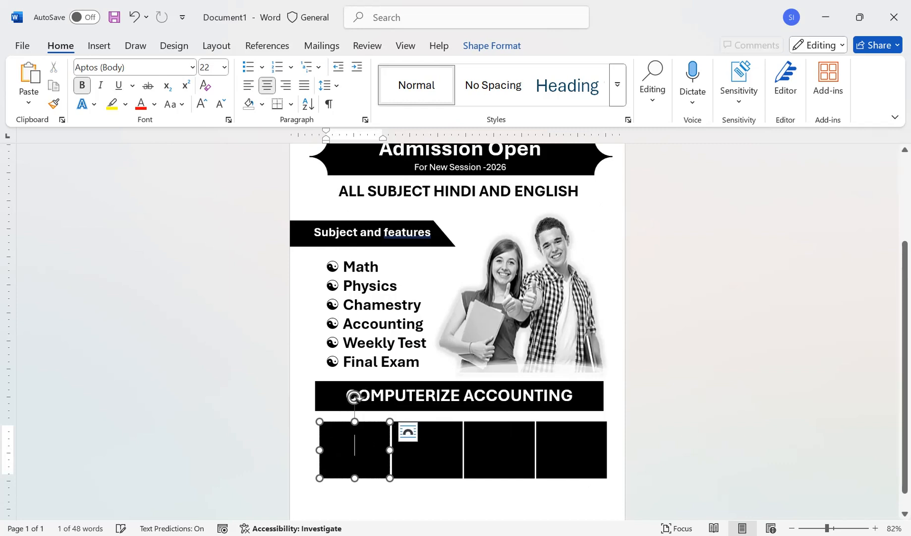
pyautogui.click(99, 45)
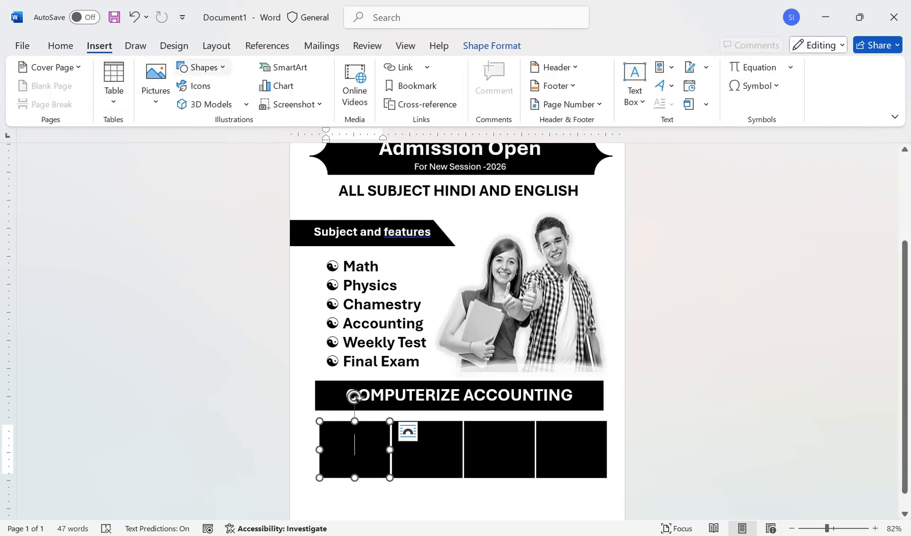
pyautogui.click(204, 67)
pyautogui.click(183, 105)
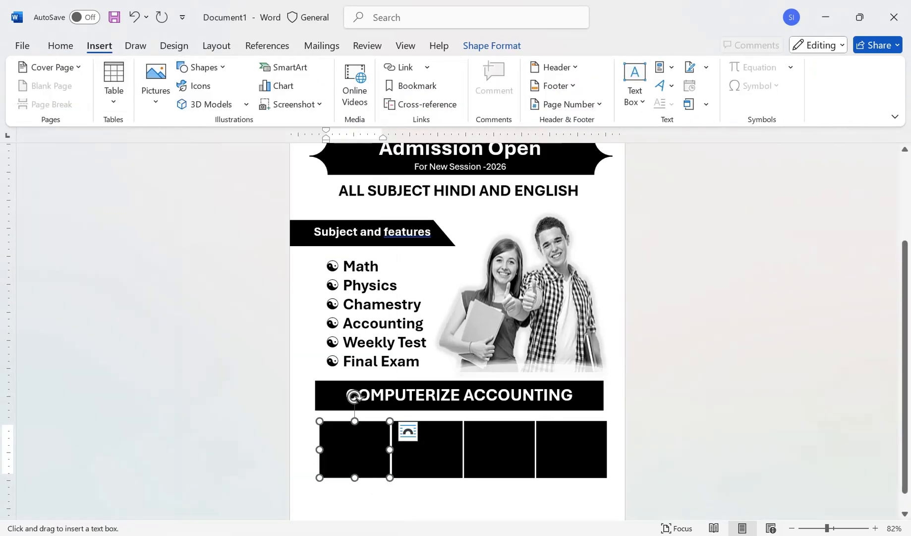
pyautogui.hotkey('ctrl', 'v')
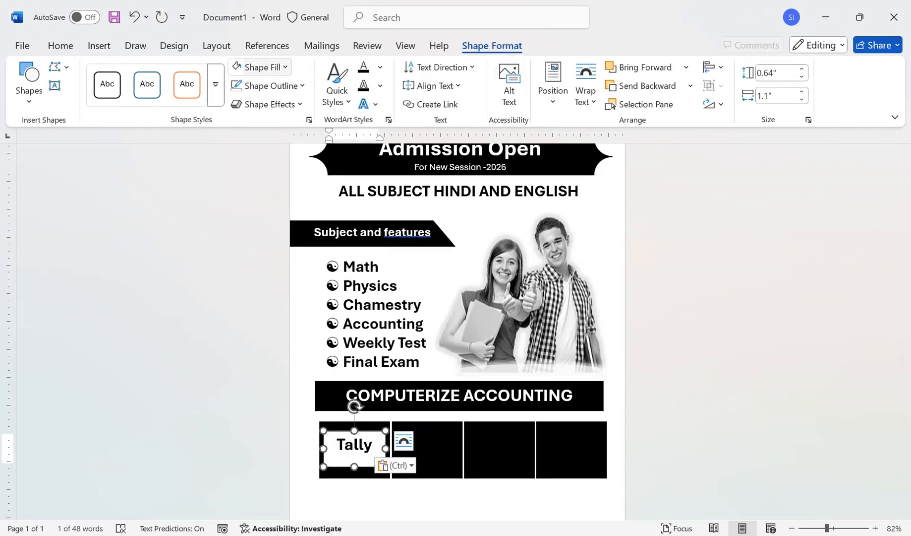
# Remove the fill and outline of the Tally text box and make its text white.
pyautogui.click(263, 68)
pyautogui.click(268, 307)
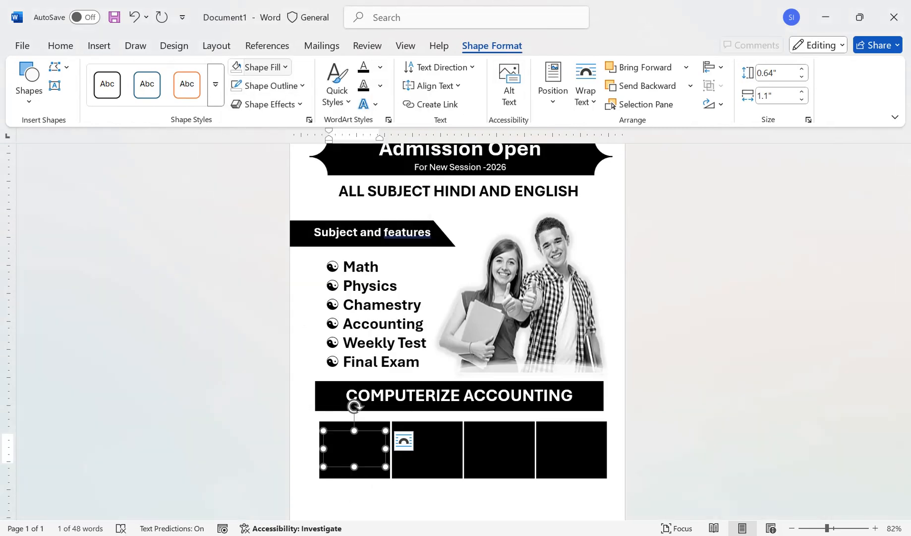
pyautogui.click(271, 86)
pyautogui.click(274, 326)
pyautogui.click(354, 437)
pyautogui.click(380, 67)
pyautogui.click(366, 159)
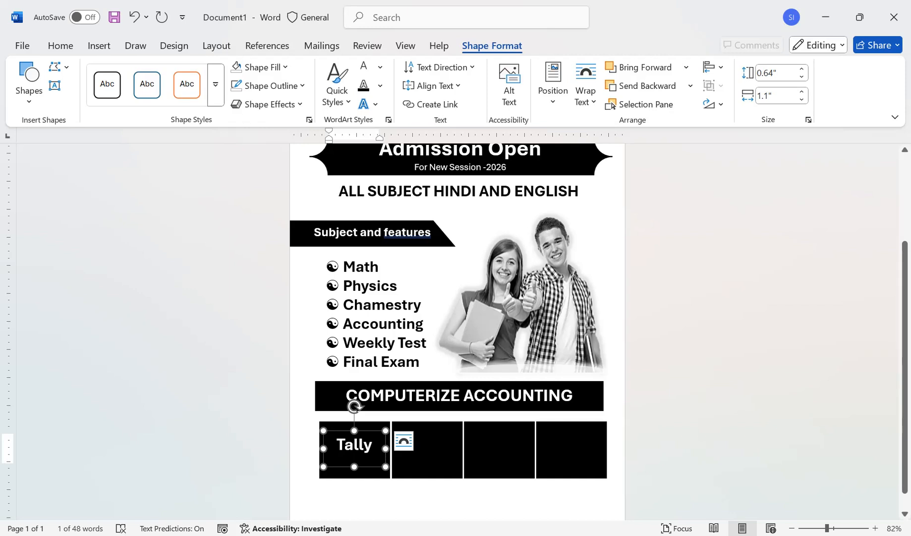
# Tilt the Tally text box slightly counterclockwise and increase its font size to 28.
pyautogui.moveTo(354, 406); pyautogui.dragTo(345, 408)
pyautogui.click(61, 46)
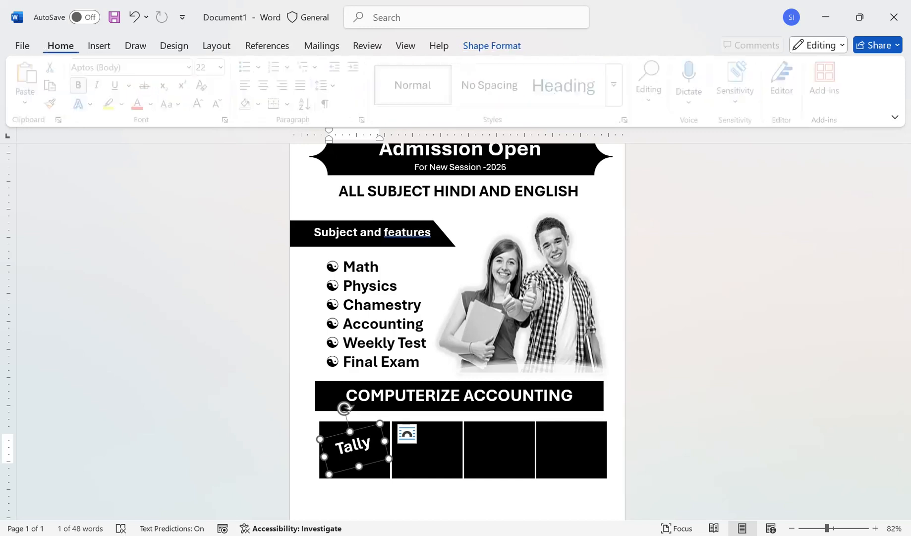
pyautogui.click(201, 103)
pyautogui.click(202, 103)
pyautogui.click(201, 104)
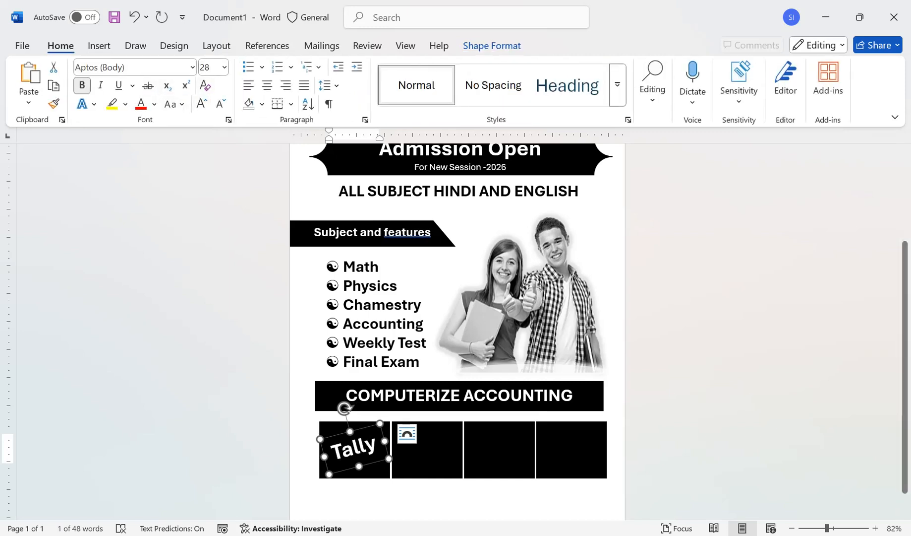
# Copy the tilted Tally label onto the second black box and replace its text with "Sap".
pyautogui.moveTo(354, 449); pyautogui.dragTo(427, 449)
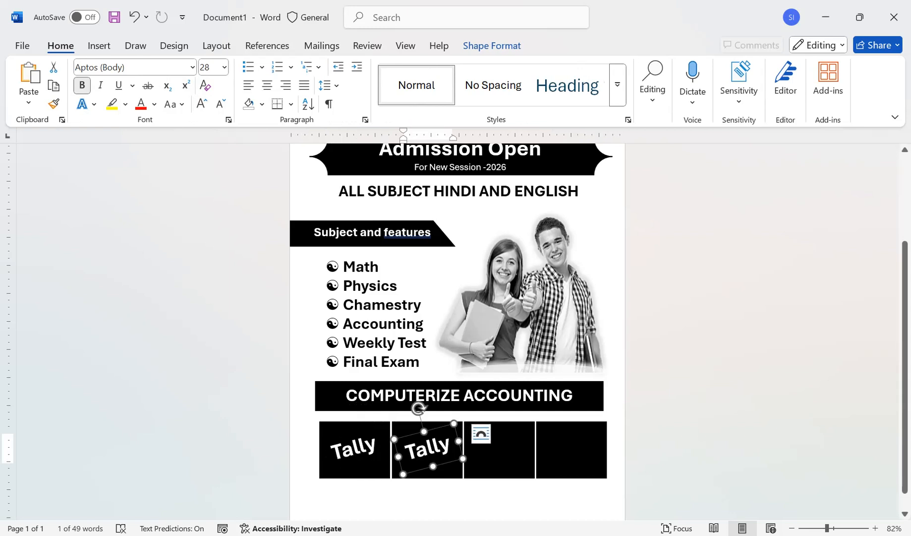
pyautogui.click(449, 445)
pyautogui.press('BackSpace')
pyautogui.press('BackSpace')
pyautogui.press('BackSpace')
pyautogui.press('BackSpace')
pyautogui.press('BackSpace')
pyautogui.write('saap')
pyautogui.press('BackSpace')
pyautogui.press('BackSpace')
pyautogui.press('BackSpace')
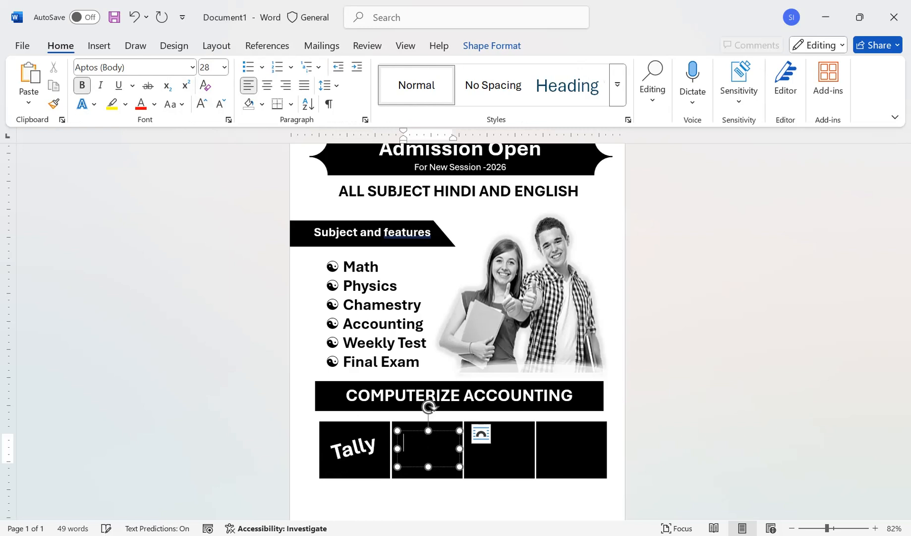
pyautogui.write('SAP')
pyautogui.press('BackSpace')
pyautogui.press('BackSpace')
pyautogui.write('ap')
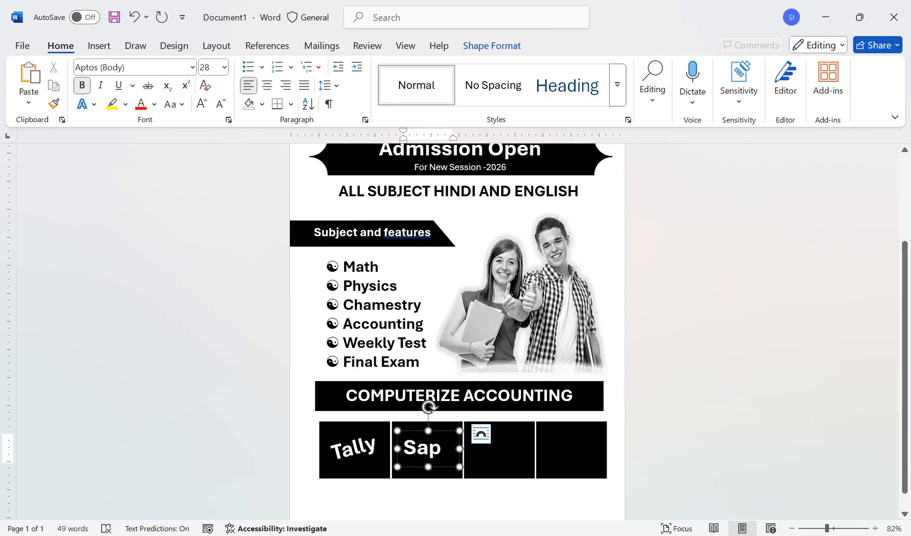
# Tilt the Sap label counterclockwise and place a copy of it reading "P Tree" on the third black box.
pyautogui.moveTo(429, 407); pyautogui.dragTo(498, 447)
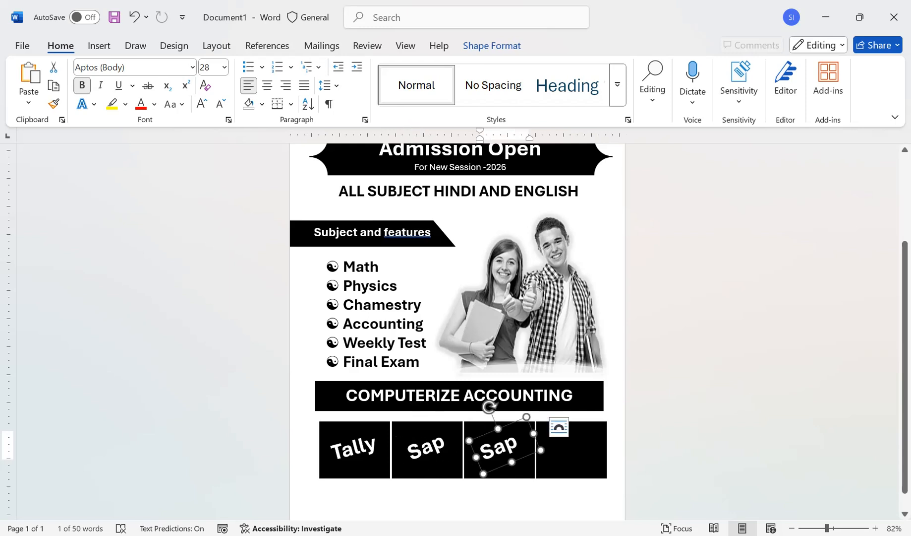
pyautogui.click(558, 427)
pyautogui.doubleClick(498, 447)
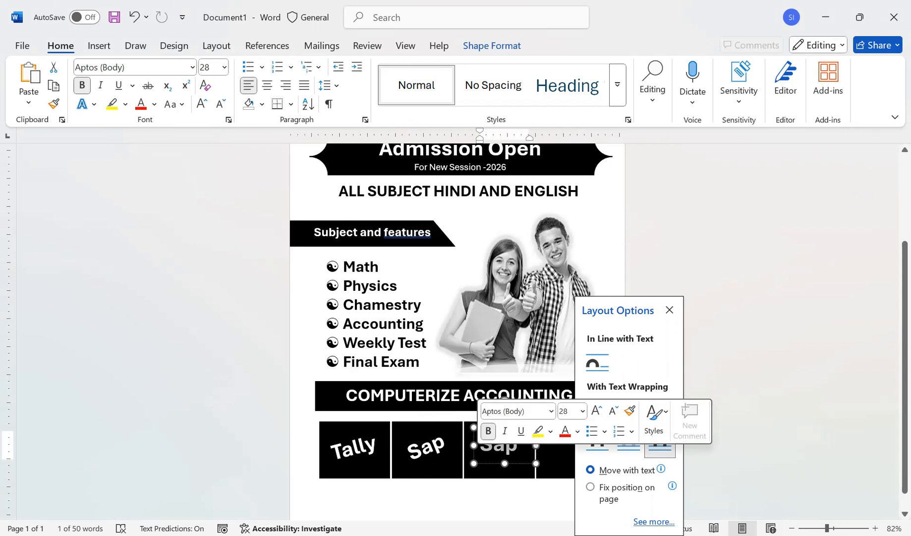
pyautogui.write('ppp')
pyautogui.press('Left')
pyautogui.press('Left')
pyautogui.press('BackSpace')
pyautogui.write('P')
pyautogui.hotkey('ctrl', 'a')
pyautogui.write('p')
pyautogui.press('BackSpace')
pyautogui.write('P Tree')
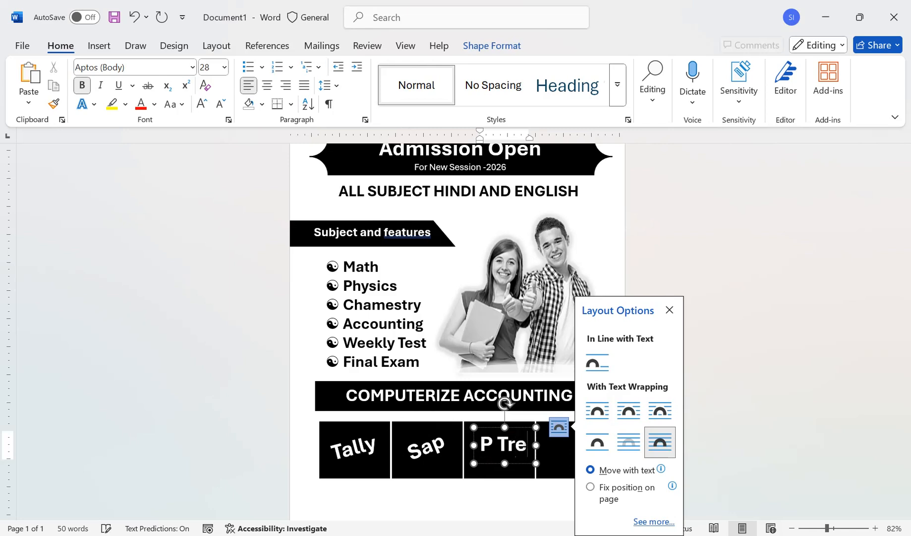
# Widen the P Tree text box and reduce its font size to 26 so the tilted text fits on one line.
pyautogui.moveTo(505, 403); pyautogui.dragTo(484, 407)
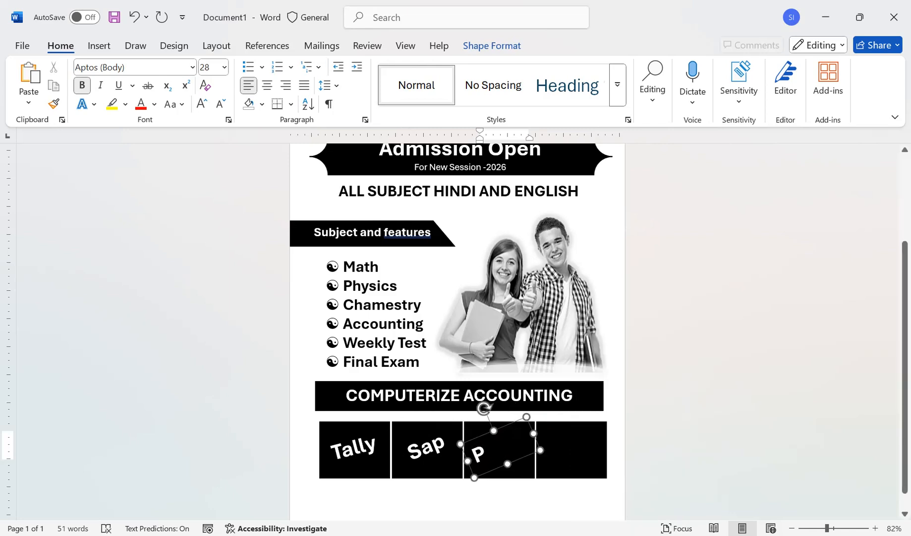
pyautogui.hotkey('ctrl', 'a')
pyautogui.press('ctrl+shift+less')
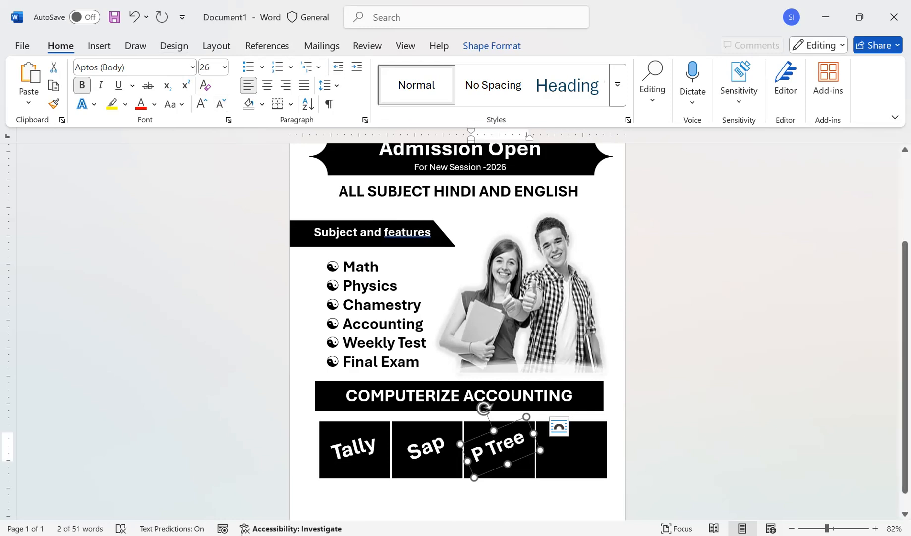
# Create a tilted "QBOOK" label at font size 22 on the fourth black box from a copy of the P Tree label.
pyautogui.moveTo(511, 424); pyautogui.dragTo(543, 446)
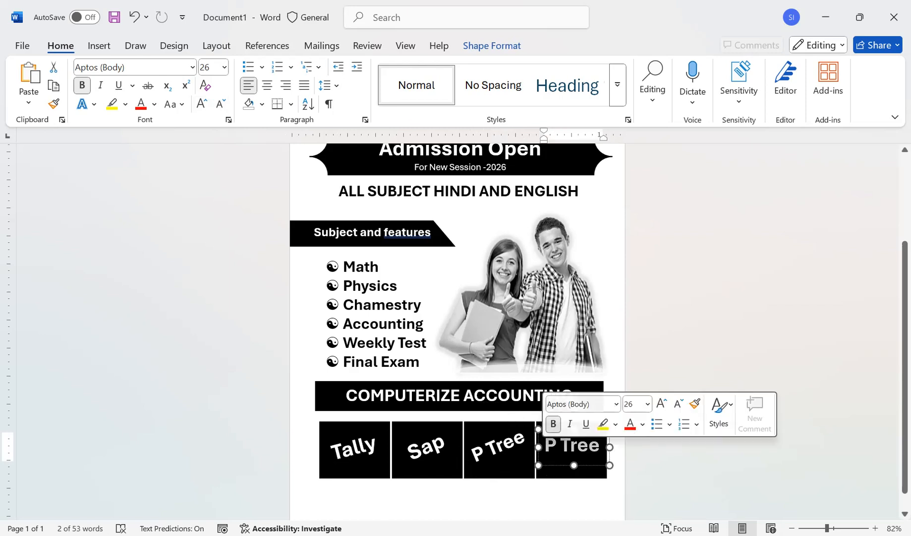
pyautogui.write('QBOO')
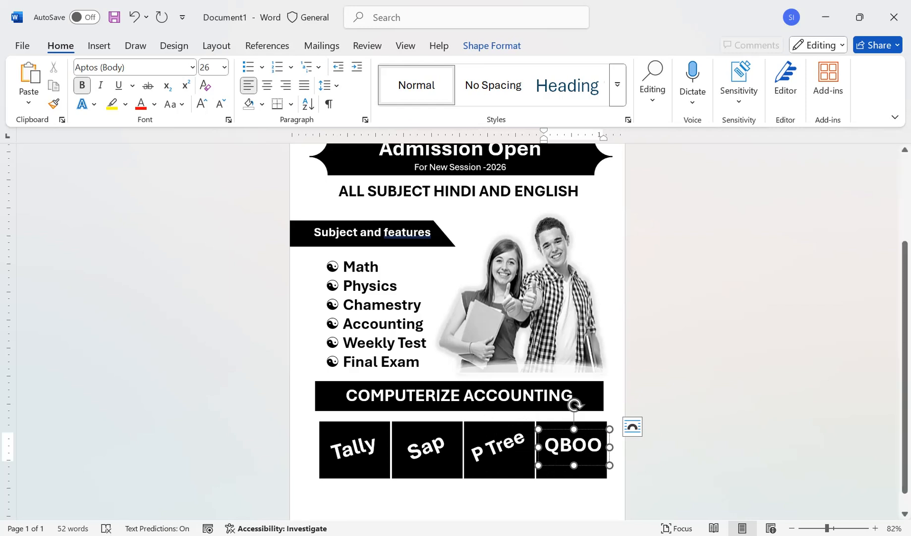
pyautogui.moveTo(575, 404); pyautogui.dragTo(554, 410)
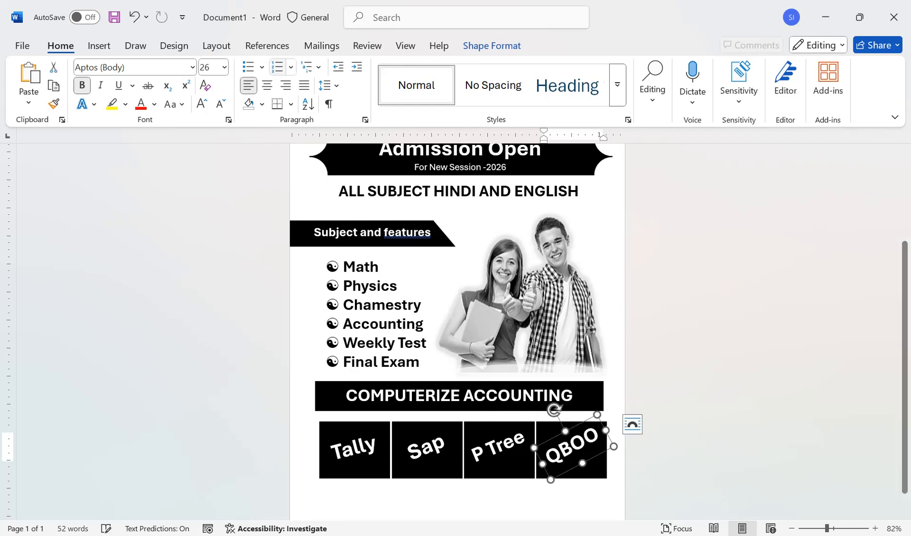
pyautogui.hotkey('ctrl', 'shift', ',')
pyautogui.hotkey('ctrl', 'shift', ',')
pyautogui.write('K')
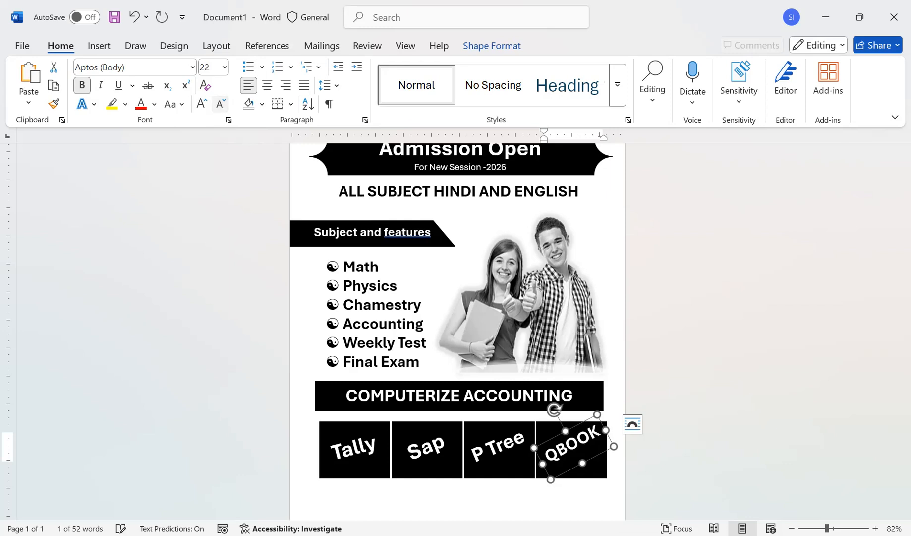
# Change the Sap label's text to "Sapp" at font size 24 and nudge it lower inside the second box.
pyautogui.click(427, 445)
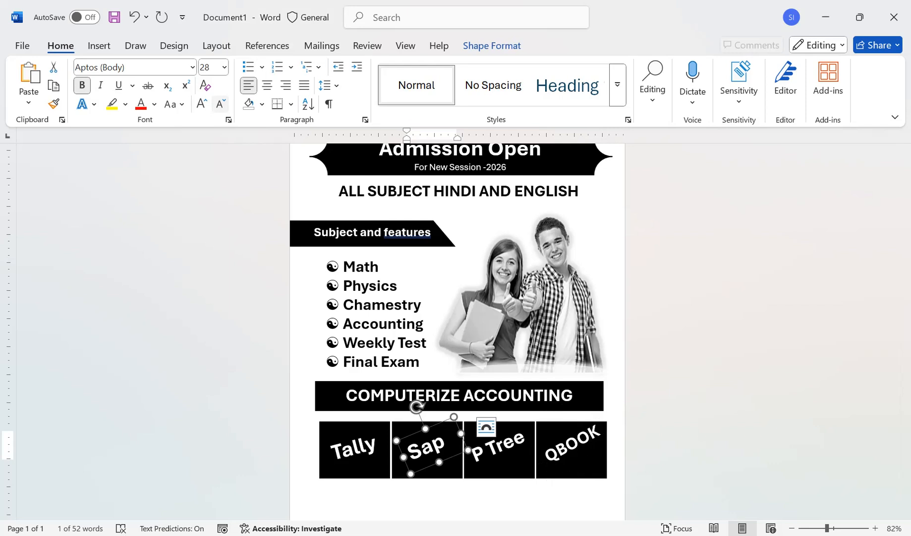
pyautogui.write('p')
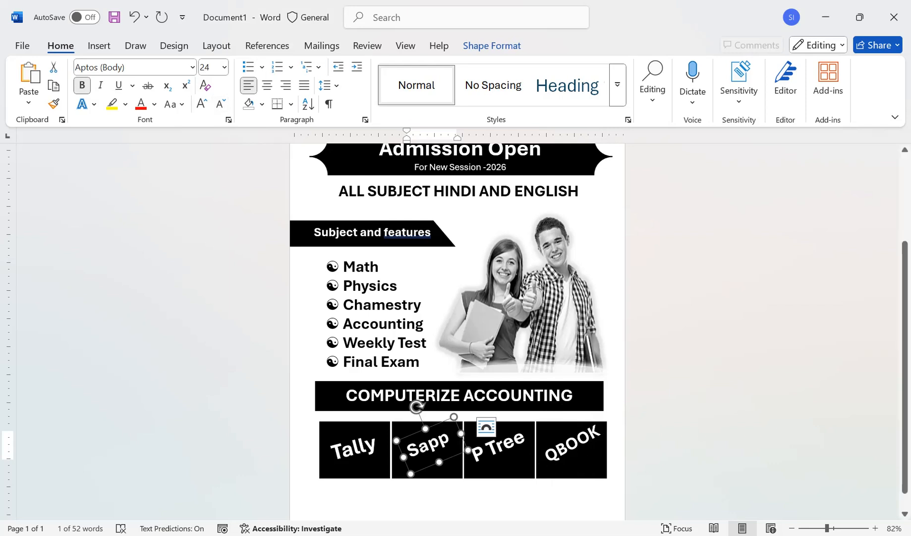
pyautogui.press('Left')
pyautogui.press('Down')
pyautogui.press('Down')
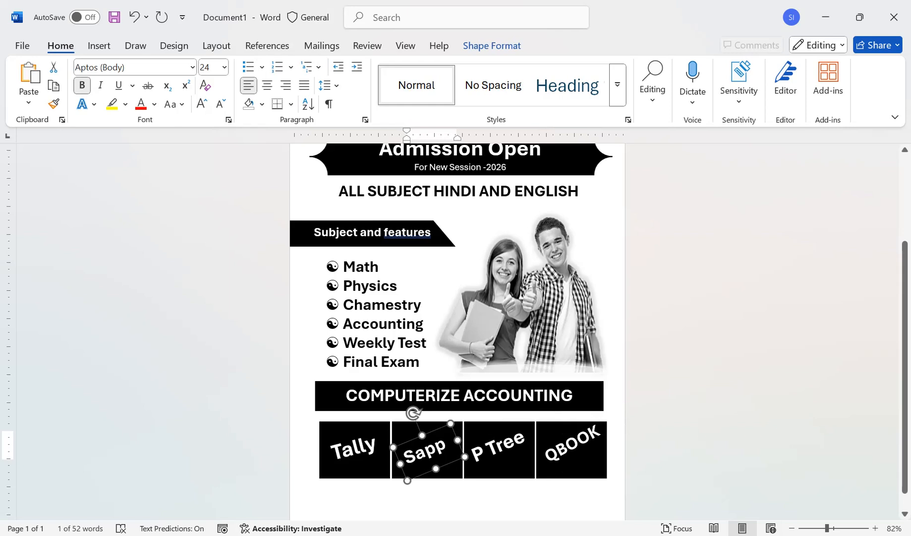
pyautogui.press('Right')
pyautogui.press('Down')
pyautogui.press('Left')
pyautogui.press('Up')
pyautogui.press('Right')
pyautogui.press('Down')
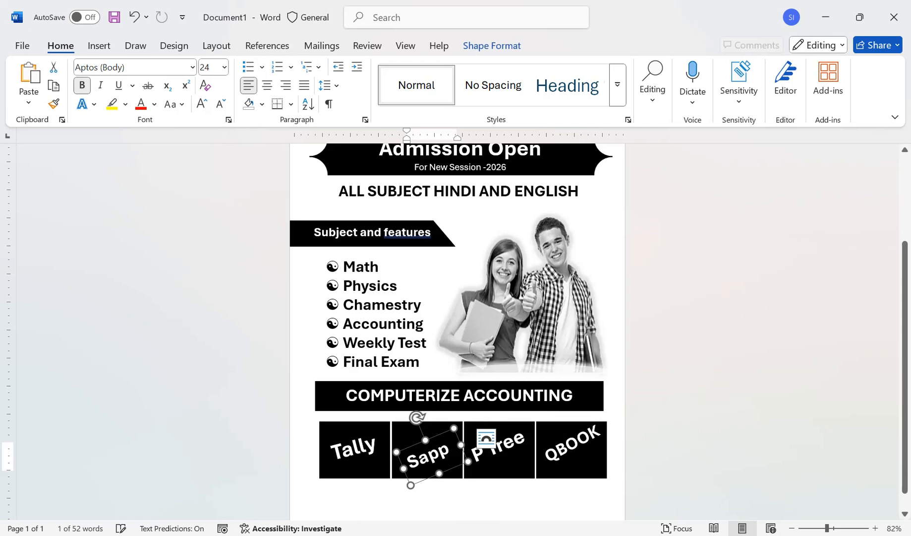
pyautogui.click(486, 438)
pyautogui.click(378, 468)
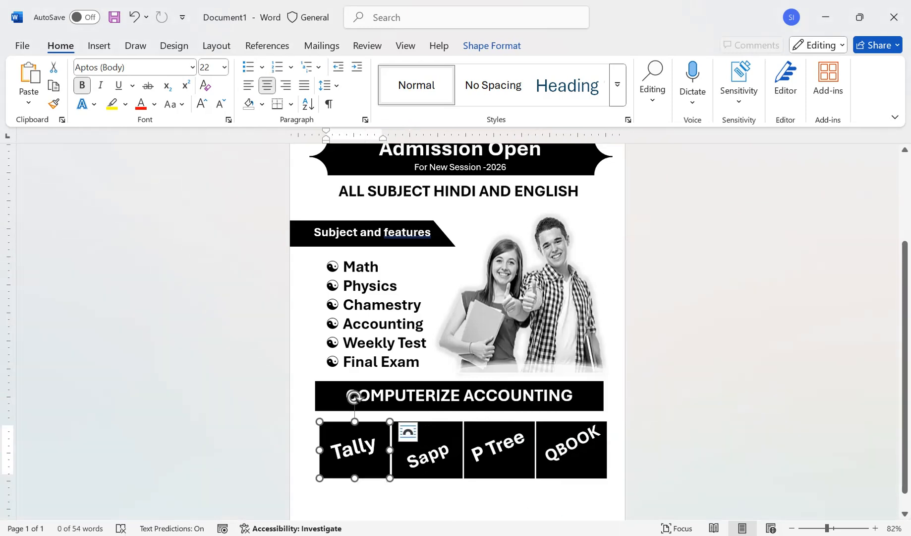
pyautogui.click(429, 455)
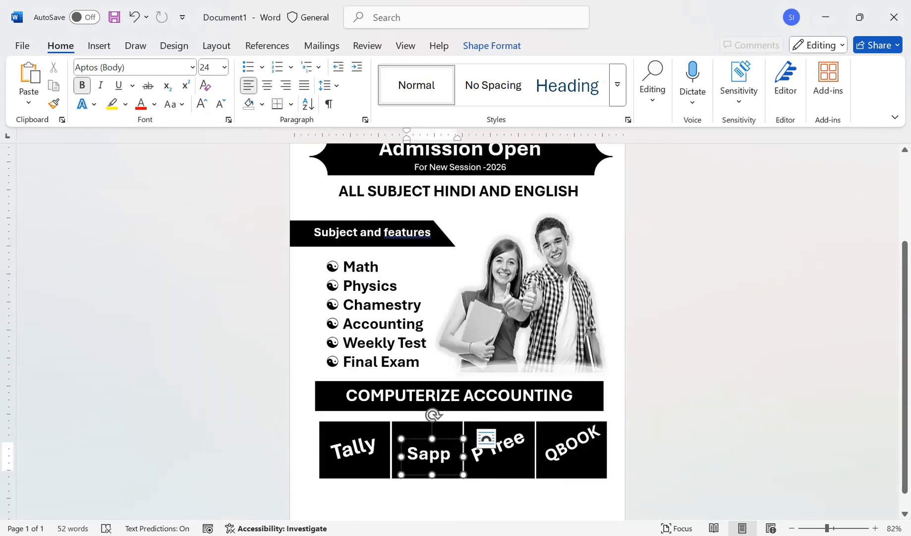
pyautogui.keyDown('shift'); pyautogui.click(512, 466); pyautogui.keyUp('shift')
pyautogui.keyDown('shift'); pyautogui.click(571, 445); pyautogui.keyUp('shift')
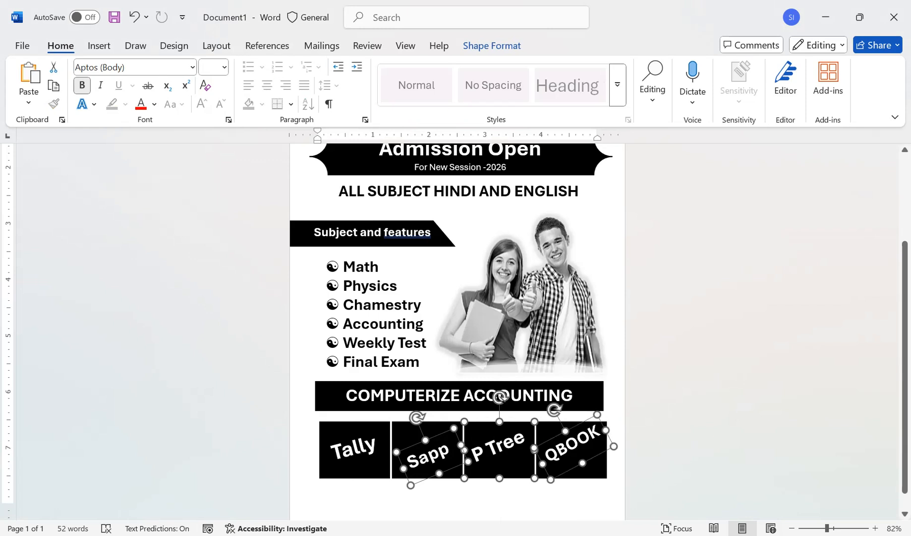
pyautogui.keyDown('shift'); pyautogui.click(593, 468); pyautogui.keyUp('shift')
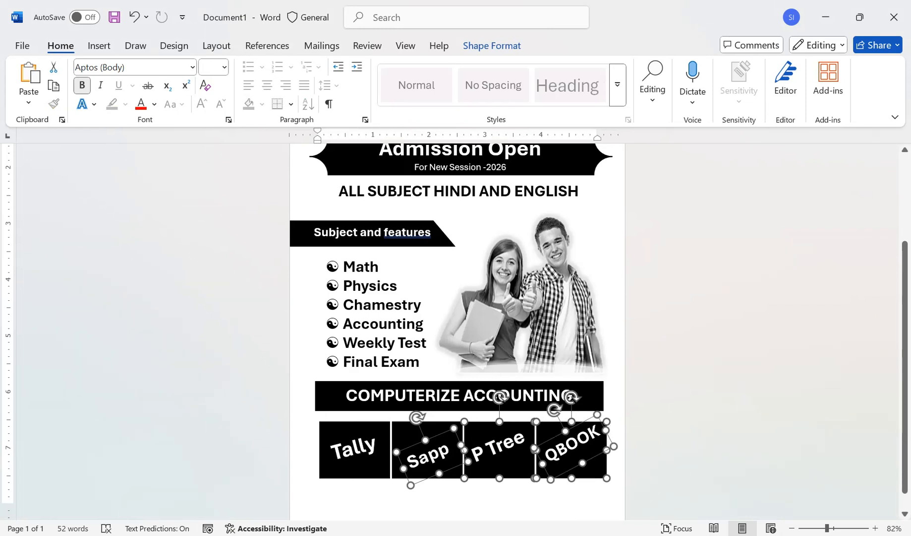
pyautogui.click(568, 446)
pyautogui.click(633, 424)
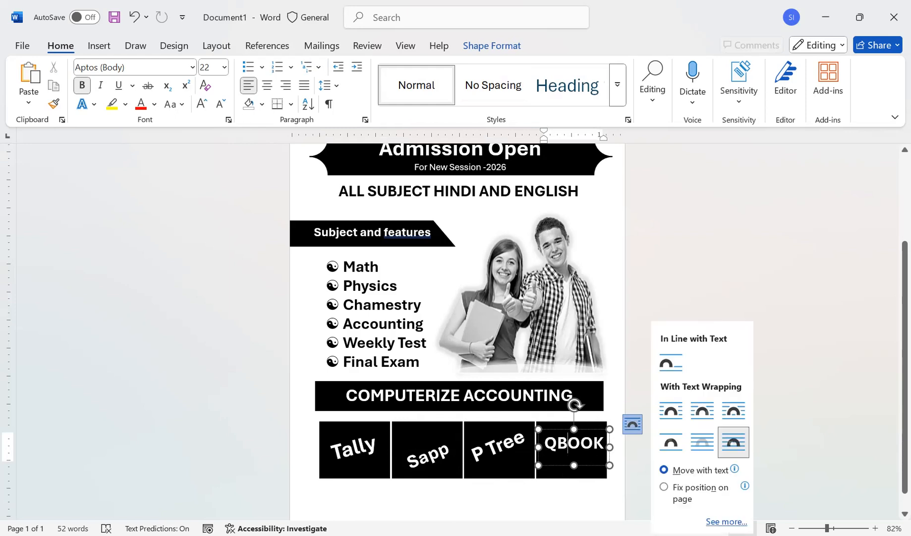
# Select the four black boxes behind the software labels and fill them with the lightest tint of Black, Text 1.
pyautogui.click(420, 435)
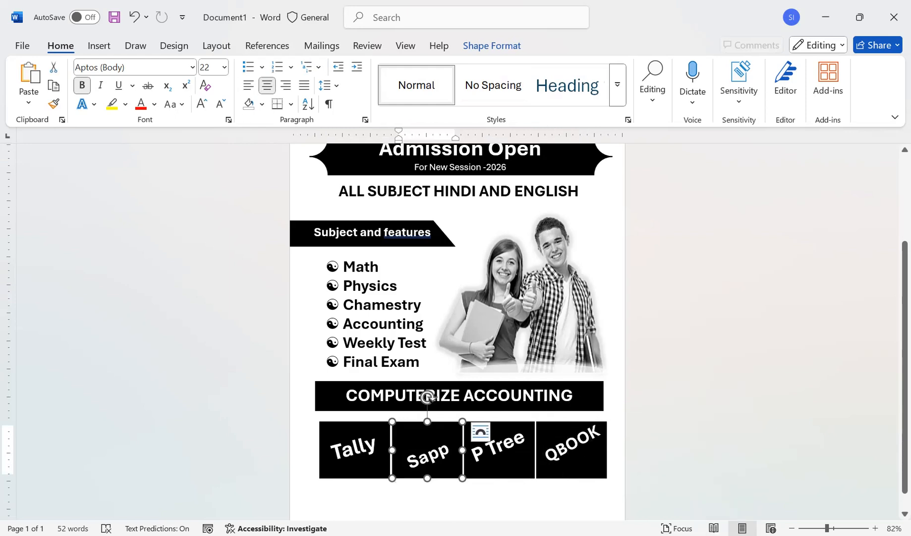
pyautogui.keyDown('shift'); pyautogui.click(512, 466); pyautogui.keyUp('shift')
pyautogui.keyDown('shift'); pyautogui.click(584, 465); pyautogui.keyUp('shift')
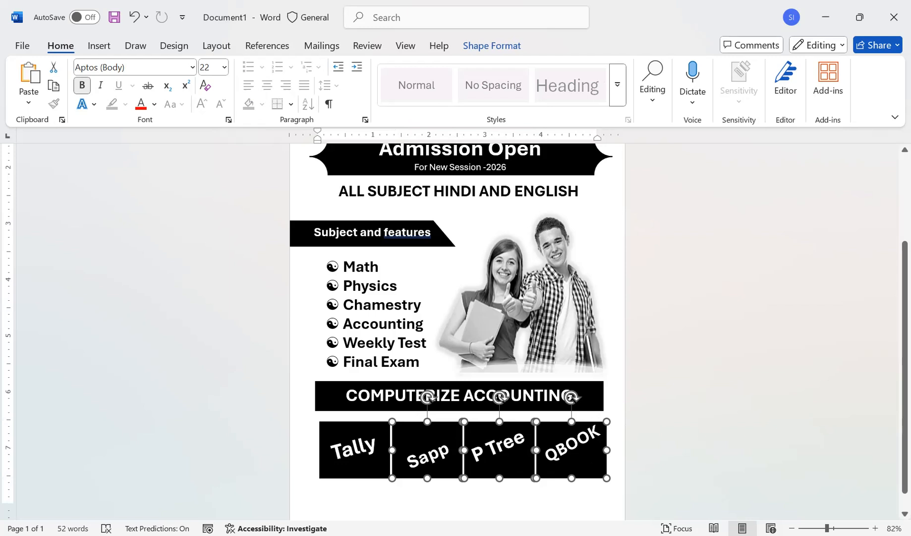
pyautogui.keyDown('shift'); pyautogui.click(366, 466); pyautogui.keyUp('shift')
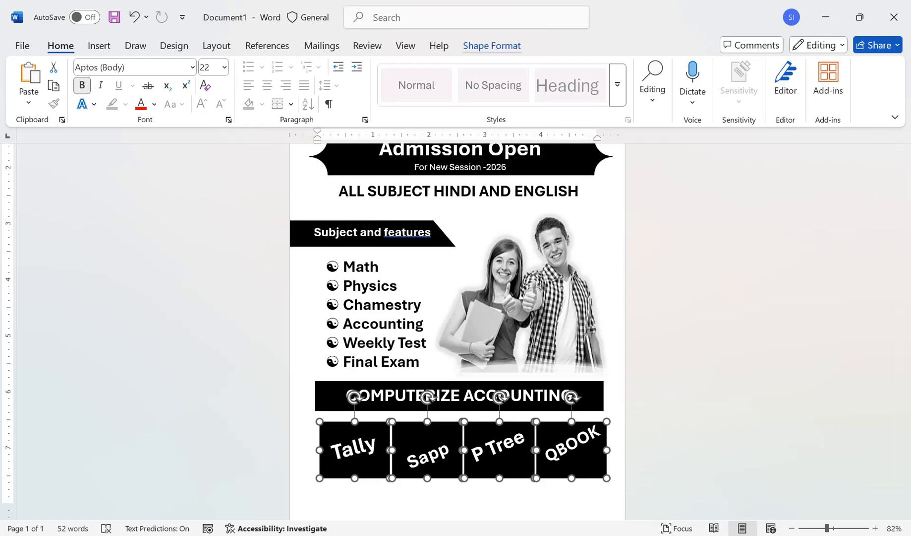
pyautogui.click(492, 46)
pyautogui.click(261, 67)
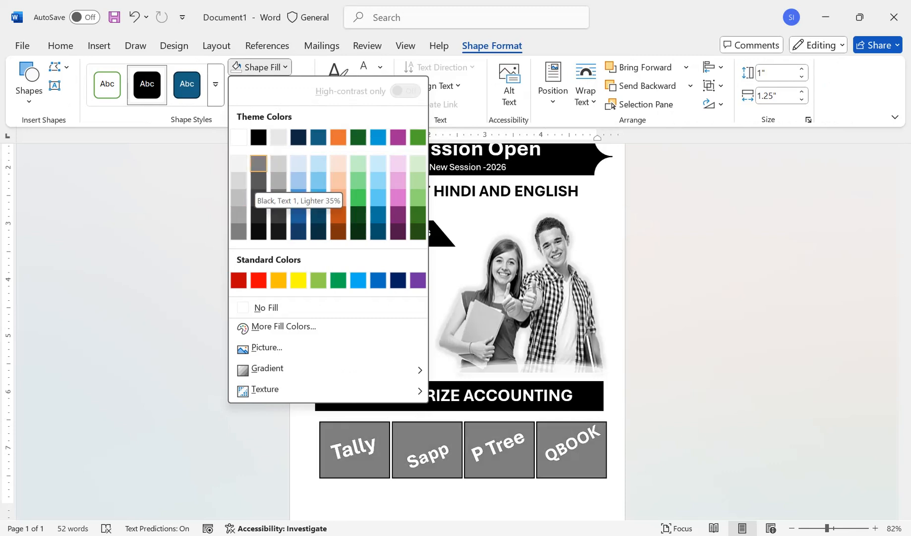
pyautogui.click(258, 163)
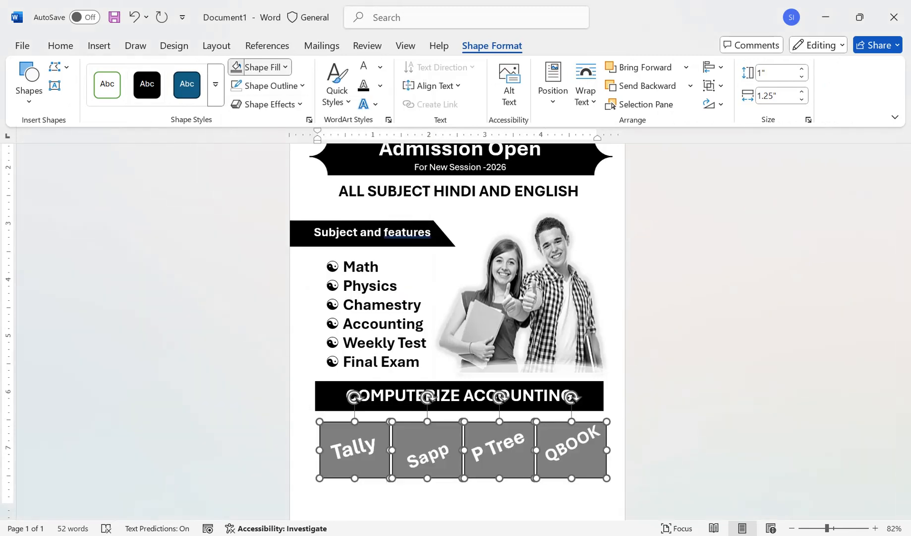
# Apply the light-variation gradient radiating from the center to the four gray boxes.
pyautogui.click(259, 67)
pyautogui.moveTo(298, 369)
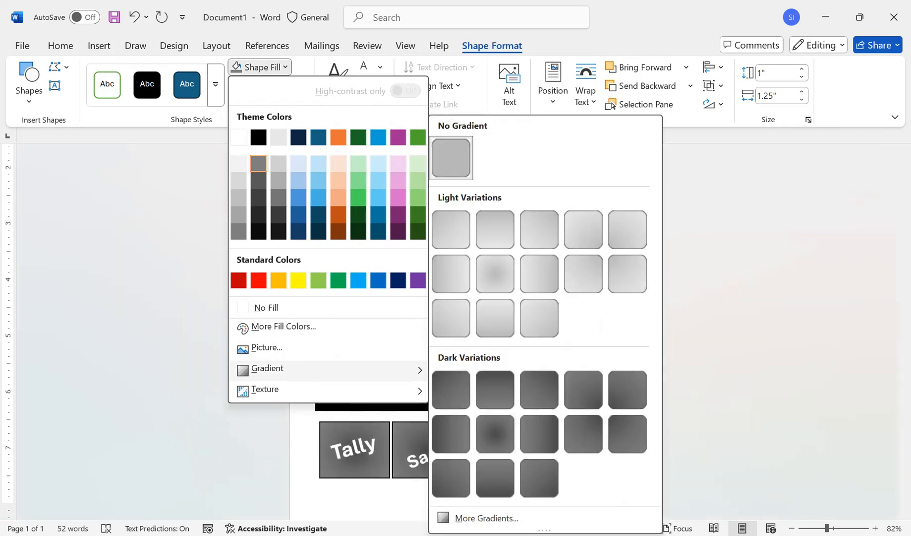
pyautogui.click(495, 274)
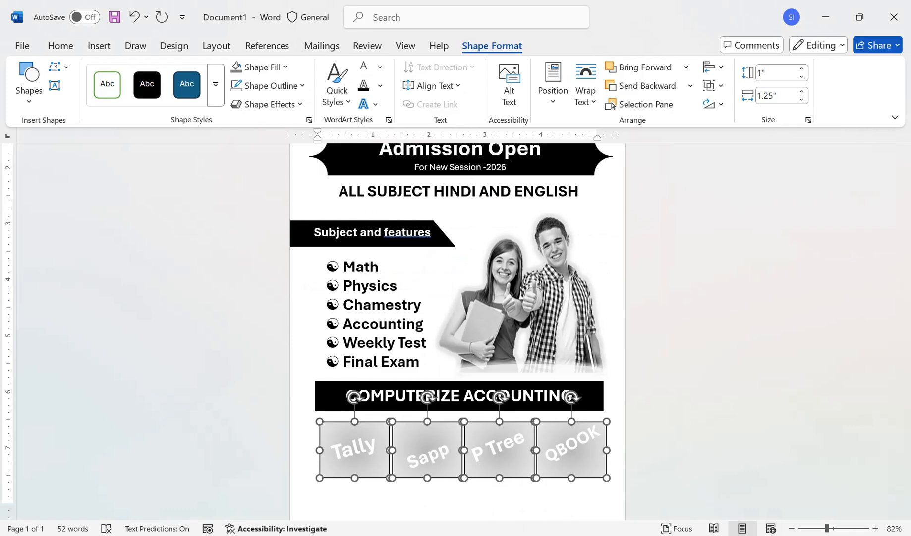
# Select the Tally, Sapp, P Tree and QBOOK text labels together and set their text fill to black.
pyautogui.click(380, 67)
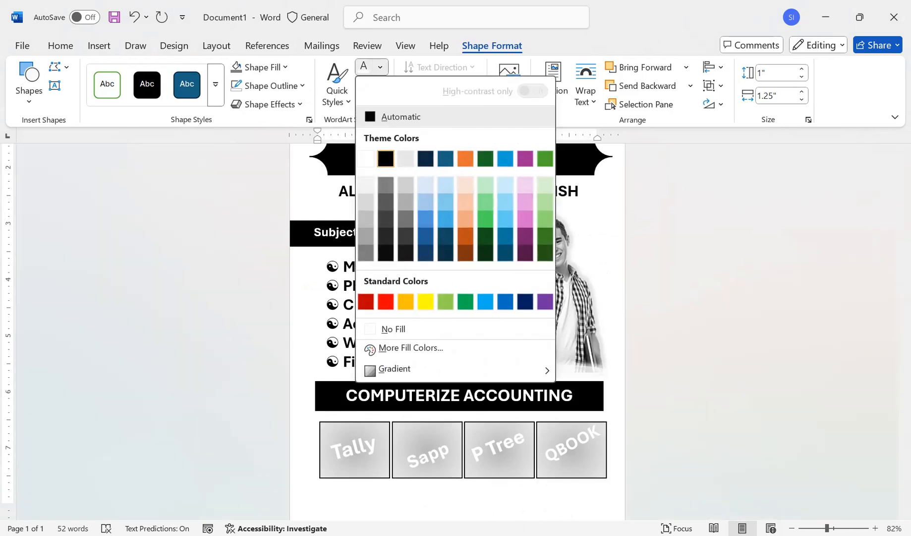
pyautogui.click(386, 159)
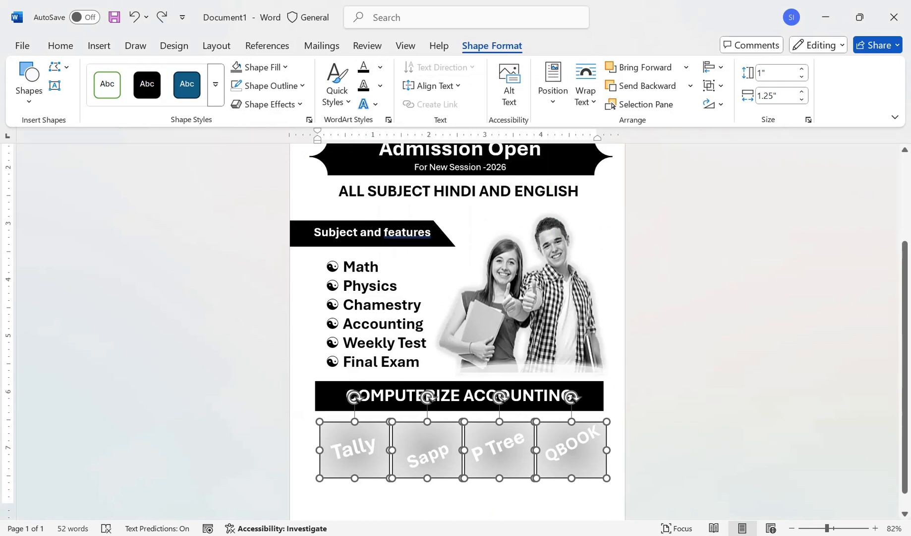
pyautogui.click(569, 444)
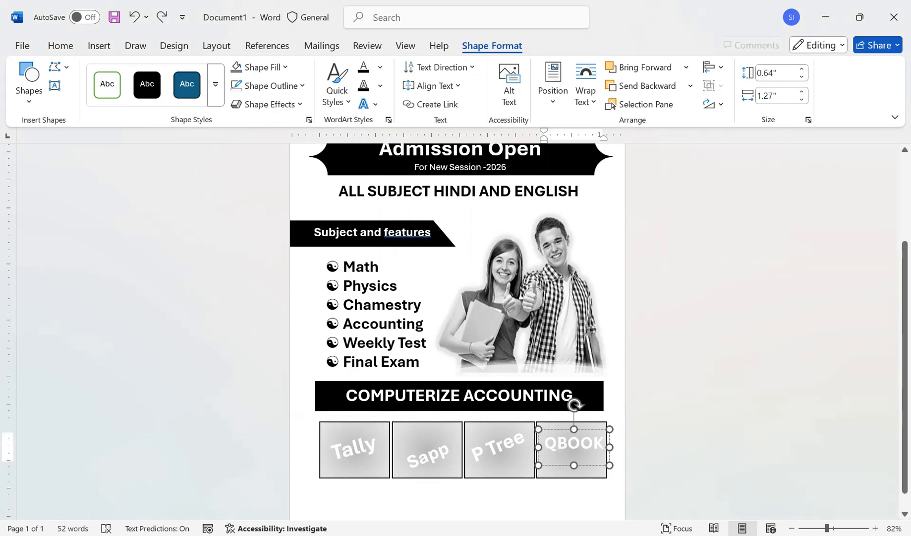
pyautogui.tripleClick(498, 446)
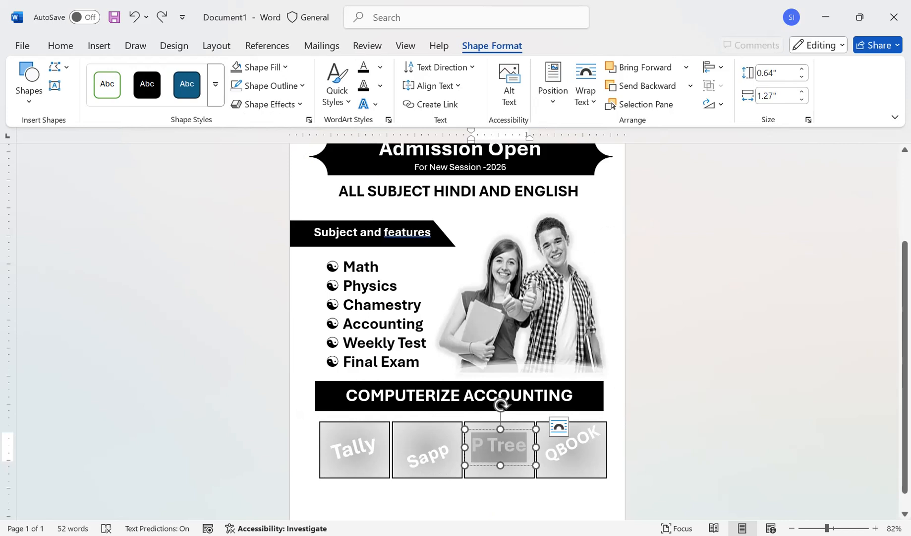
pyautogui.keyDown('shift'); pyautogui.click(354, 447); pyautogui.keyUp('shift')
pyautogui.keyDown('shift'); pyautogui.click(428, 455); pyautogui.keyUp('shift')
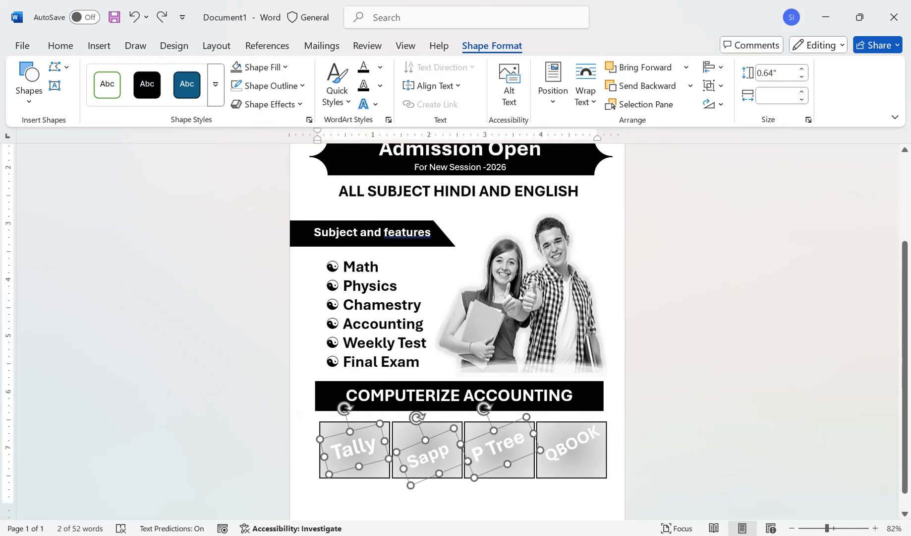
pyautogui.keyDown('shift'); pyautogui.click(573, 444); pyautogui.keyUp('shift')
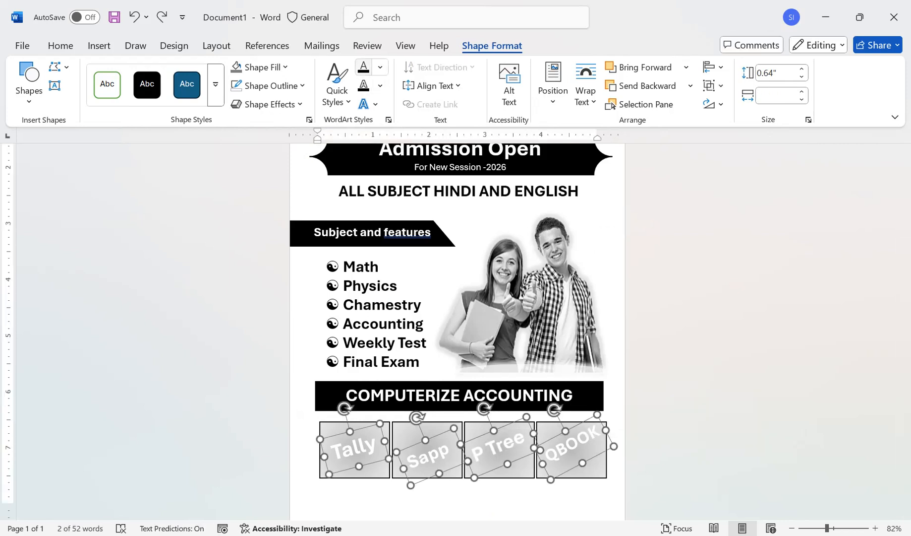
pyautogui.click(363, 68)
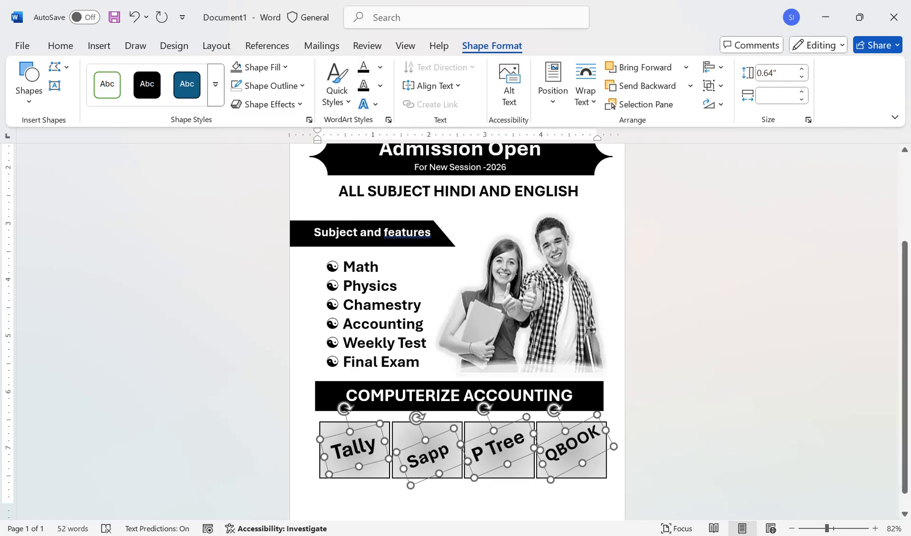
# Set the four software labels in the Elephant font with italic style.
pyautogui.click(60, 45)
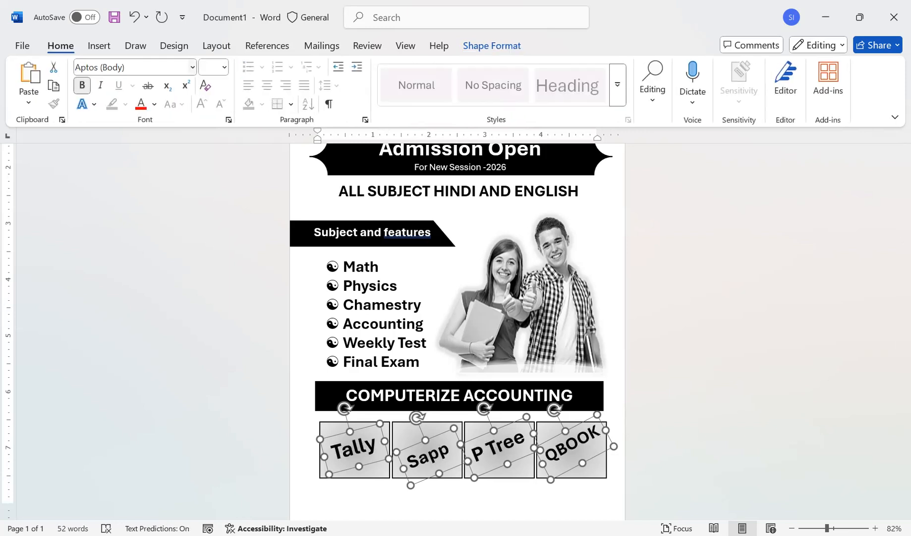
pyautogui.click(193, 67)
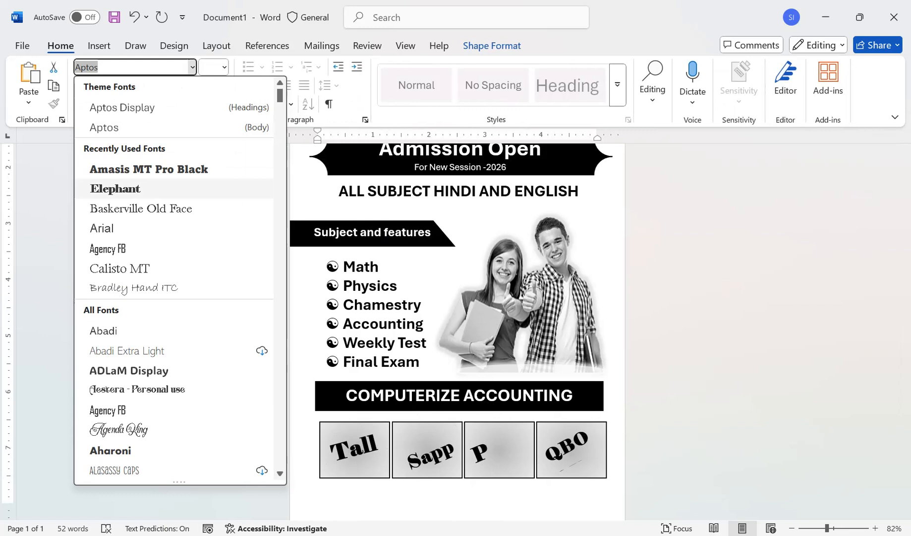
pyautogui.click(115, 189)
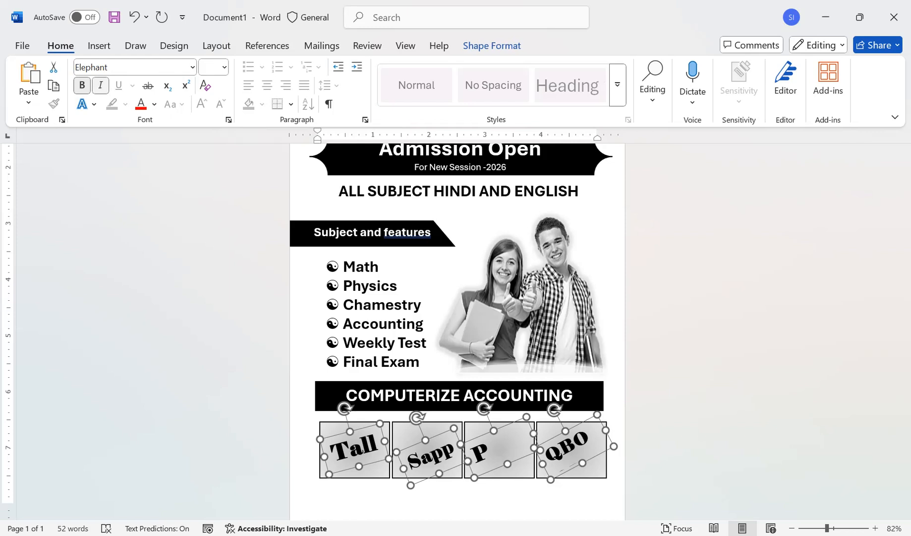
pyautogui.click(101, 85)
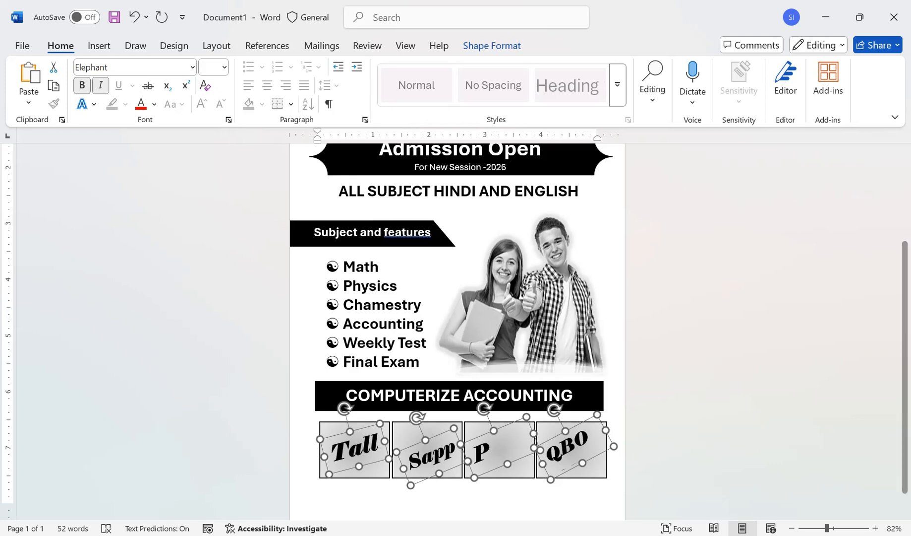
pyautogui.click(734, 317)
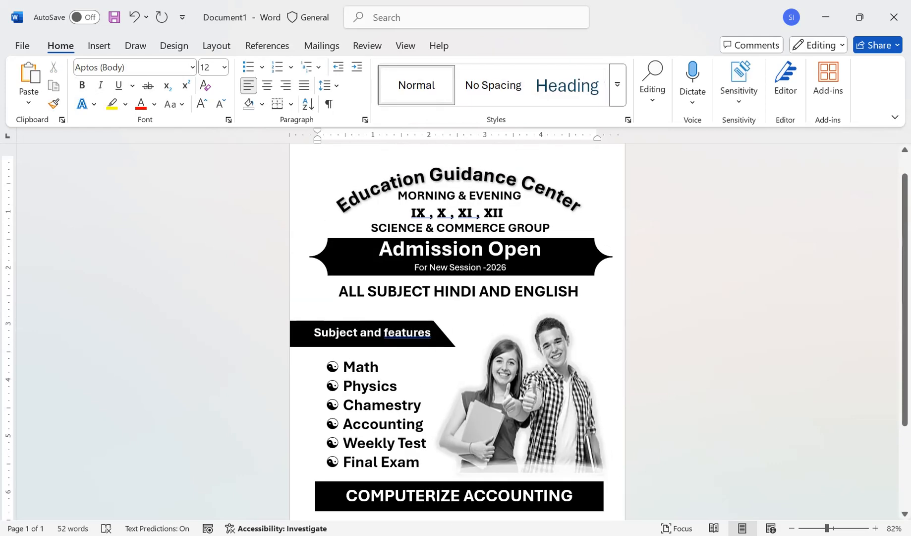
# Select the four gradient boxes without their text labels and open their shape outline options.
pyautogui.moveTo(906, 298); pyautogui.dragTo(905, 358)
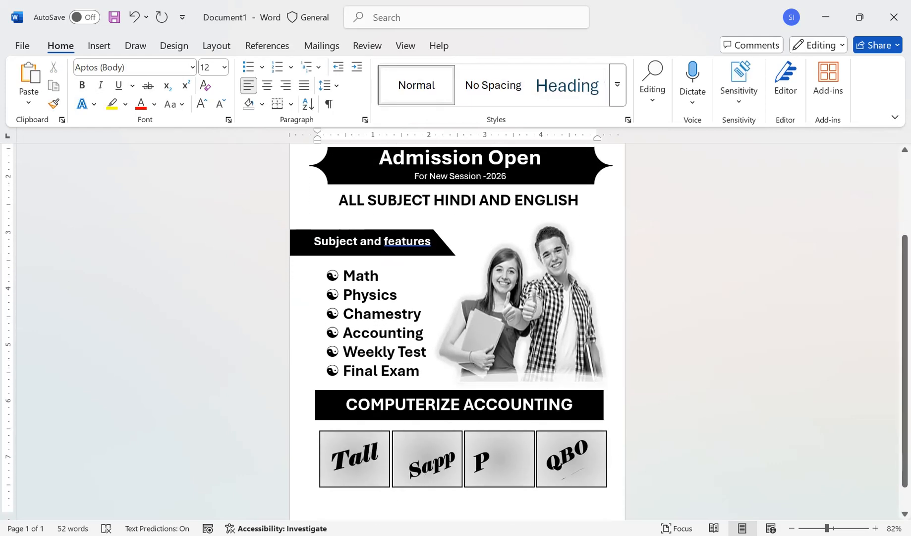
pyautogui.click(572, 459)
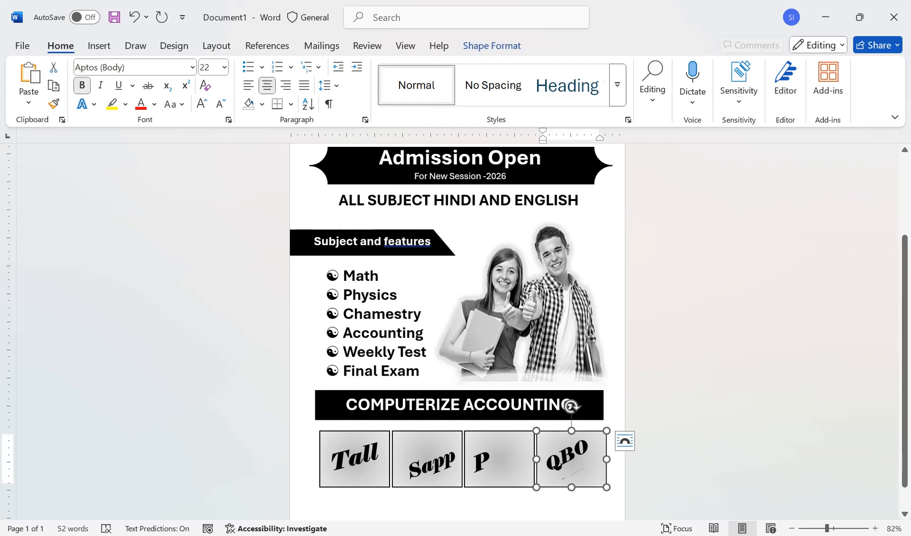
pyautogui.keyDown('shift'); pyautogui.click(482, 462); pyautogui.keyUp('shift')
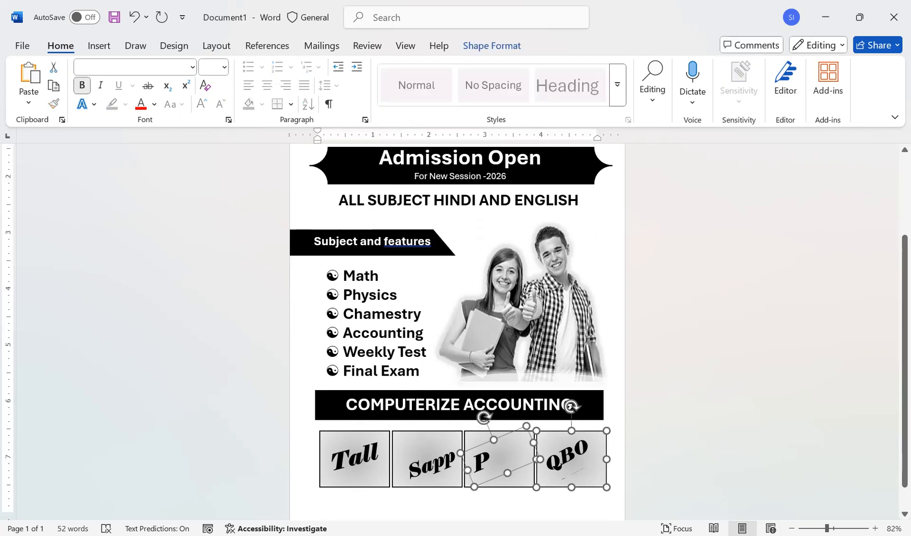
pyautogui.keyDown('shift'); pyautogui.click(425, 449); pyautogui.keyUp('shift')
pyautogui.keyDown('shift'); pyautogui.click(354, 457); pyautogui.keyUp('shift')
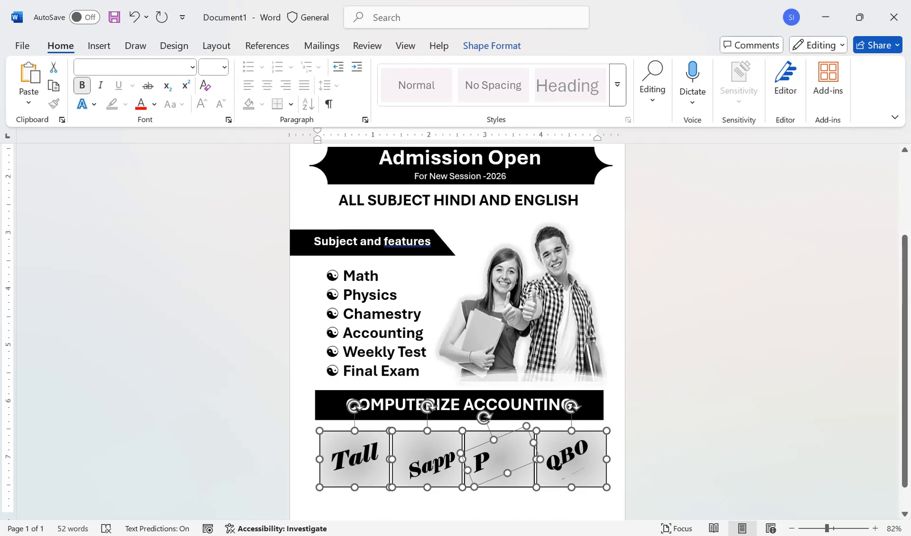
pyautogui.keyDown('shift'); pyautogui.click(491, 460); pyautogui.keyUp('shift')
pyautogui.keyDown('shift'); pyautogui.click(491, 459); pyautogui.keyUp('shift')
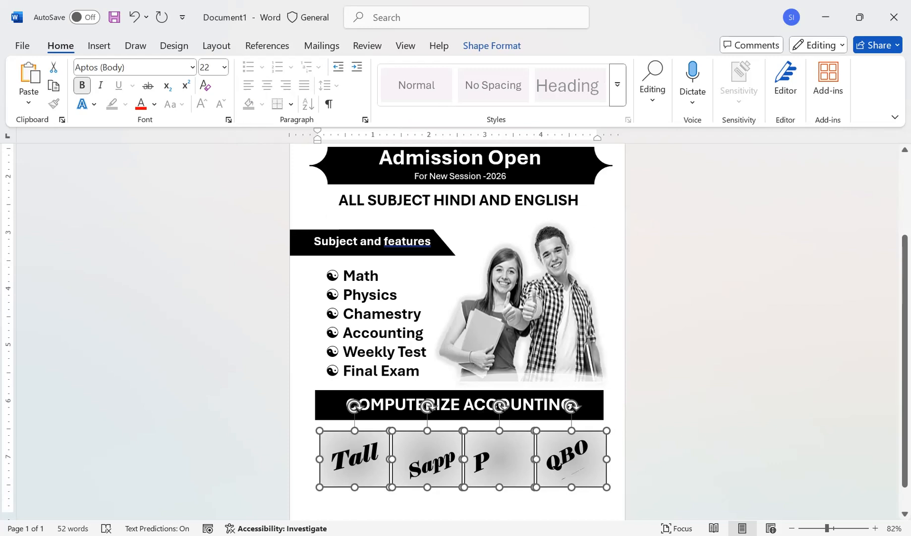
pyautogui.click(492, 45)
pyautogui.click(269, 85)
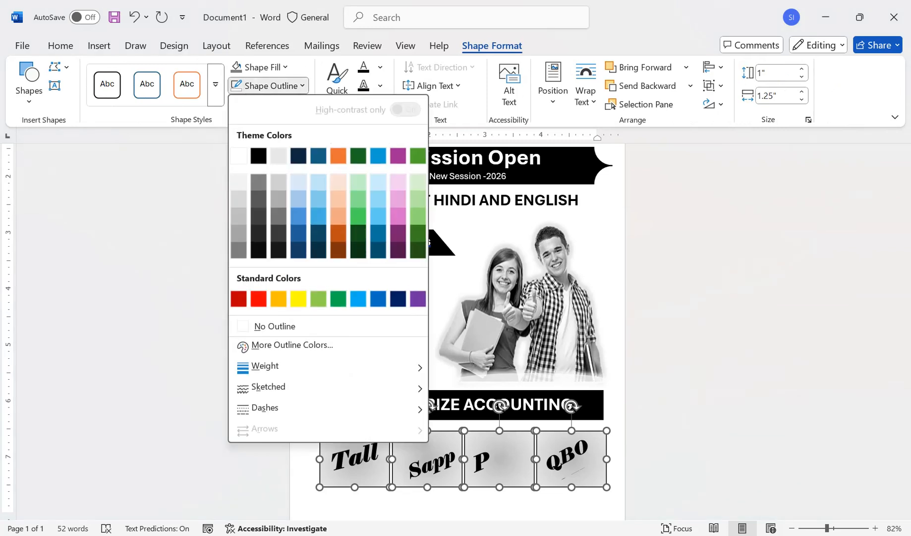